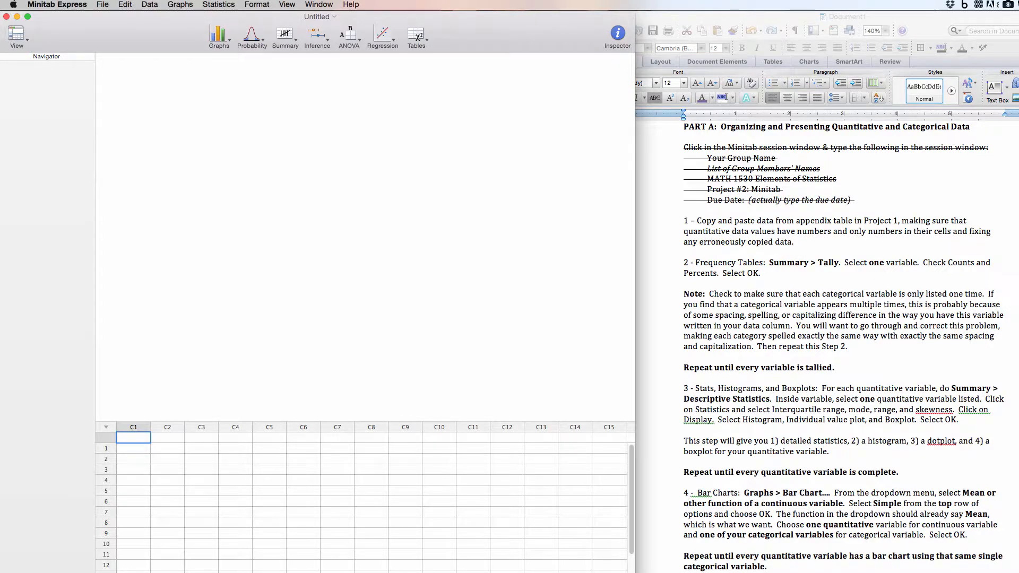
Step: Switch to Project1_Group4.docx in Word and copy the appendix table's headings and data, leaving out the person-label column
{"action": "key", "text": "super+Tab"}
{"action": "left_click", "coordinate": [563, 493]}
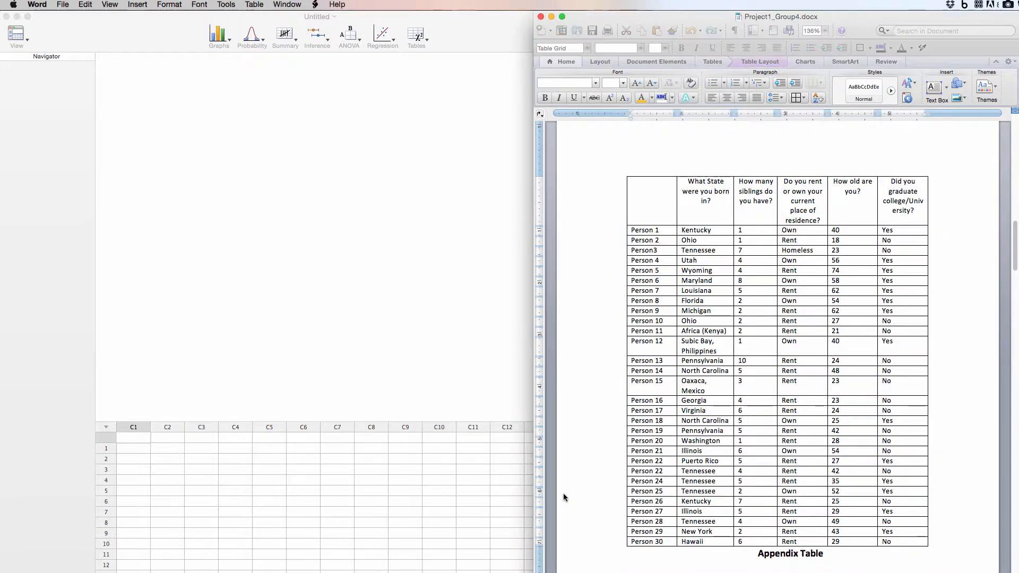
{"action": "left_click", "coordinate": [680, 340]}
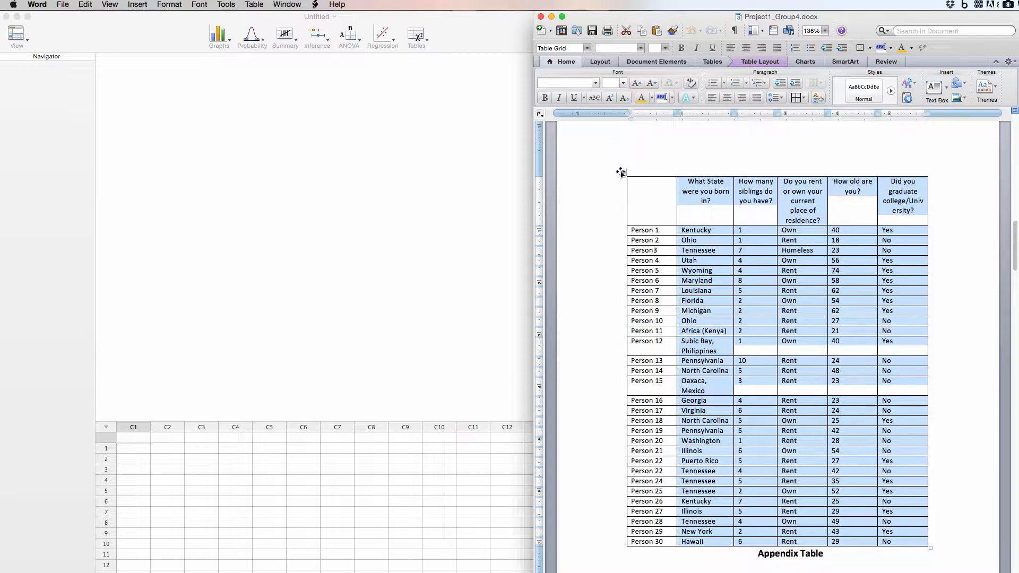
{"action": "left_click", "coordinate": [697, 193]}
{"action": "left_click_drag", "start_coordinate": [686, 181], "coordinate": [904, 539]}
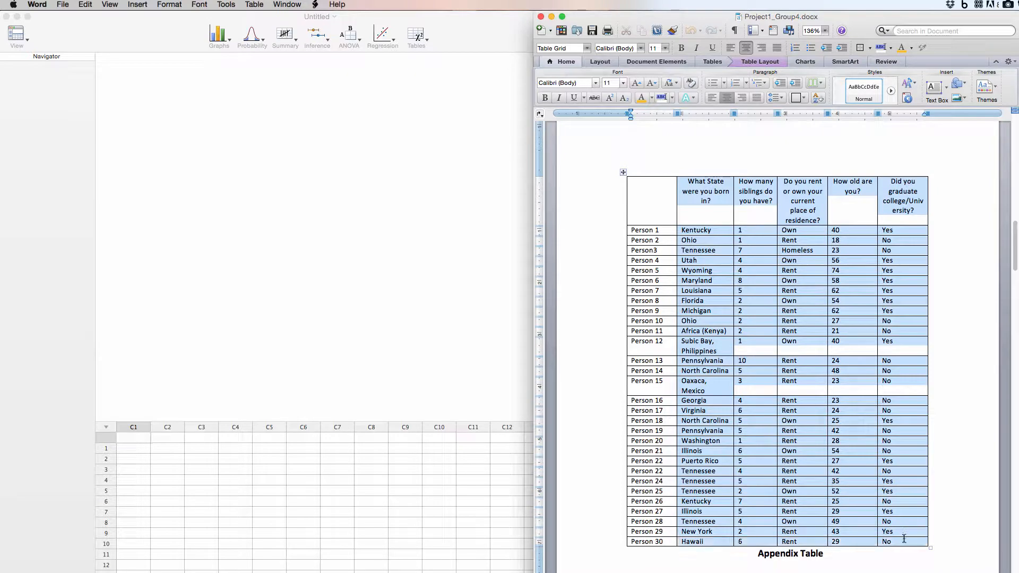
{"action": "key", "text": "super+c"}
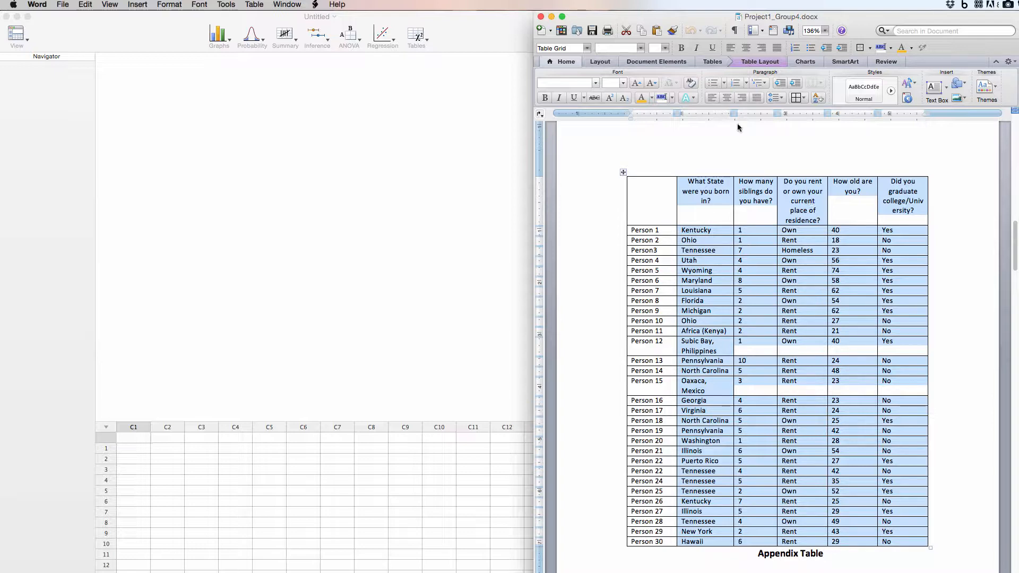
{"action": "left_click", "coordinate": [642, 32]}
Step: Paste the copied table into the Minitab Express worksheet, starting at the heading cell of column C1
{"action": "left_click", "coordinate": [133, 438]}
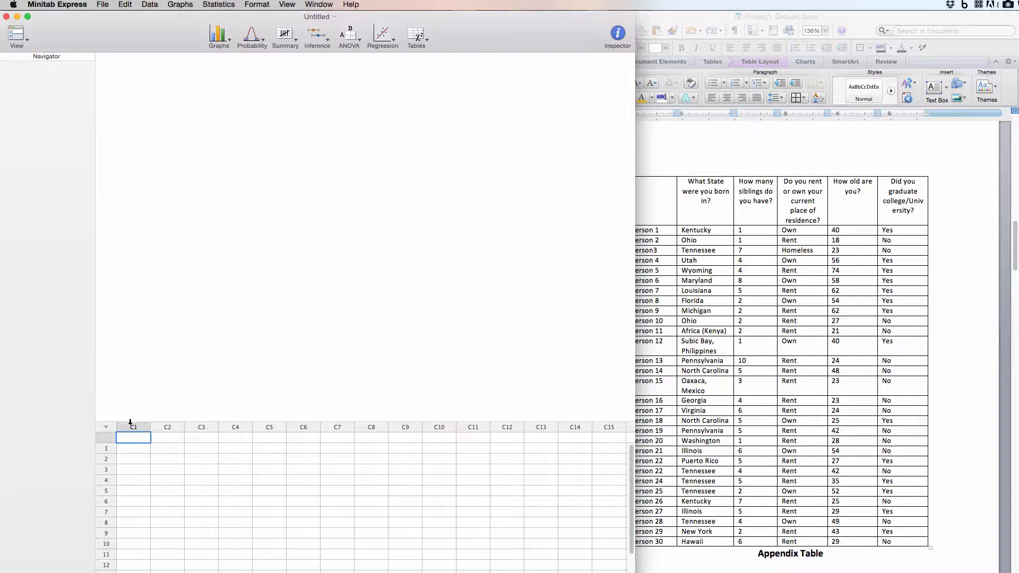
{"action": "left_click", "coordinate": [124, 448]}
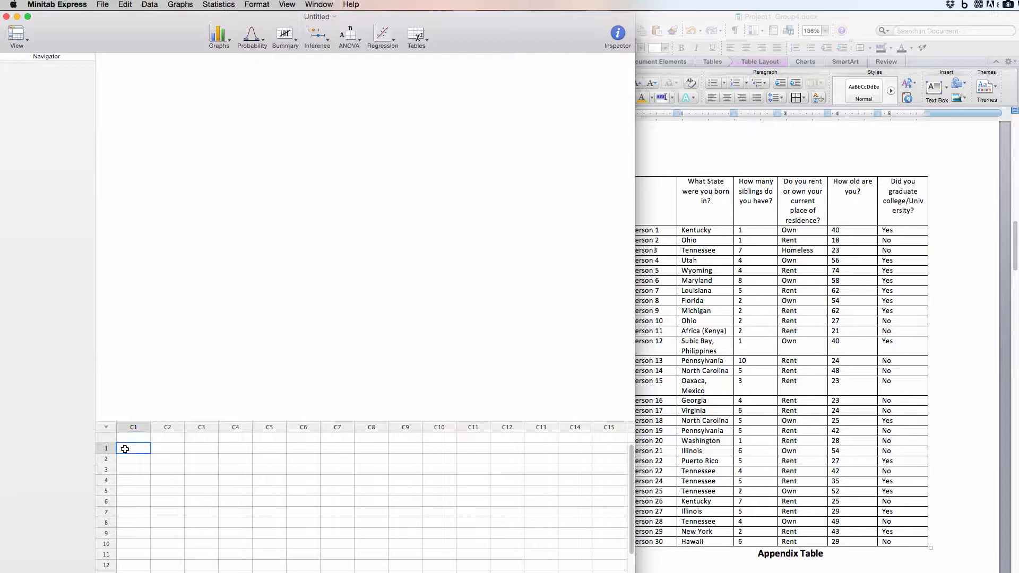
{"action": "left_click", "coordinate": [128, 438]}
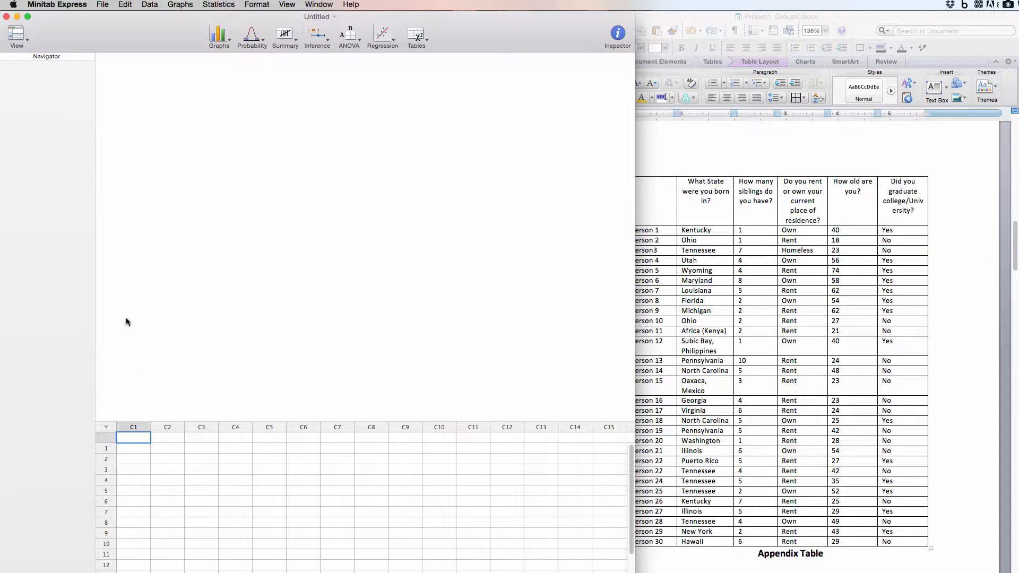
{"action": "left_click", "coordinate": [124, 4]}
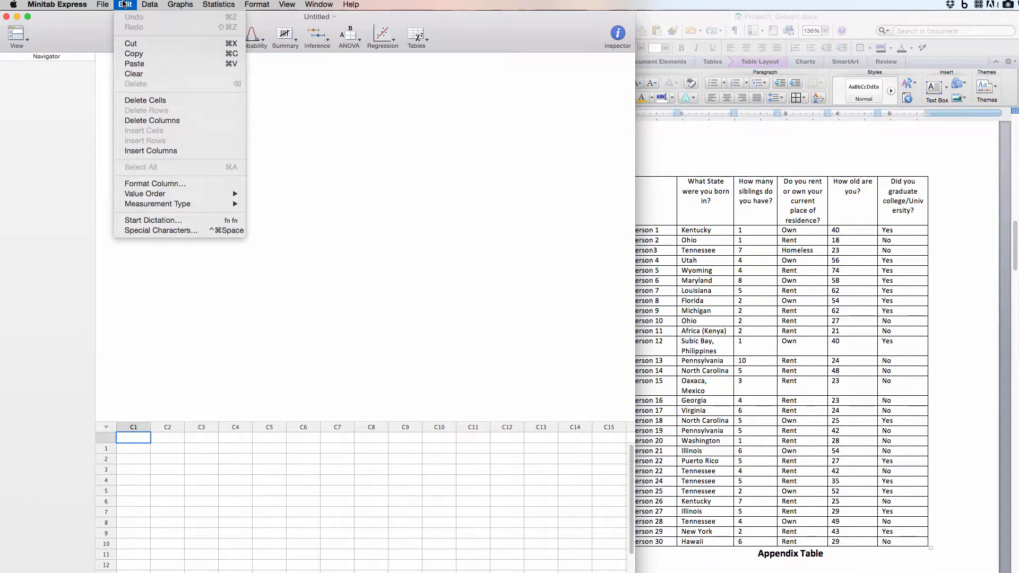
{"action": "left_click", "coordinate": [123, 5]}
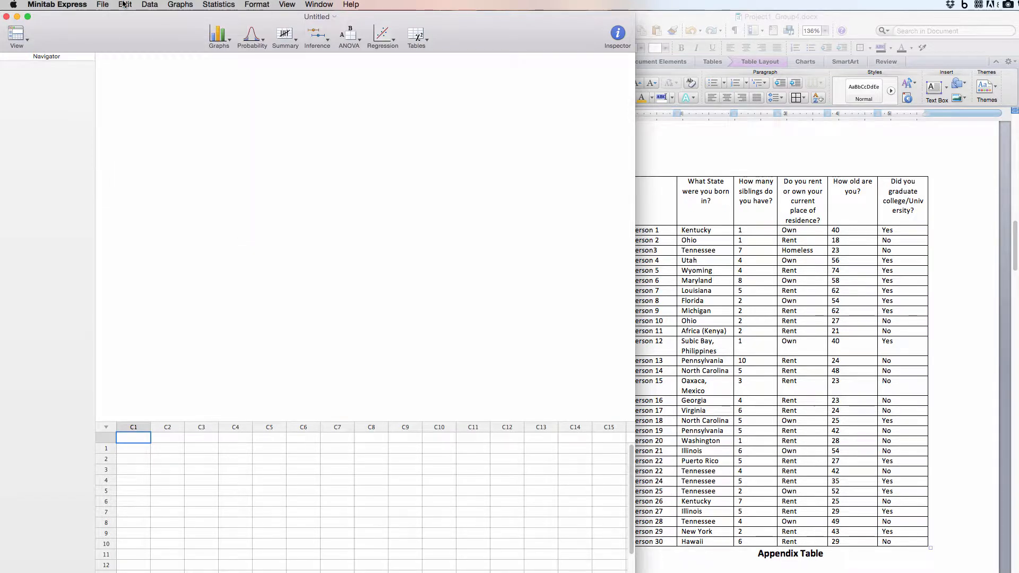
{"action": "key", "text": "super+v"}
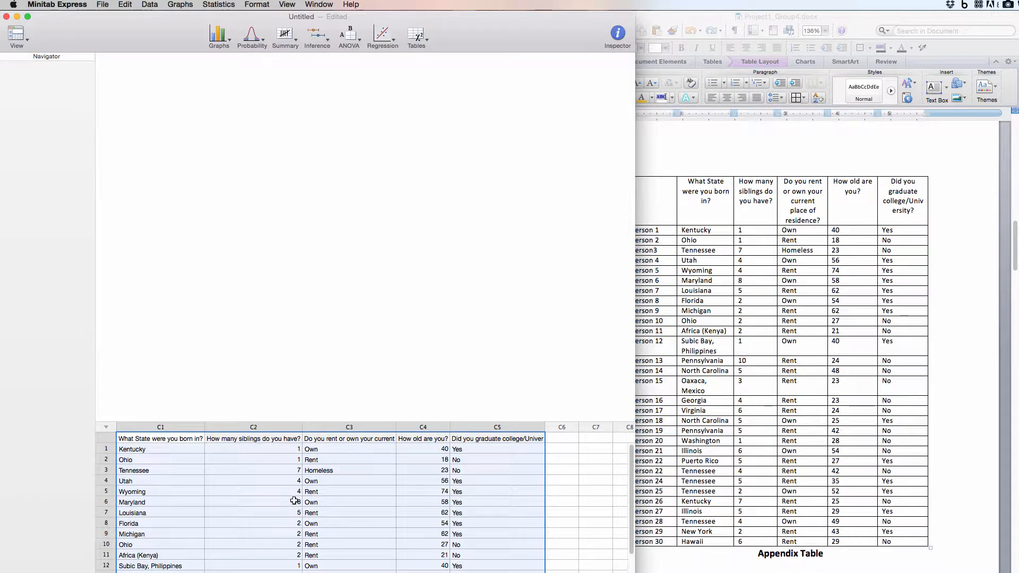
Step: Examine the pasted worksheet data, especially the siblings column, for values that were copied wrongly from the Word table
{"action": "left_click", "coordinate": [291, 554]}
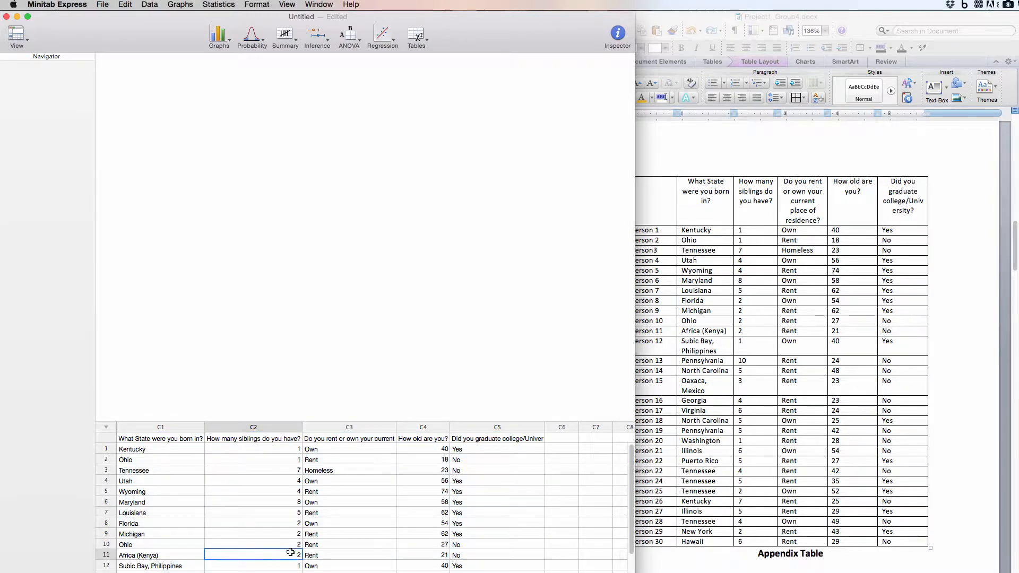
{"action": "left_click", "coordinate": [285, 522]}
{"action": "left_click", "coordinate": [276, 484]}
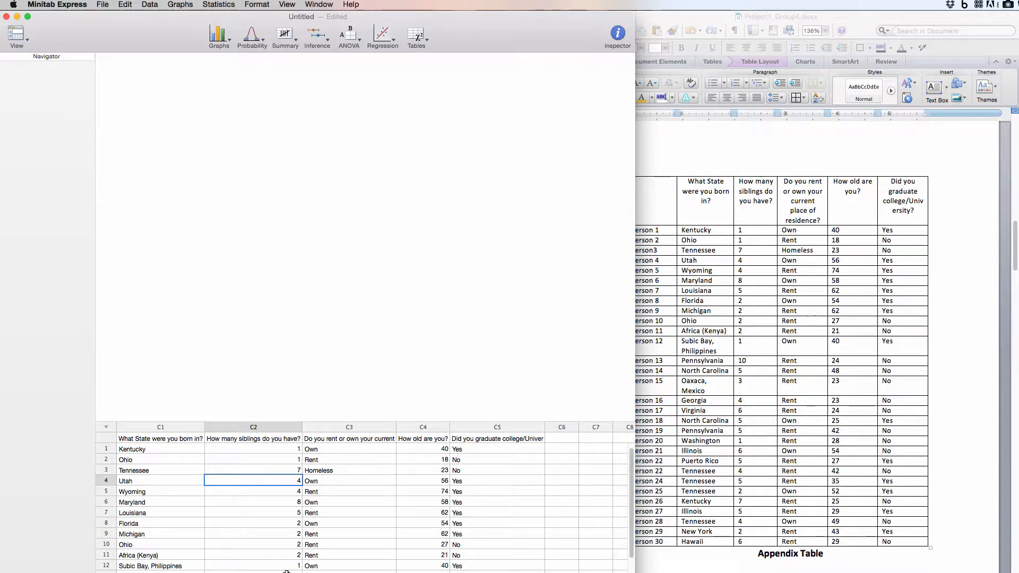
{"action": "left_click", "coordinate": [276, 456]}
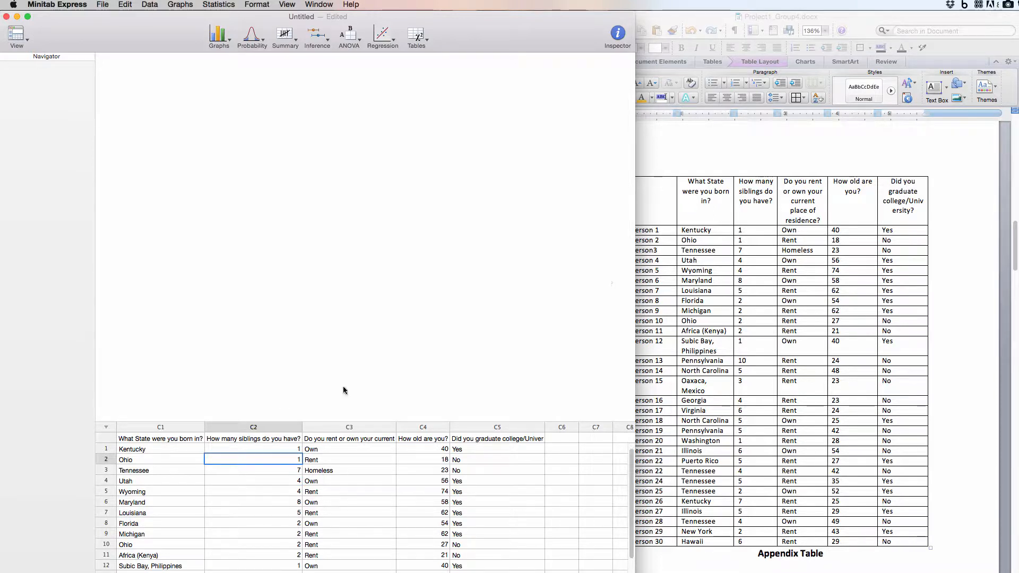
{"action": "scroll", "coordinate": [254, 455], "scroll_direction": "down", "scroll_amount": 3}
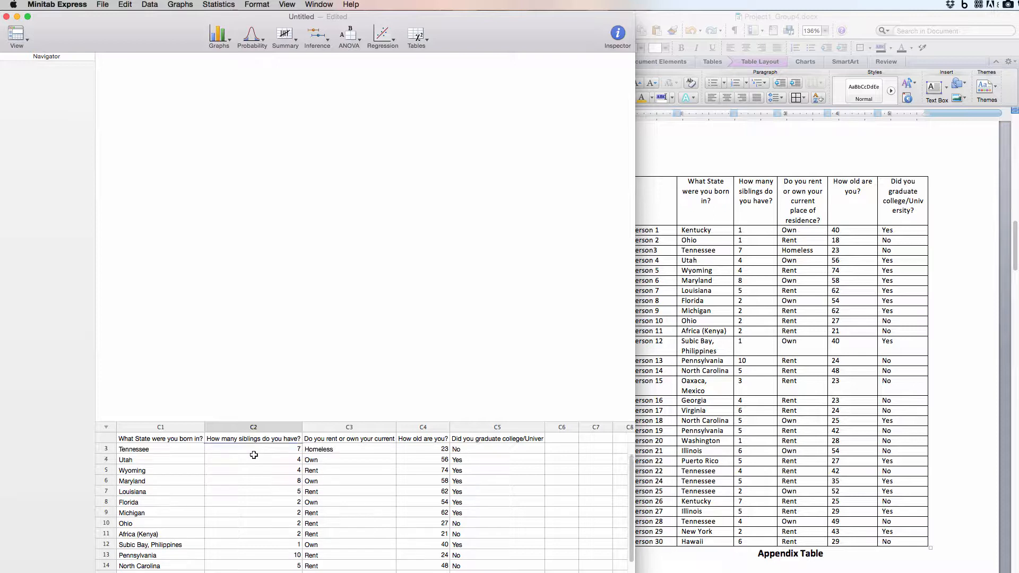
{"action": "scroll", "coordinate": [254, 455], "scroll_direction": "up", "scroll_amount": 3}
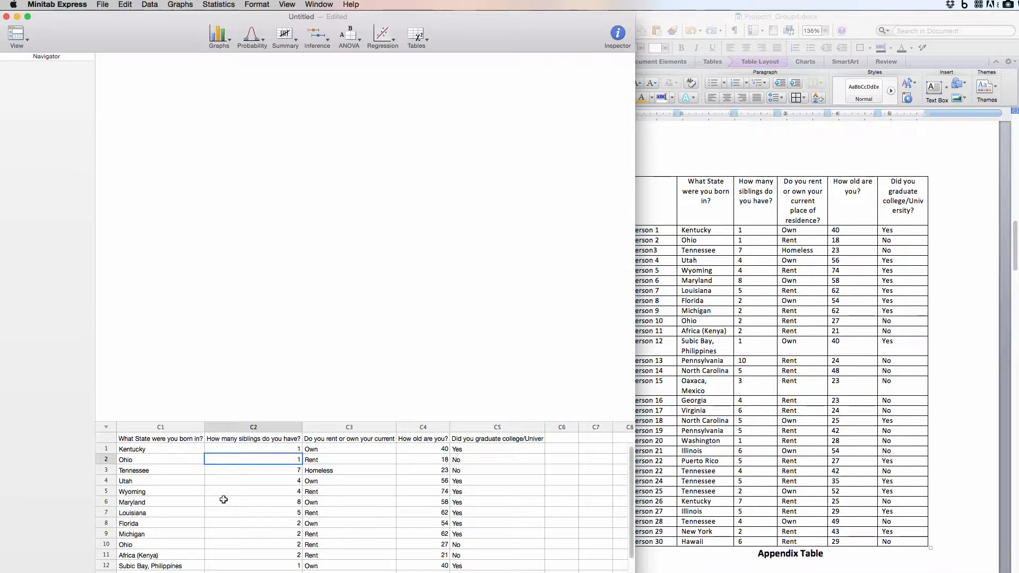
{"action": "scroll", "coordinate": [223, 499], "scroll_direction": "down", "scroll_amount": 5}
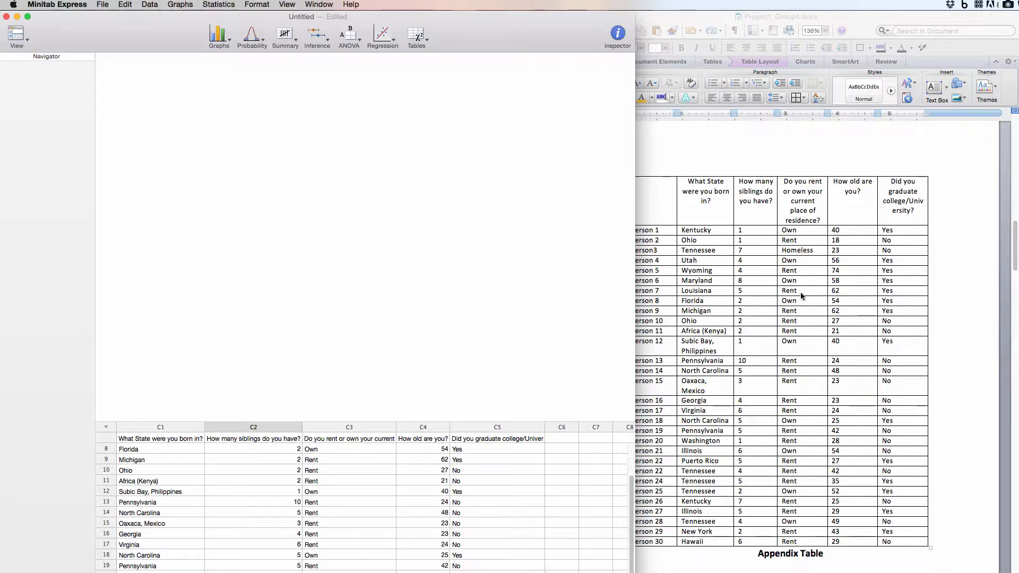
{"action": "scroll", "coordinate": [298, 513], "scroll_direction": "up", "scroll_amount": 5}
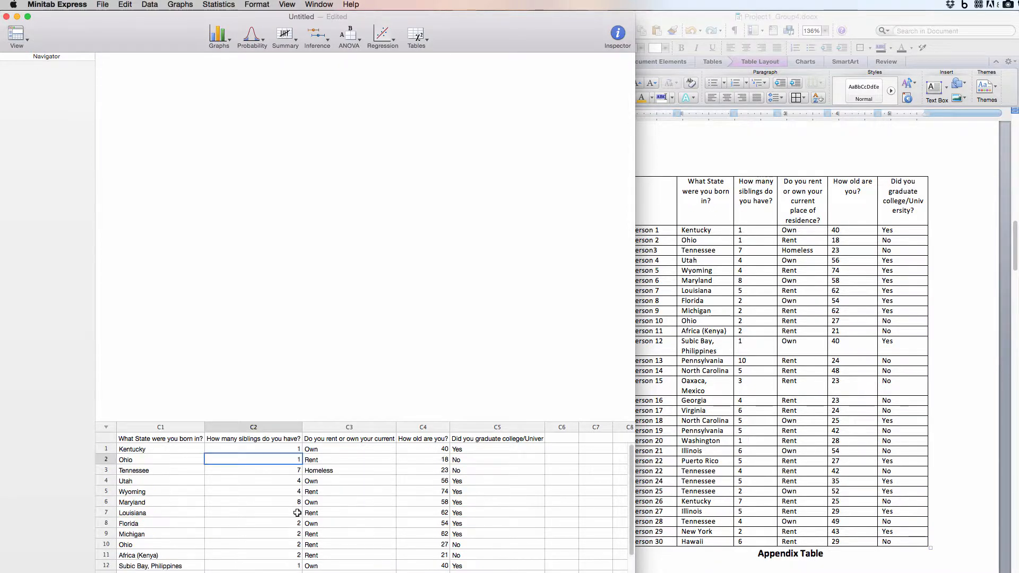
Step: Rename the heading of column C1 as Birth State and the heading of C2 as Siblings
{"action": "left_click", "coordinate": [161, 439]}
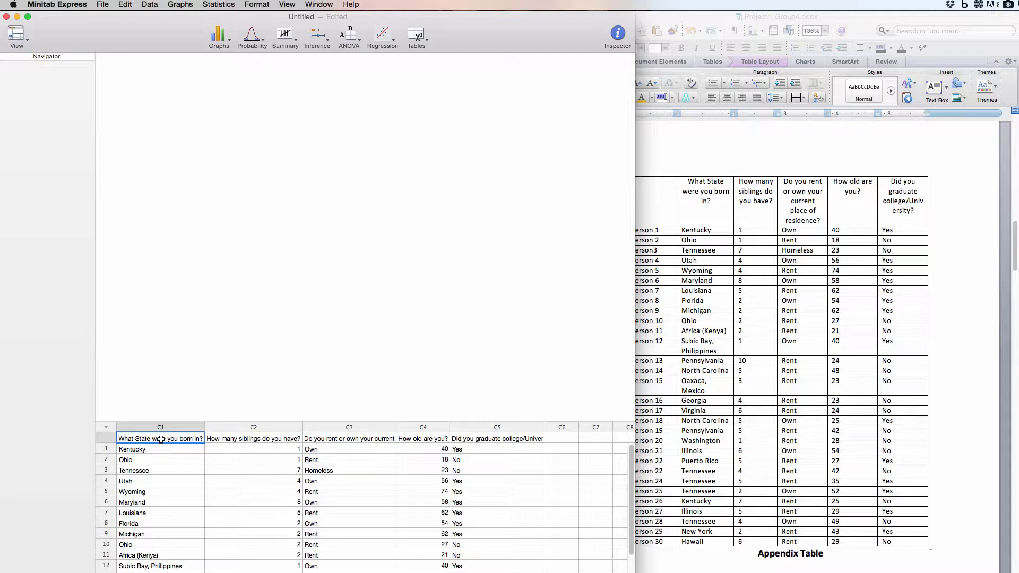
{"action": "type", "text": "Birth State"}
{"action": "key", "text": "Tab"}
{"action": "type", "text": "Sig"}
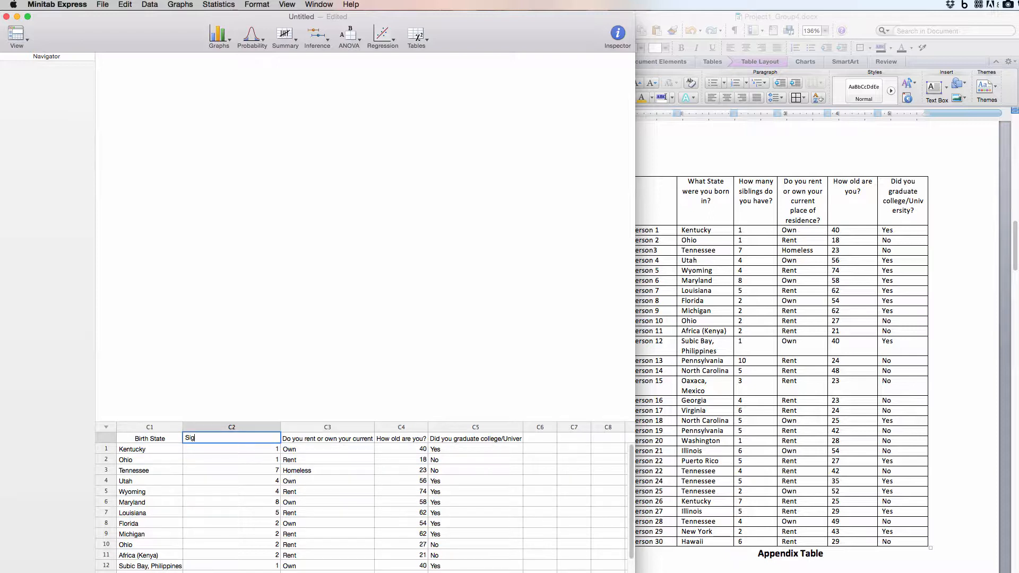
{"action": "type", "text": "lings"}
{"action": "key", "text": "Tab"}
Step: Rename the headings of columns C3 to C5 as Rent or Own, Age and College Degree
{"action": "type", "text": "R"}
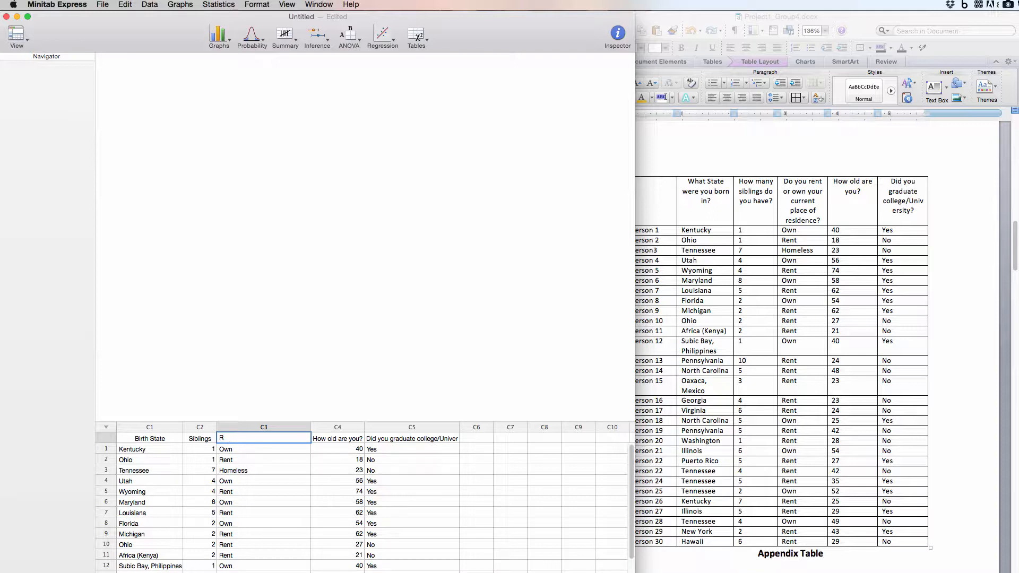
{"action": "type", "text": "ent or Own"}
{"action": "key", "text": "Tab"}
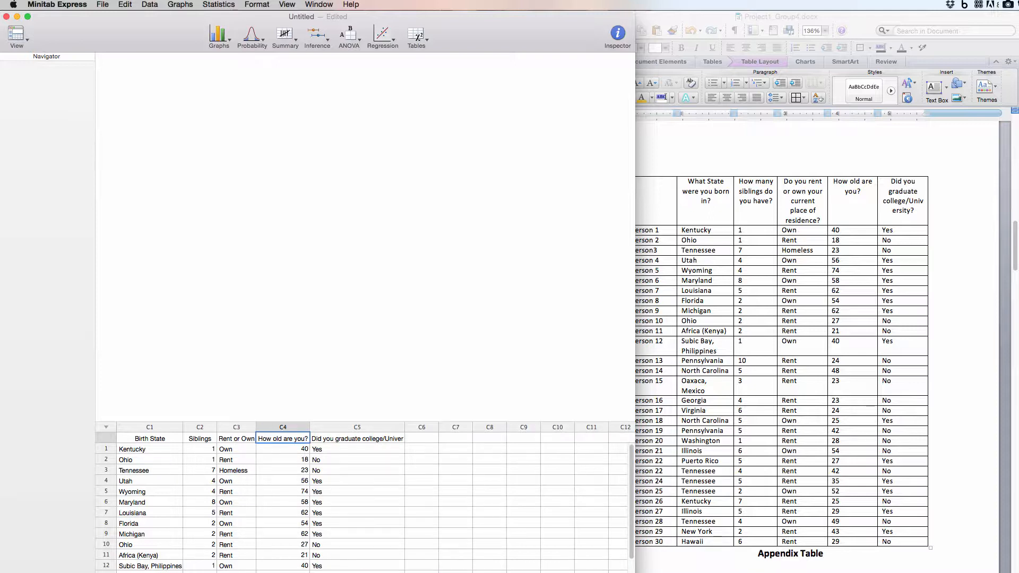
{"action": "type", "text": "Age"}
{"action": "key", "text": "Tab"}
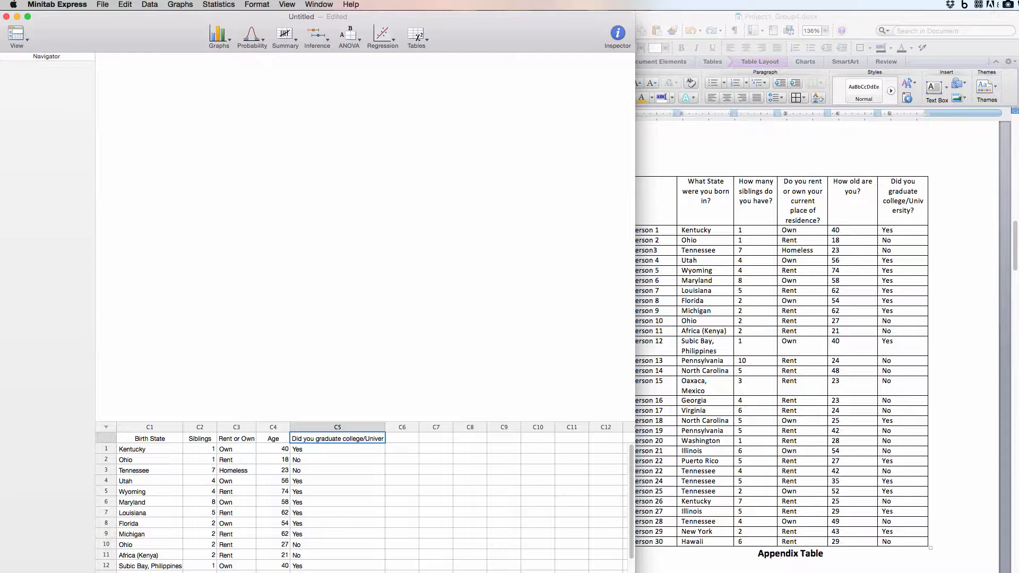
{"action": "type", "text": "College Degree"}
{"action": "key", "text": "Return"}
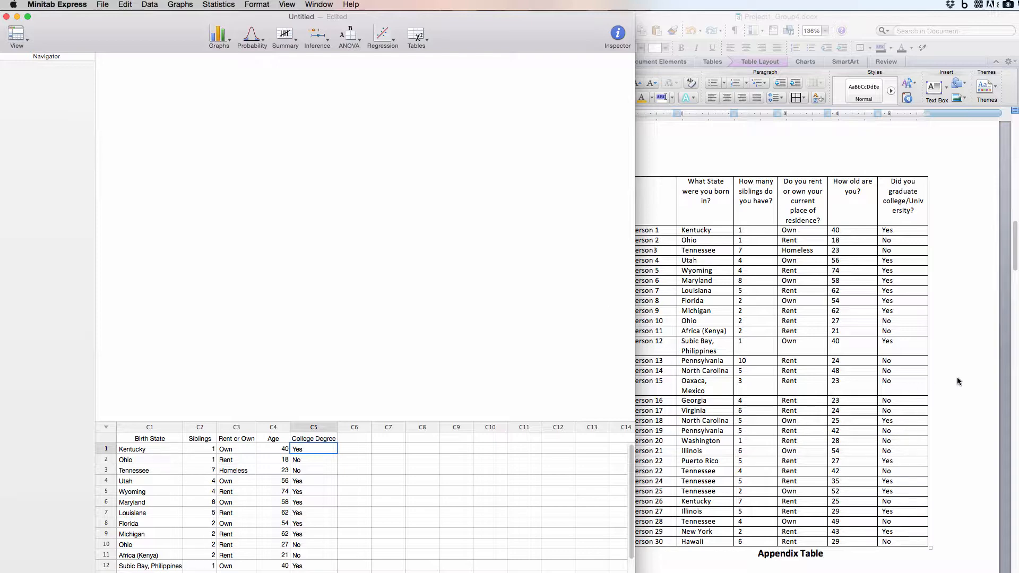
Step: Bring up the Document1 instructions in Word beside the worksheet and tally Birth State in Minitab Express with counts and percents
{"action": "left_click", "coordinate": [1013, 368]}
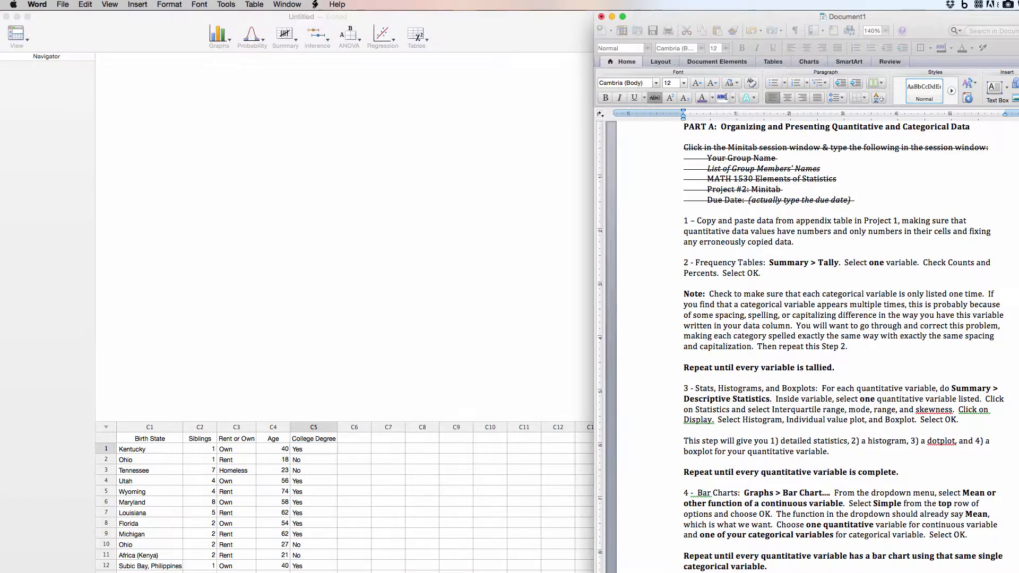
{"action": "left_click", "coordinate": [748, 237]}
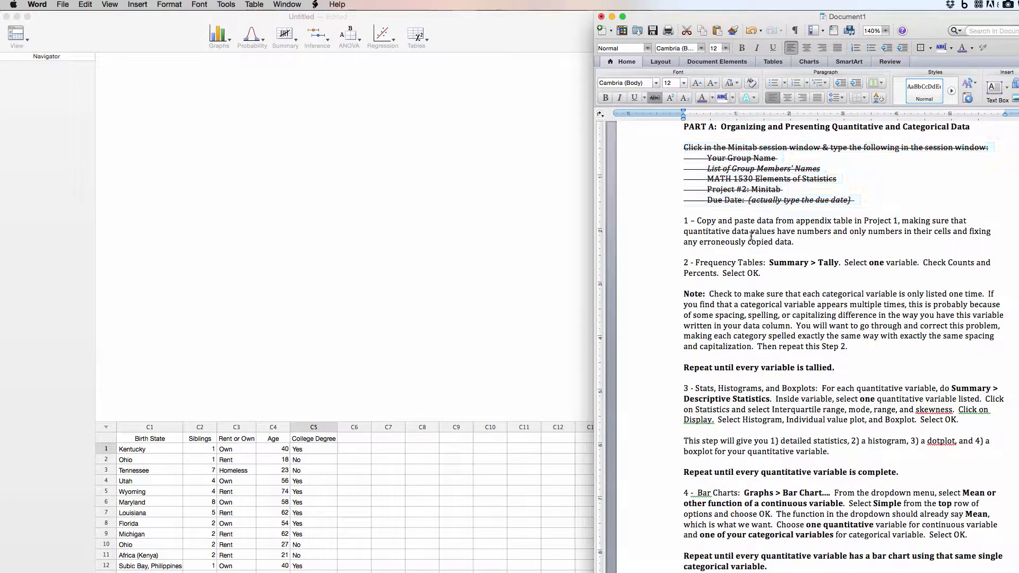
{"action": "left_click", "coordinate": [495, 235]}
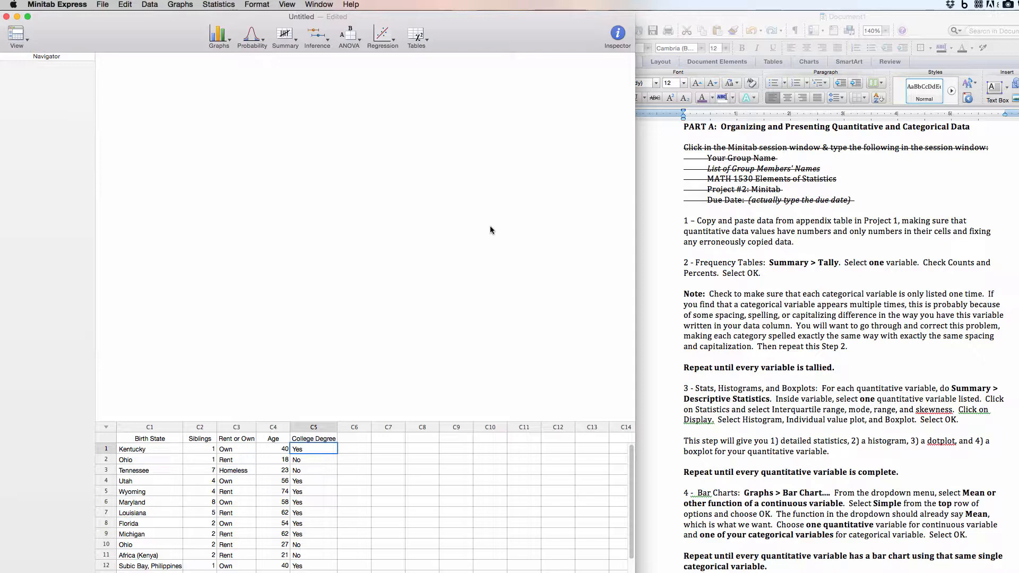
{"action": "left_click", "coordinate": [285, 36]}
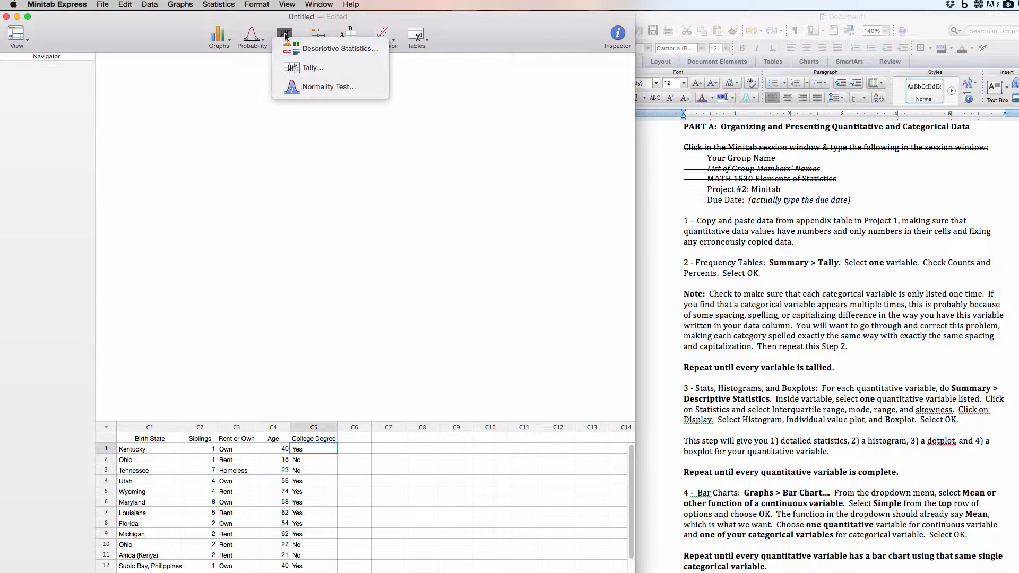
{"action": "left_click", "coordinate": [301, 68]}
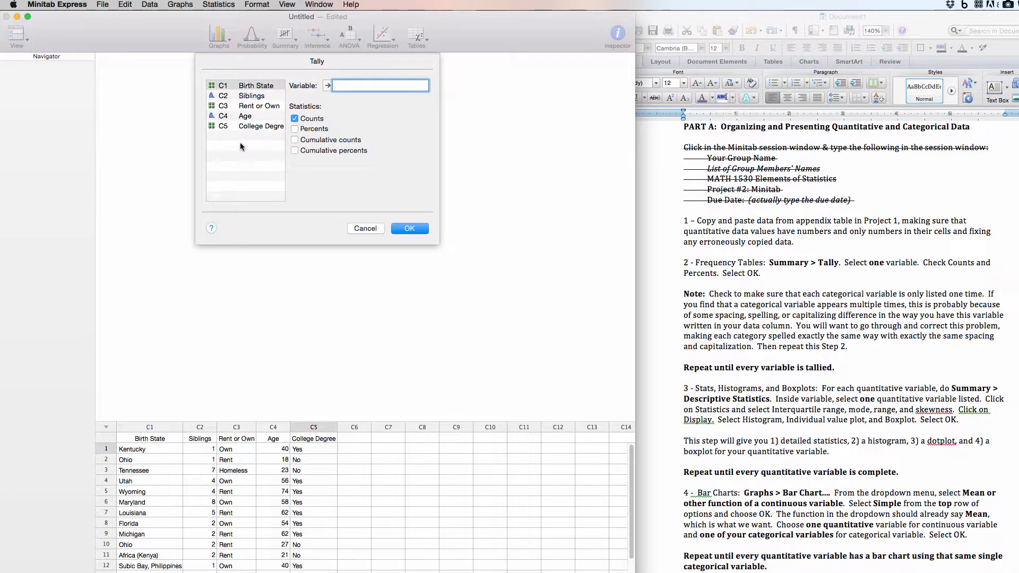
{"action": "double_click", "coordinate": [227, 86]}
{"action": "left_click", "coordinate": [295, 130]}
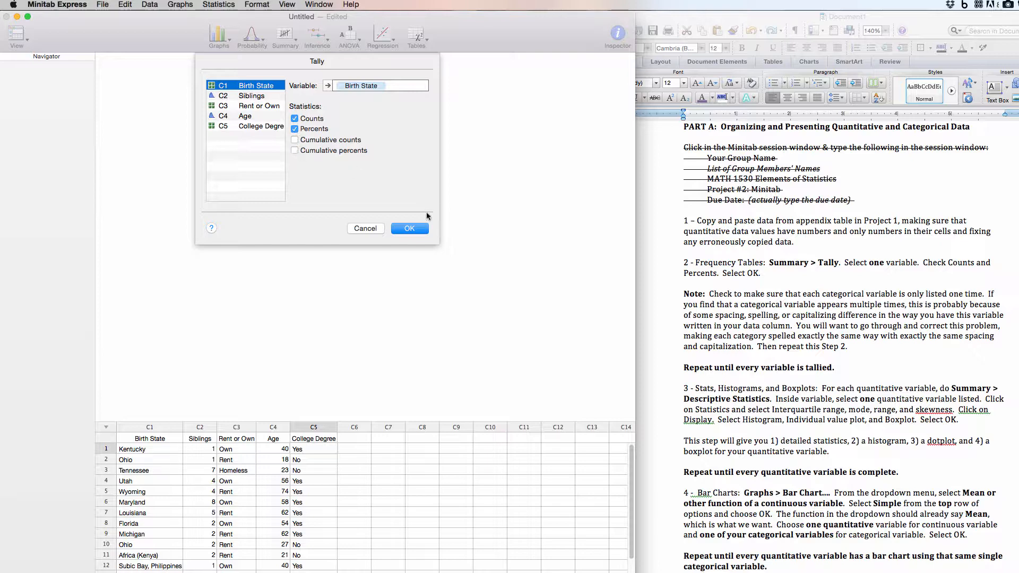
{"action": "left_click", "coordinate": [408, 229]}
Step: Create a tally of the Siblings variable showing counts and percents
{"action": "left_click", "coordinate": [292, 42]}
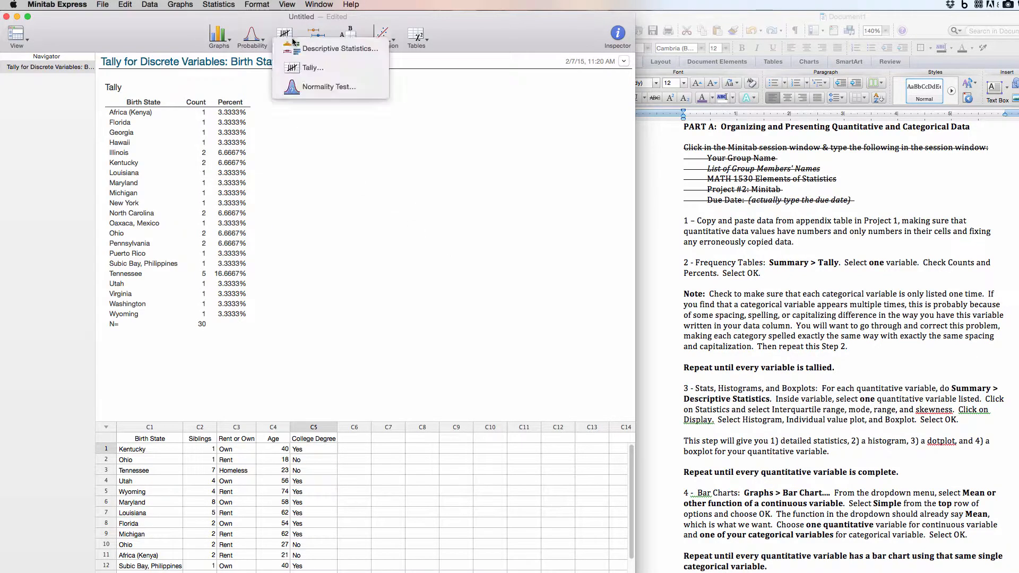
{"action": "left_click", "coordinate": [293, 42]}
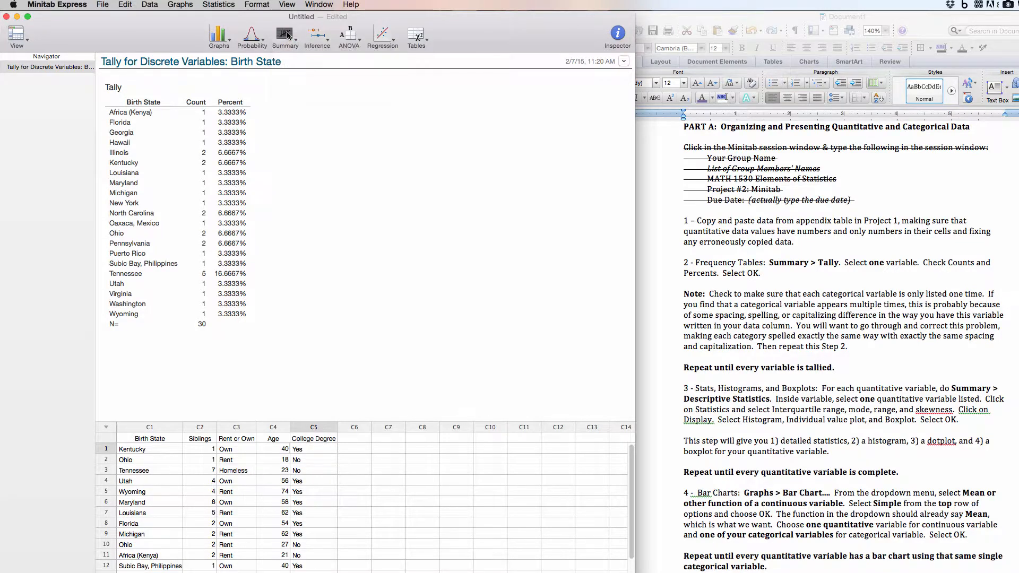
{"action": "left_click", "coordinate": [294, 43]}
{"action": "left_click", "coordinate": [310, 67]}
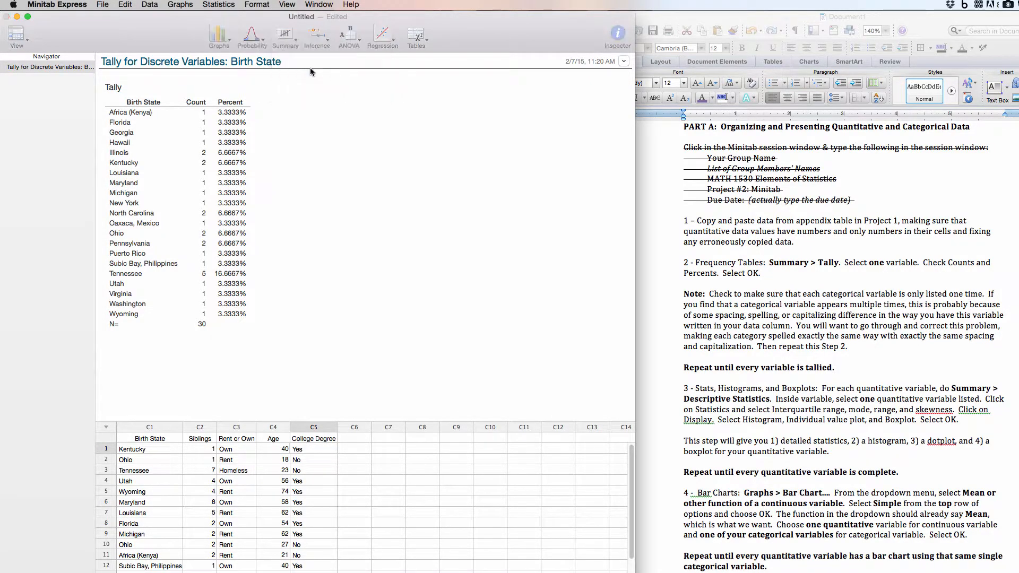
{"action": "double_click", "coordinate": [248, 96]}
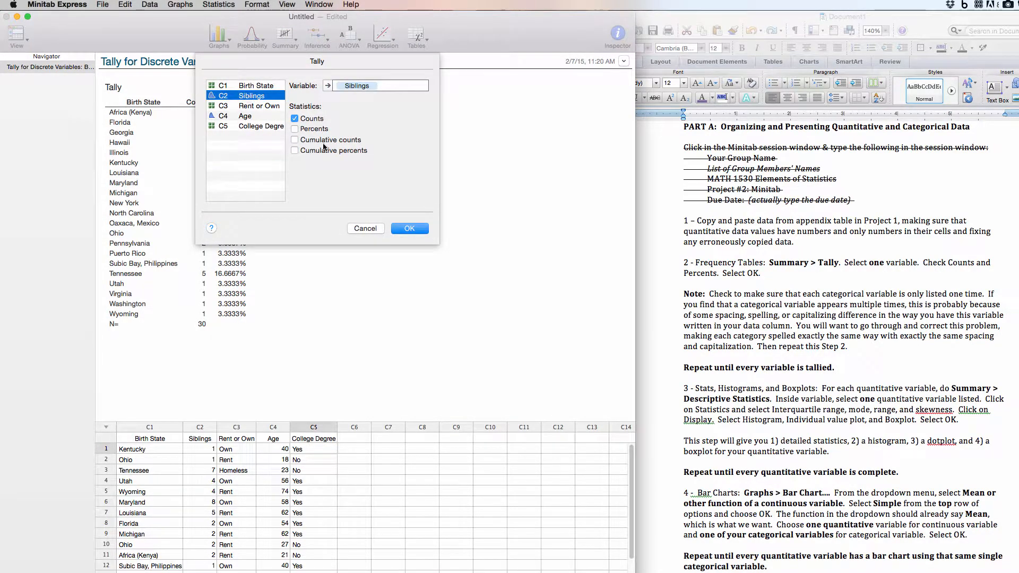
{"action": "left_click", "coordinate": [295, 129]}
{"action": "left_click", "coordinate": [408, 230]}
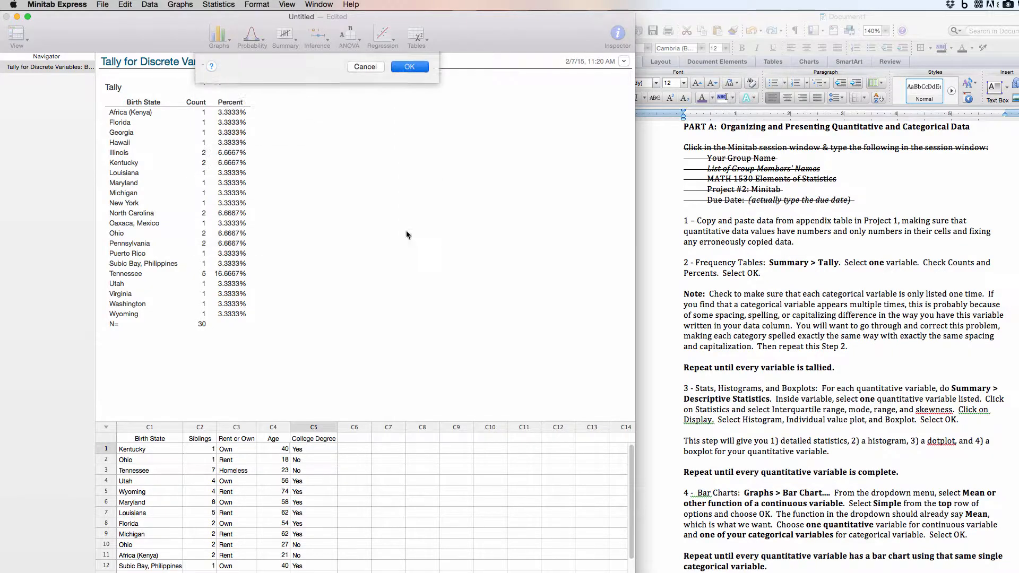
Step: Create a tally of the Rent or Own variable showing counts and percents
{"action": "left_click", "coordinate": [284, 38]}
{"action": "left_click", "coordinate": [311, 68]}
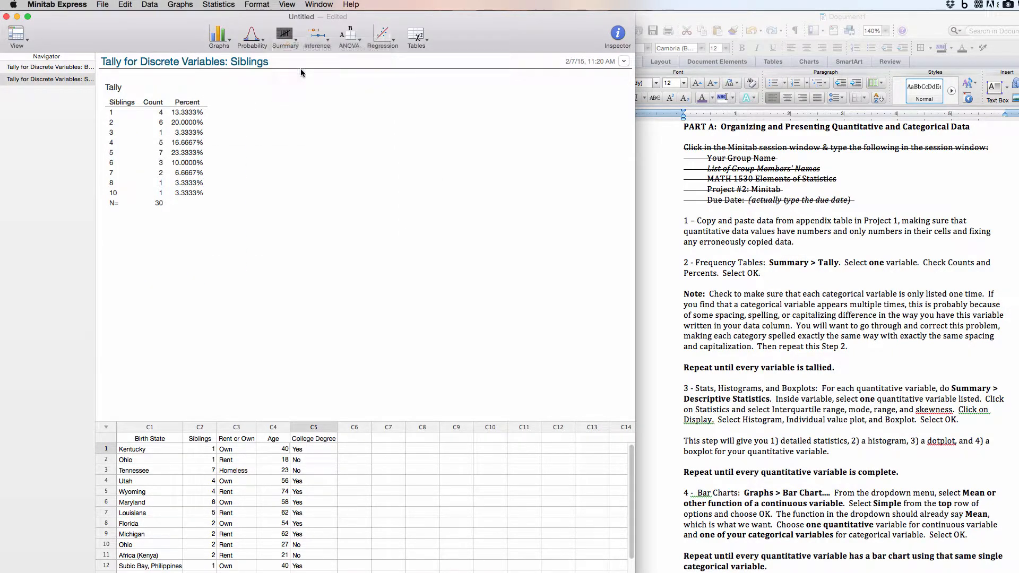
{"action": "double_click", "coordinate": [250, 106]}
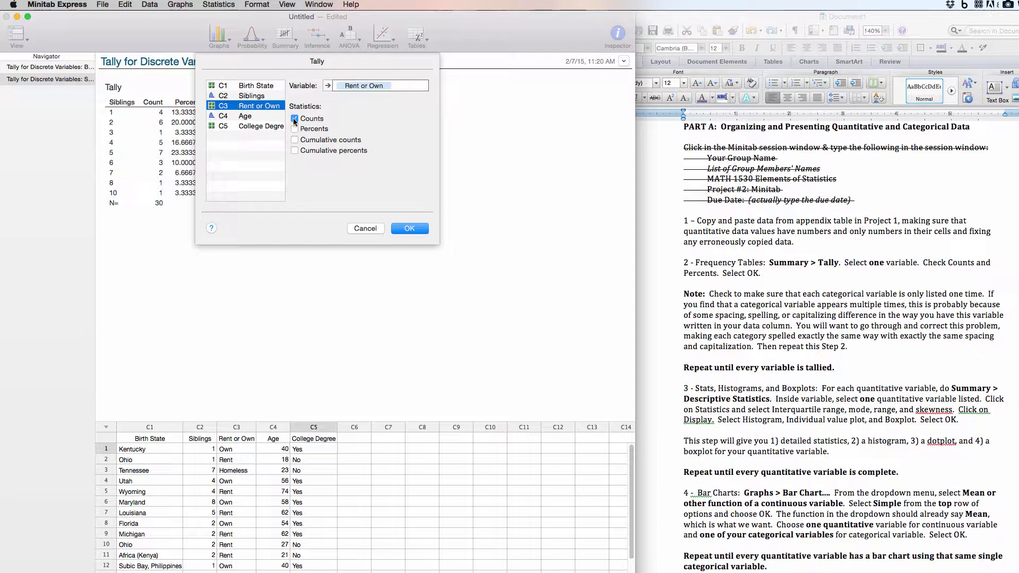
{"action": "left_click", "coordinate": [295, 129]}
{"action": "left_click", "coordinate": [410, 228]}
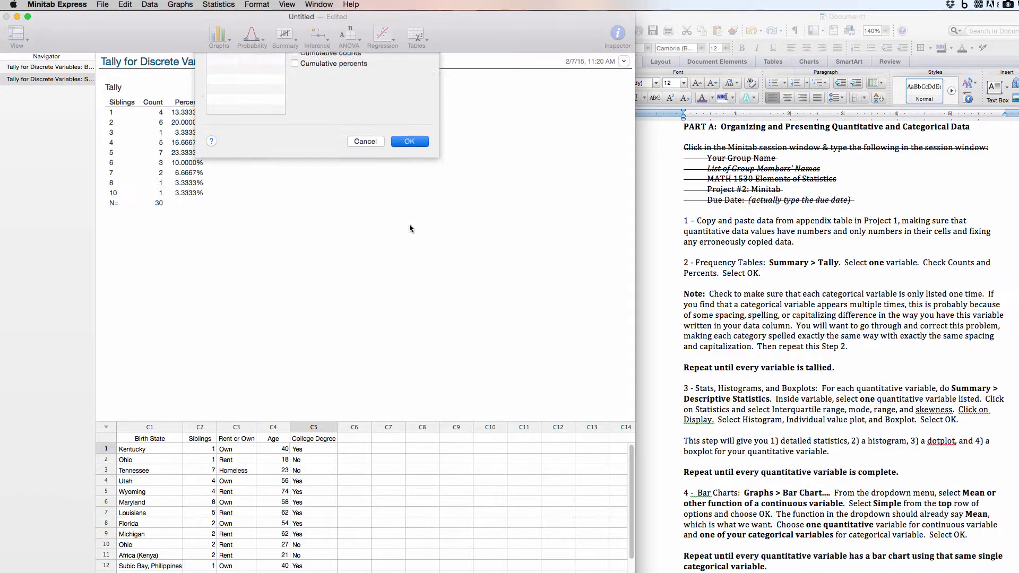
Step: Create a tally of the Age variable showing counts and percents
{"action": "left_click", "coordinate": [290, 40]}
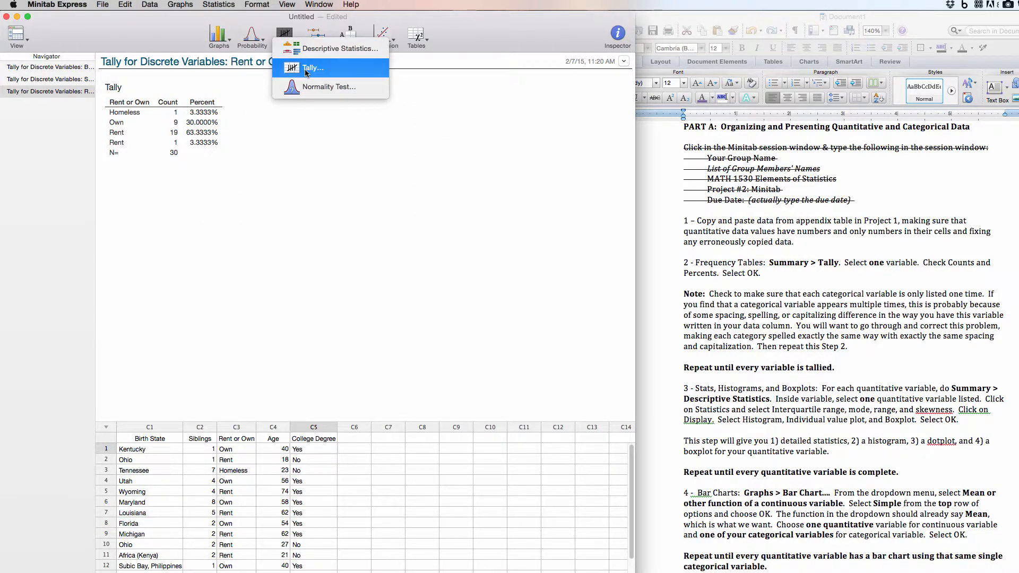
{"action": "left_click", "coordinate": [308, 68]}
{"action": "double_click", "coordinate": [232, 117]}
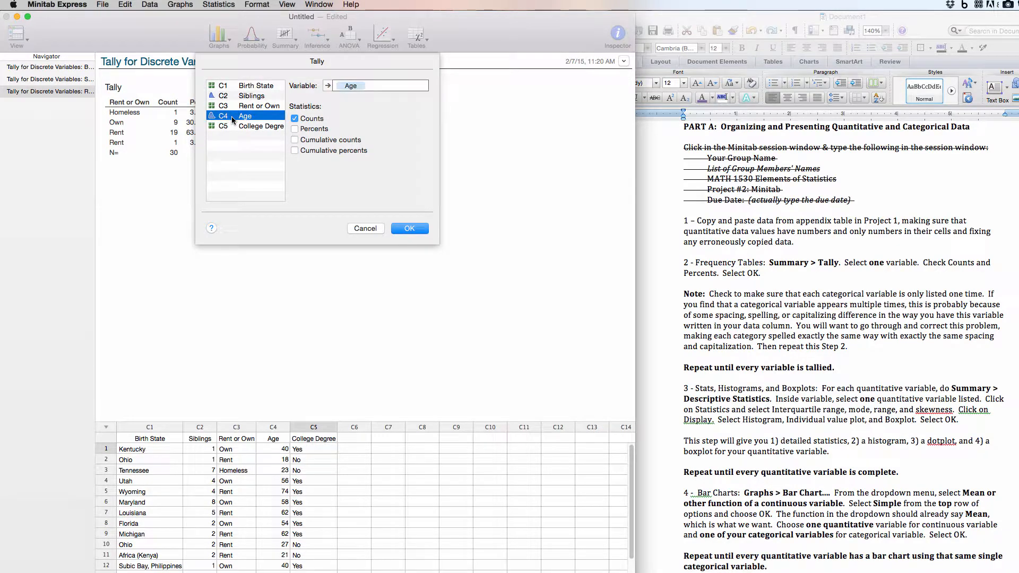
{"action": "left_click", "coordinate": [293, 129]}
{"action": "left_click", "coordinate": [410, 228]}
Step: Create a tally of the College Degree variable showing counts and percents
{"action": "left_click", "coordinate": [287, 38]}
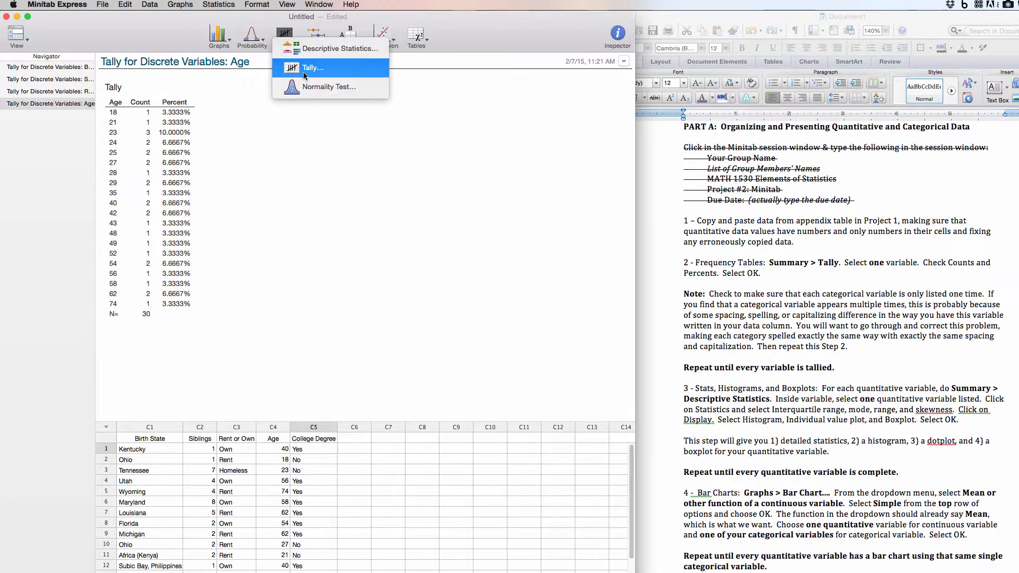
{"action": "left_click", "coordinate": [302, 69]}
{"action": "double_click", "coordinate": [244, 127]}
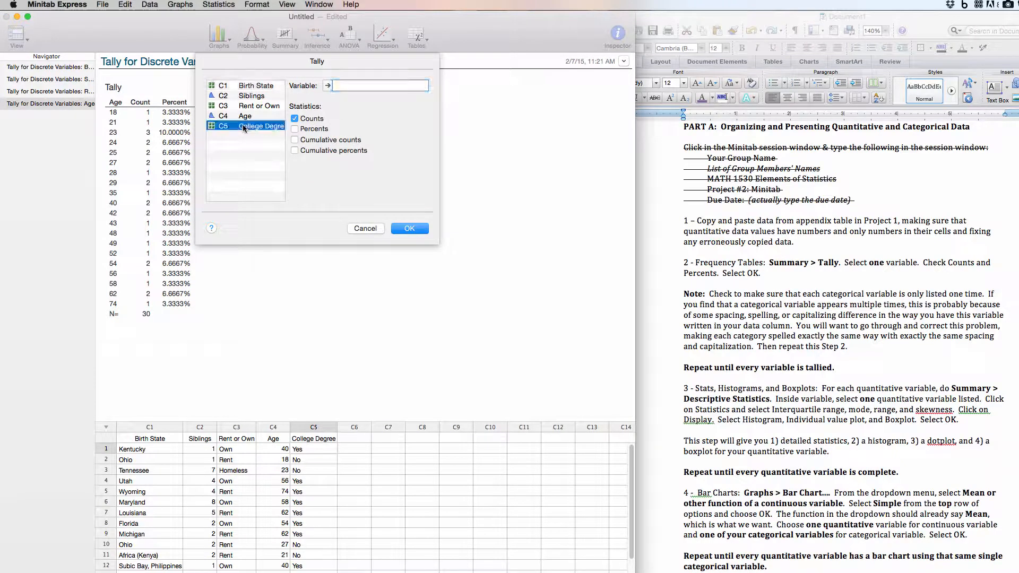
{"action": "left_click", "coordinate": [296, 130]}
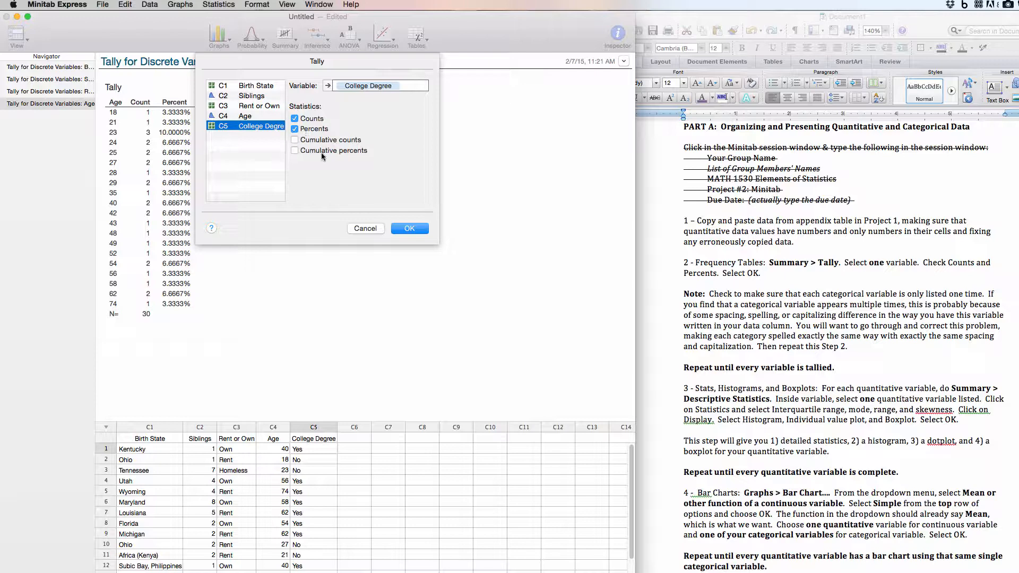
{"action": "left_click", "coordinate": [409, 234]}
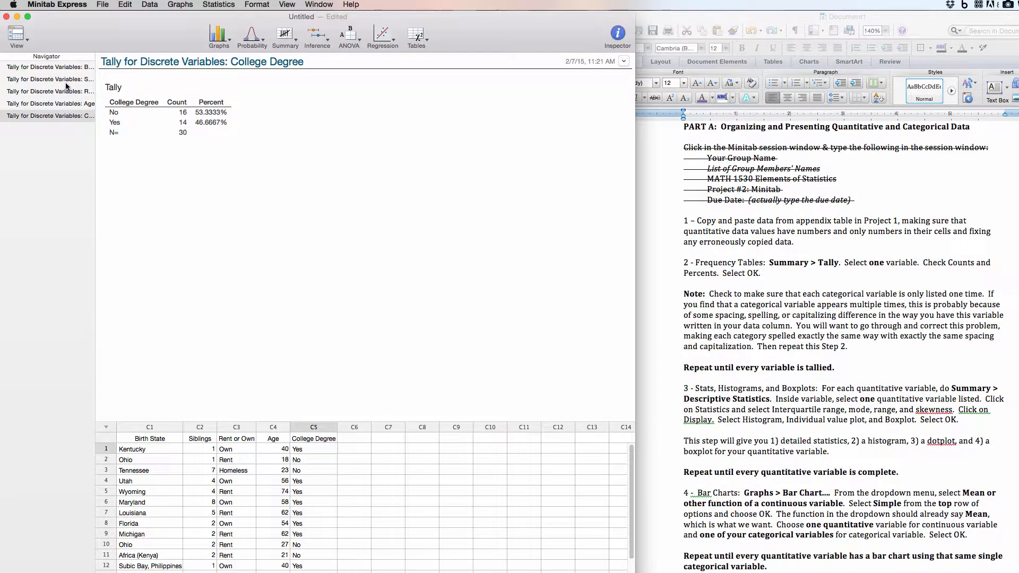
Step: Examine the Birth State, Siblings and Rent or Own tallies for categories listed more than once
{"action": "left_click", "coordinate": [60, 67]}
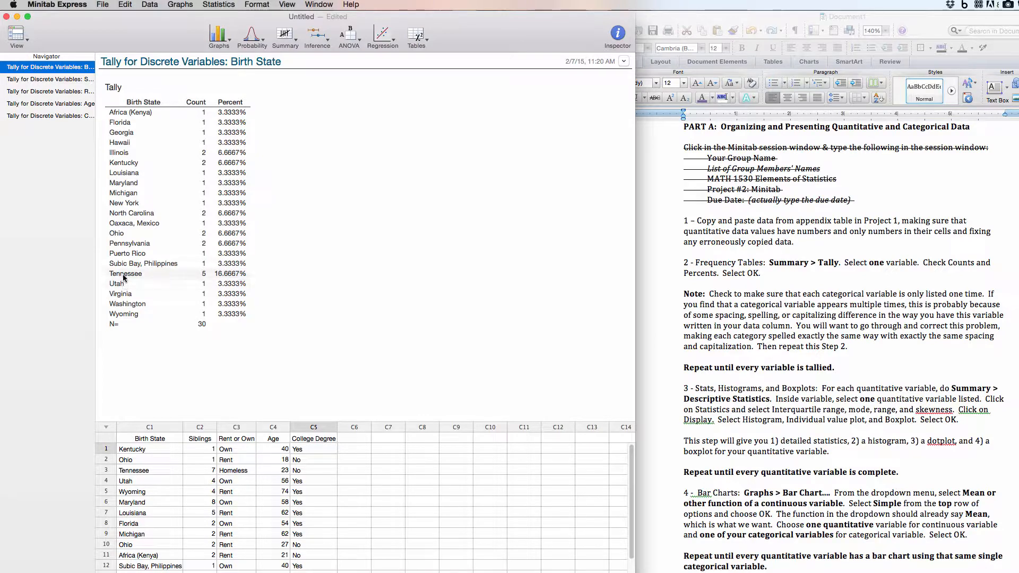
{"action": "left_click", "coordinate": [140, 483]}
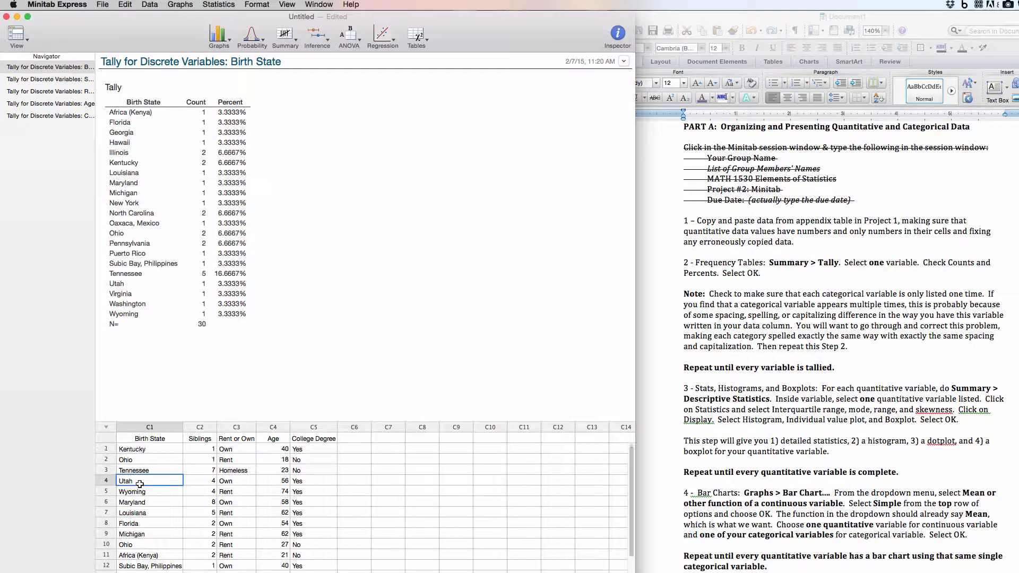
{"action": "left_click", "coordinate": [27, 80]}
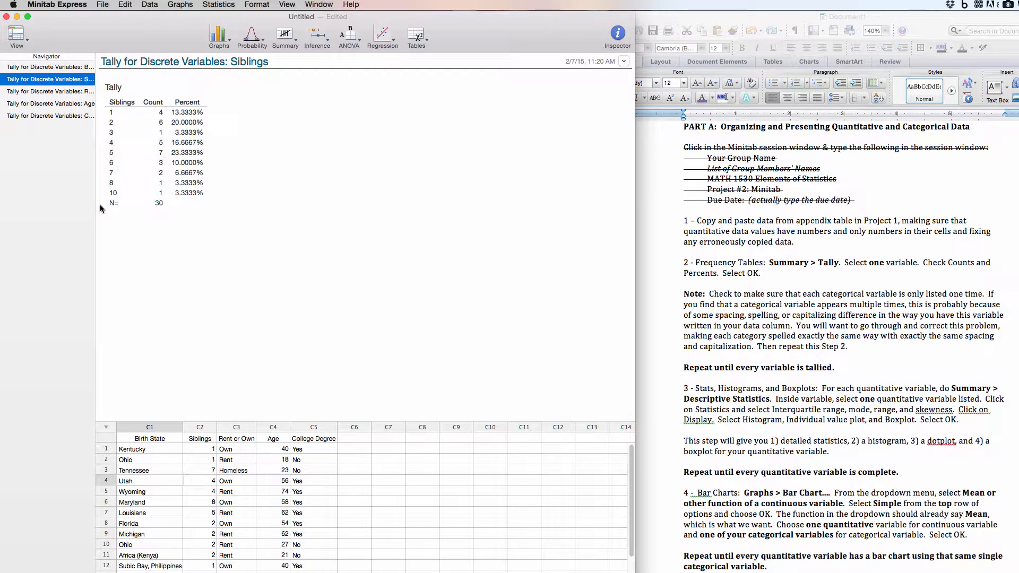
{"action": "left_click", "coordinate": [50, 91]}
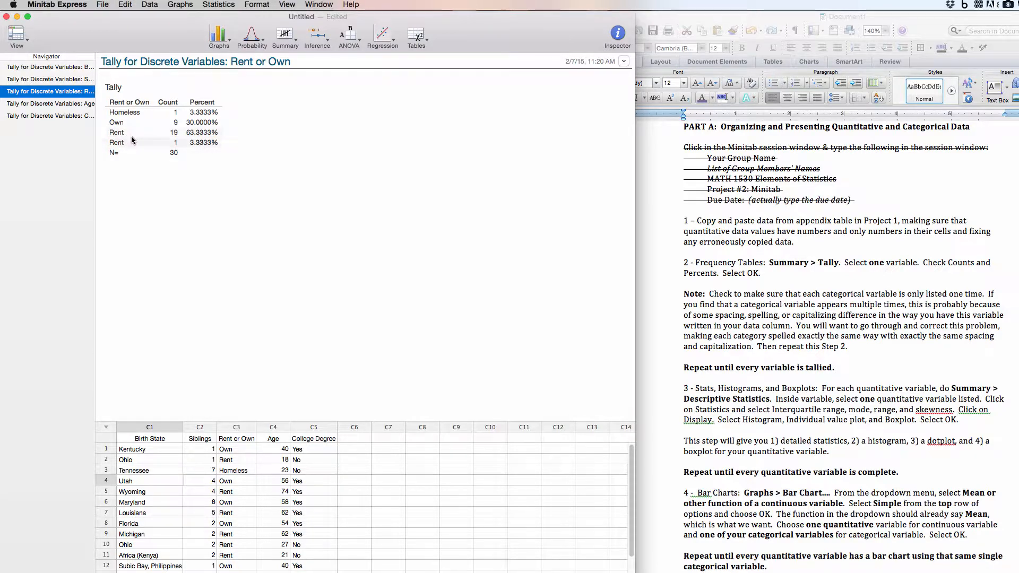
Step: Check the Rent cells in the Rent or Own column for stray spaces and remove the trailing space in row 13
{"action": "left_click", "coordinate": [246, 534]}
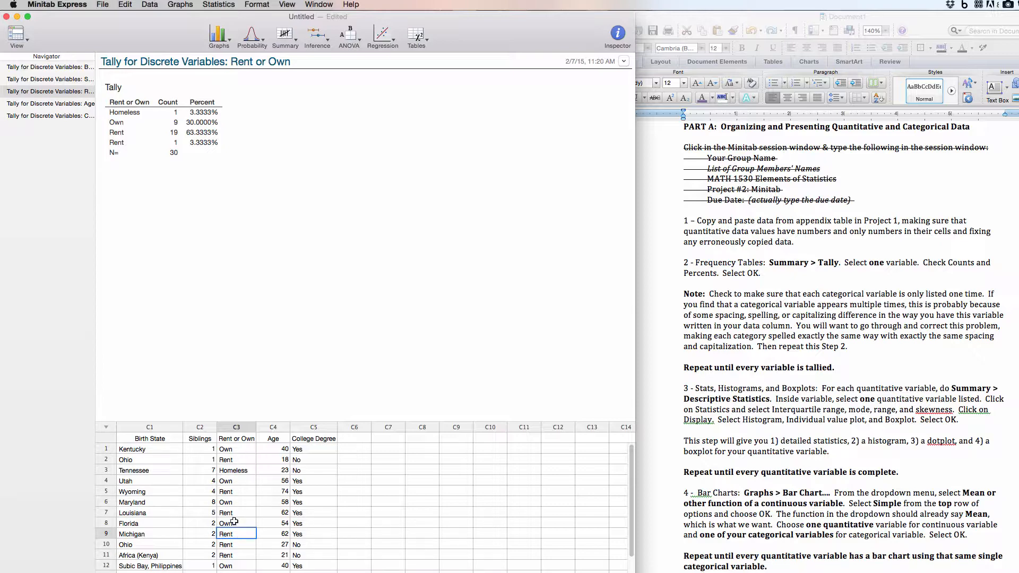
{"action": "double_click", "coordinate": [242, 534]}
{"action": "left_click", "coordinate": [244, 545]}
{"action": "left_click", "coordinate": [244, 556]}
{"action": "double_click", "coordinate": [244, 555]}
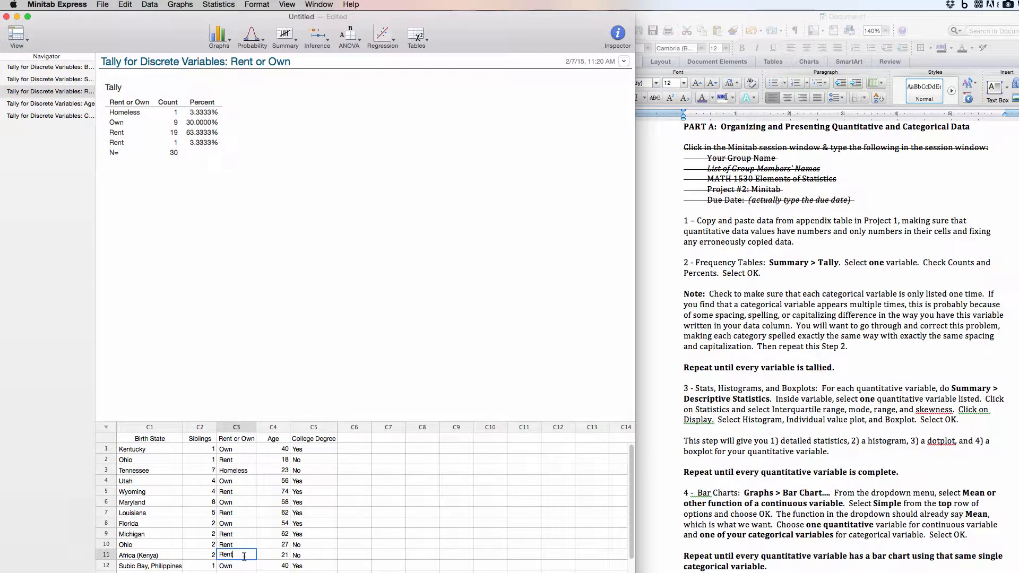
{"action": "scroll", "coordinate": [248, 556], "scroll_direction": "down", "scroll_amount": 1}
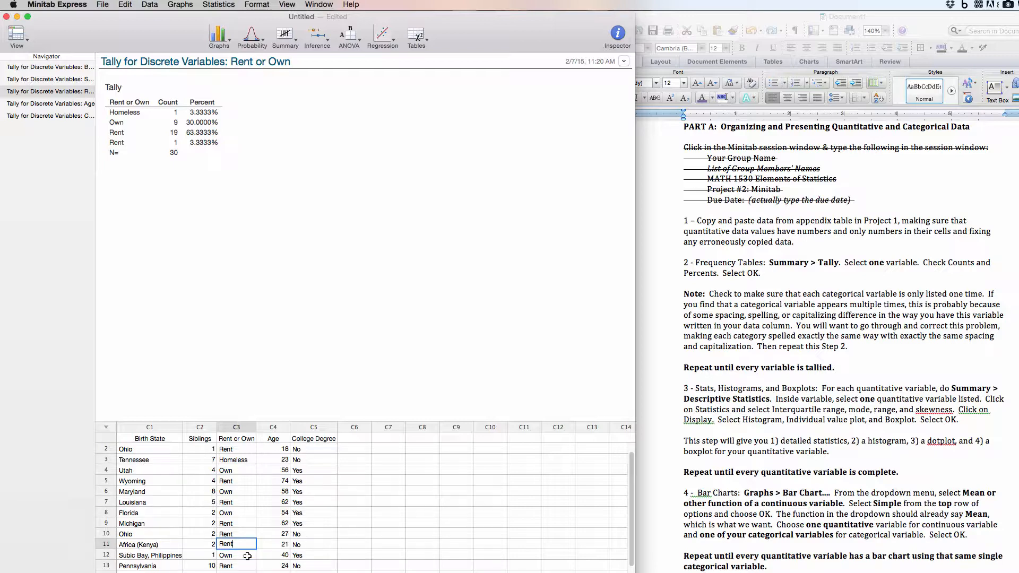
{"action": "double_click", "coordinate": [237, 566]}
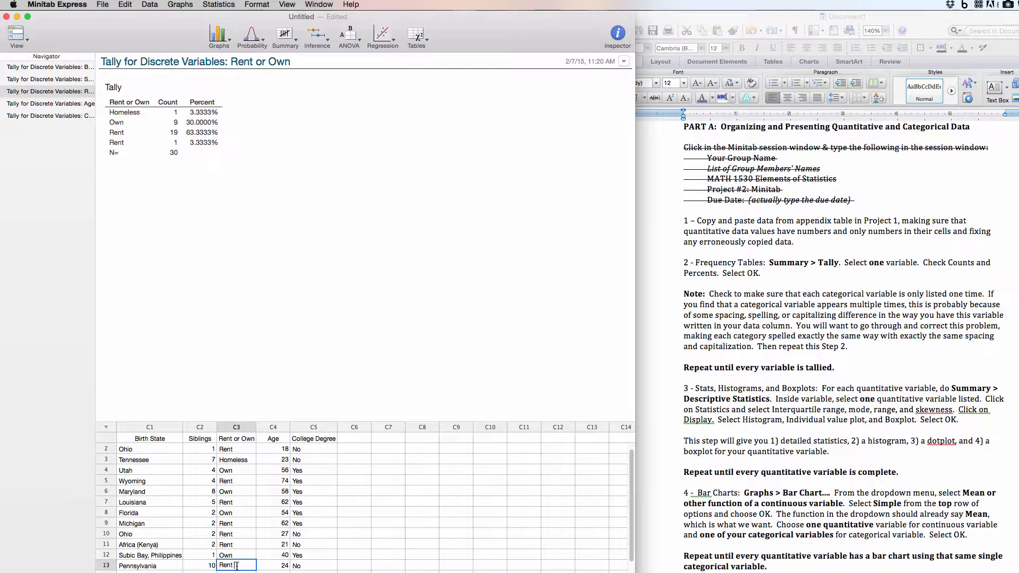
{"action": "key", "text": "BackSpace"}
{"action": "left_click", "coordinate": [256, 361]}
Step: Delete the outdated Rent or Own tally from the results list
{"action": "left_click", "coordinate": [71, 91]}
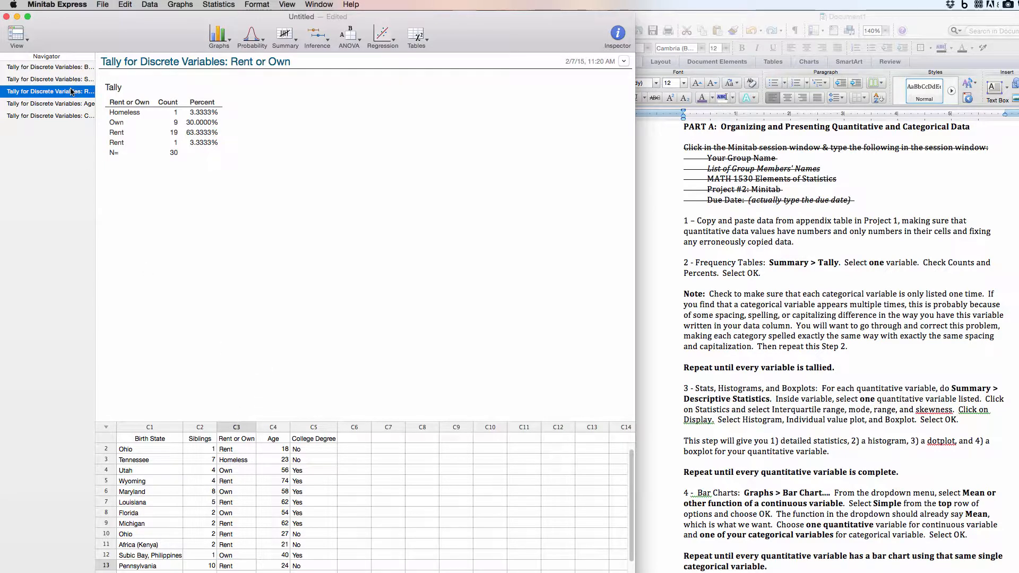
{"action": "right_click", "coordinate": [71, 91]}
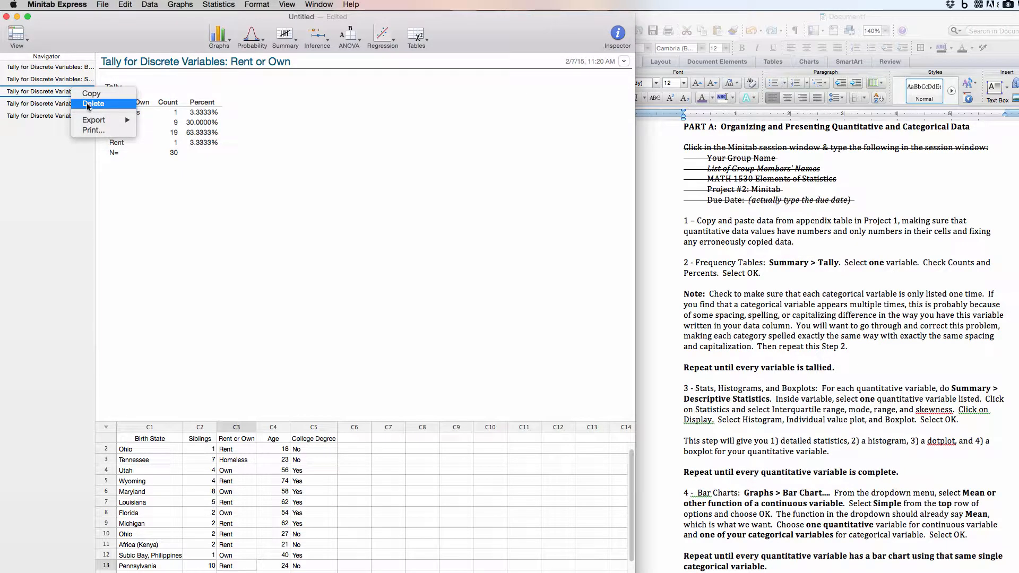
{"action": "left_click", "coordinate": [88, 105]}
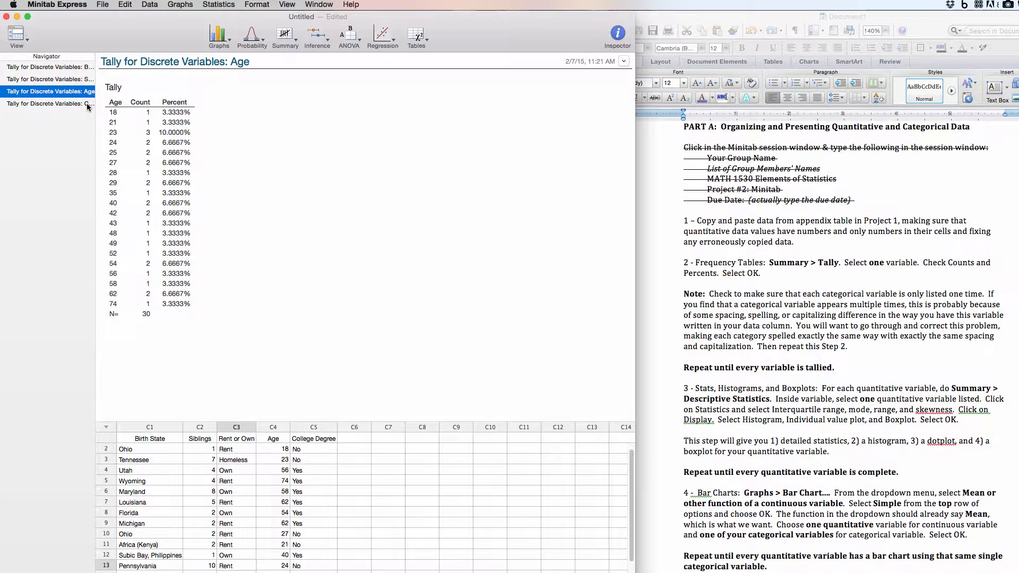
Step: Tally the corrected Rent or Own variable again with counts and percents, and review the College Degree and Age tallies
{"action": "left_click", "coordinate": [279, 35]}
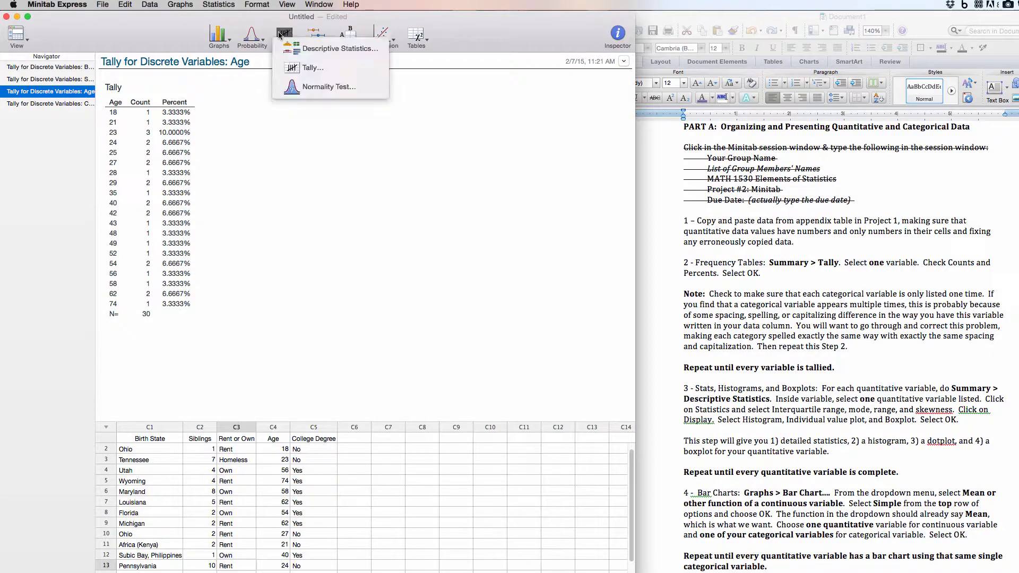
{"action": "left_click", "coordinate": [317, 67]}
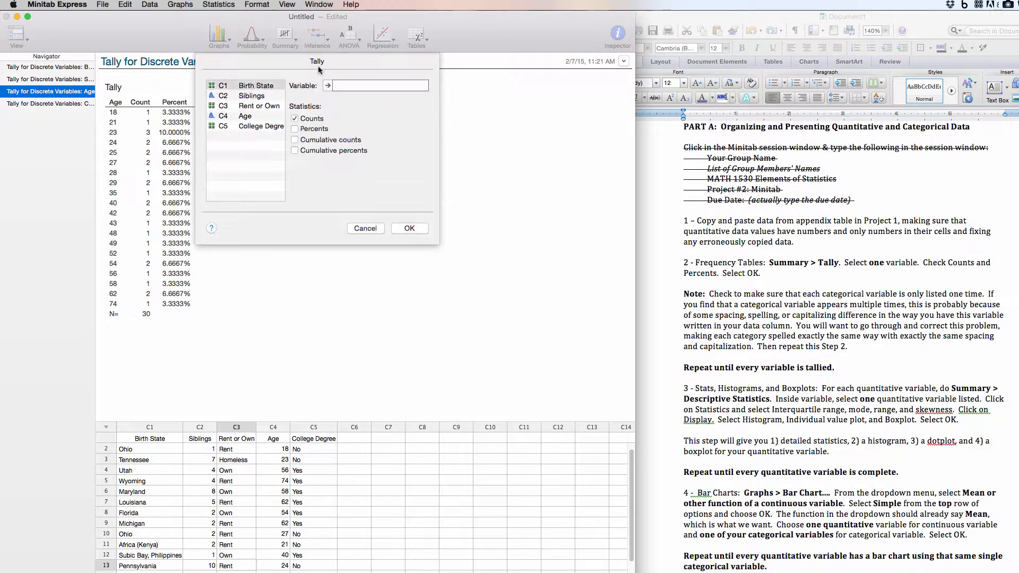
{"action": "left_click", "coordinate": [249, 107]}
{"action": "double_click", "coordinate": [248, 107]}
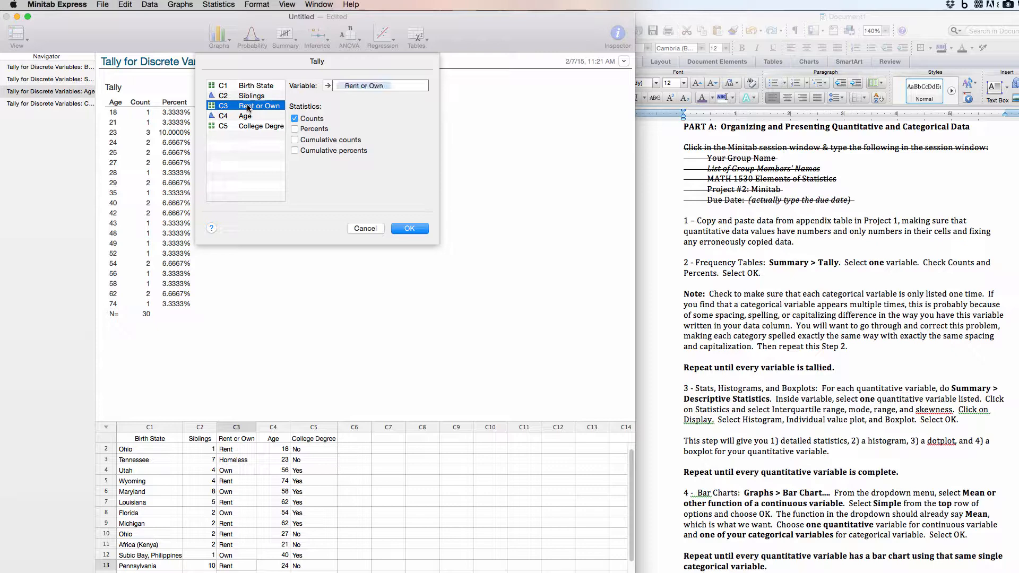
{"action": "left_click", "coordinate": [296, 129]}
{"action": "left_click", "coordinate": [408, 228]}
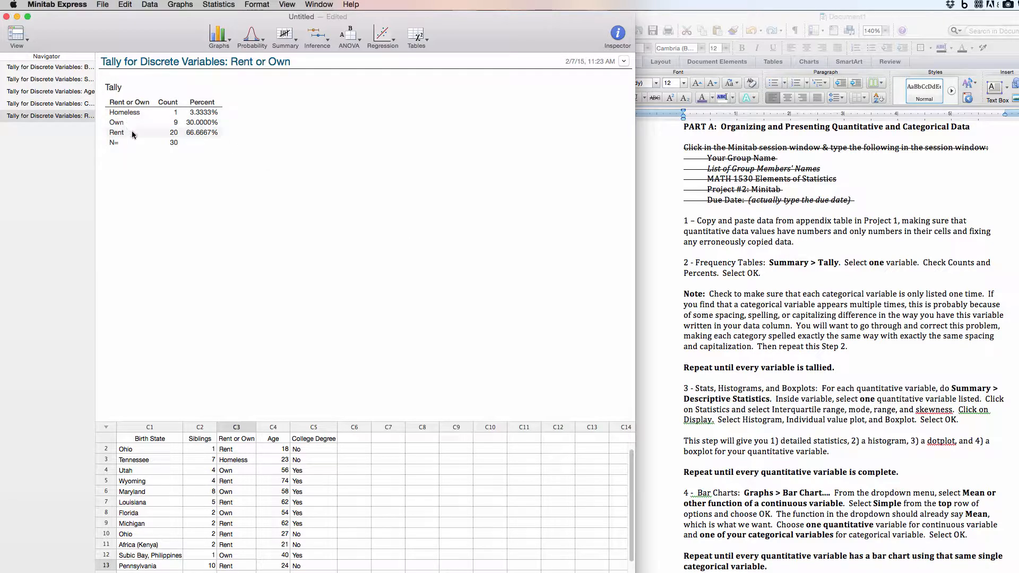
{"action": "left_click", "coordinate": [36, 107]}
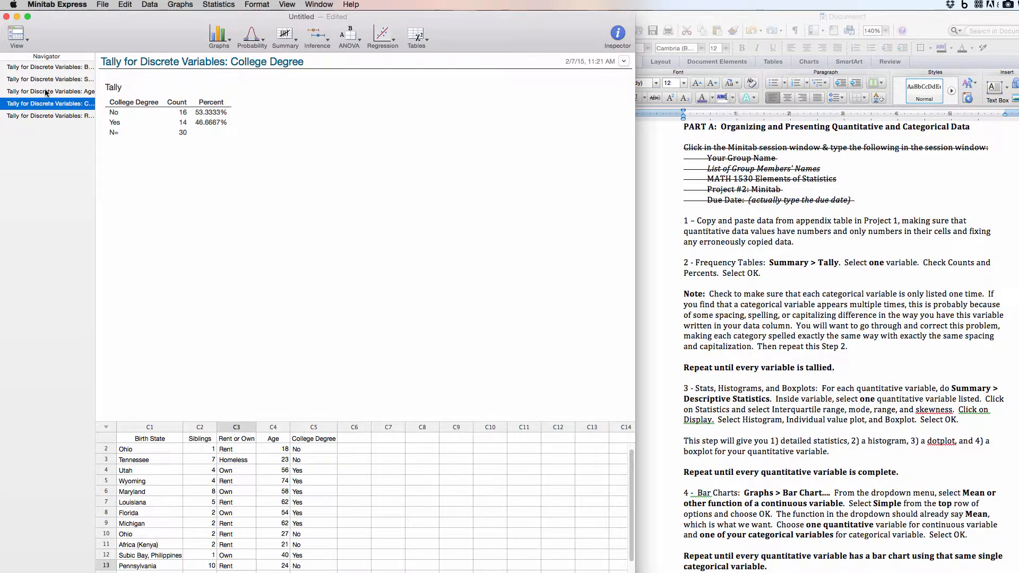
{"action": "left_click", "coordinate": [46, 92]}
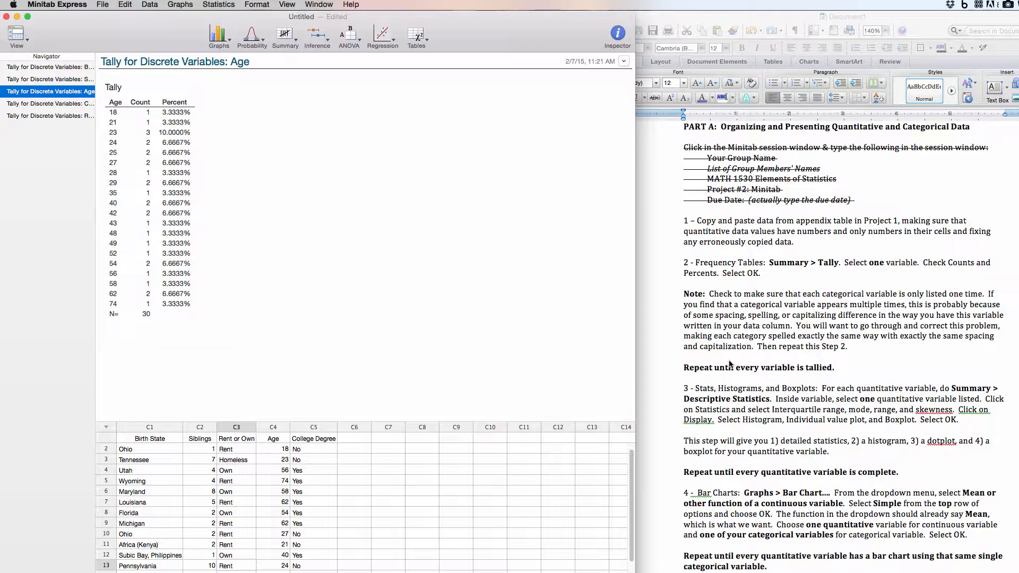
Step: Set up Descriptive Statistics for Siblings, adding interquartile range, mode, range and skewness to the statistics
{"action": "left_click", "coordinate": [277, 36]}
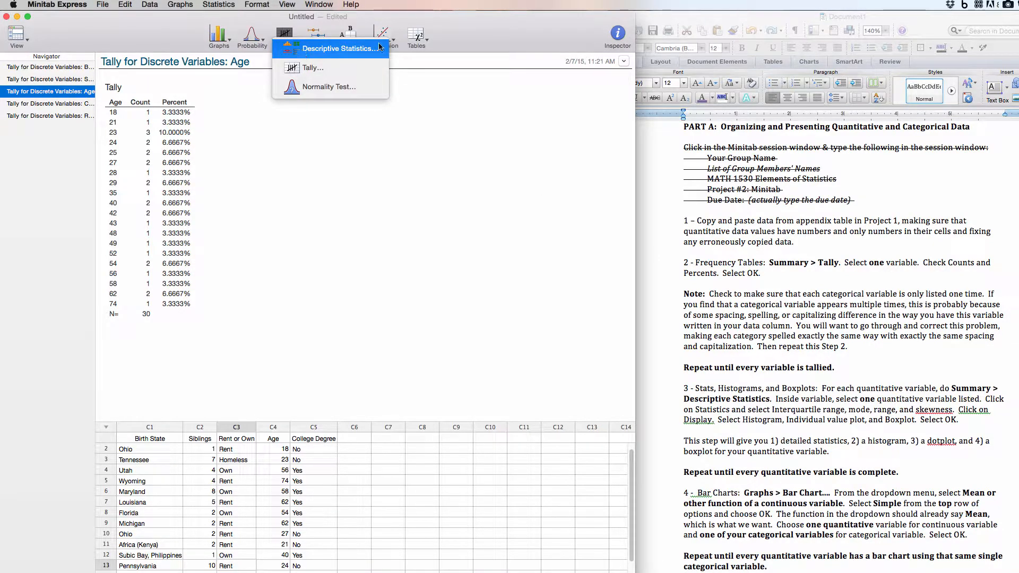
{"action": "left_click", "coordinate": [340, 48]}
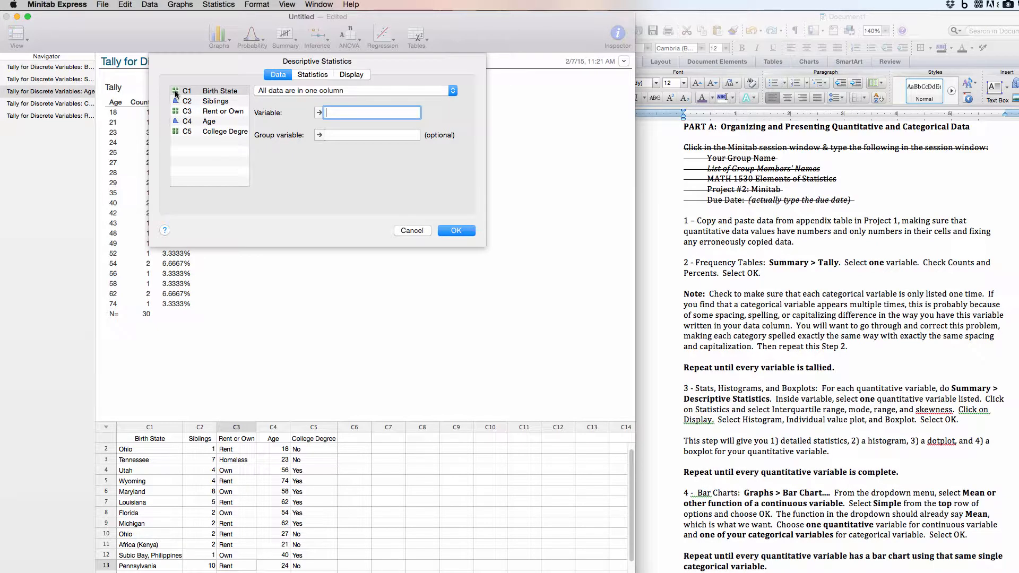
{"action": "double_click", "coordinate": [196, 102]}
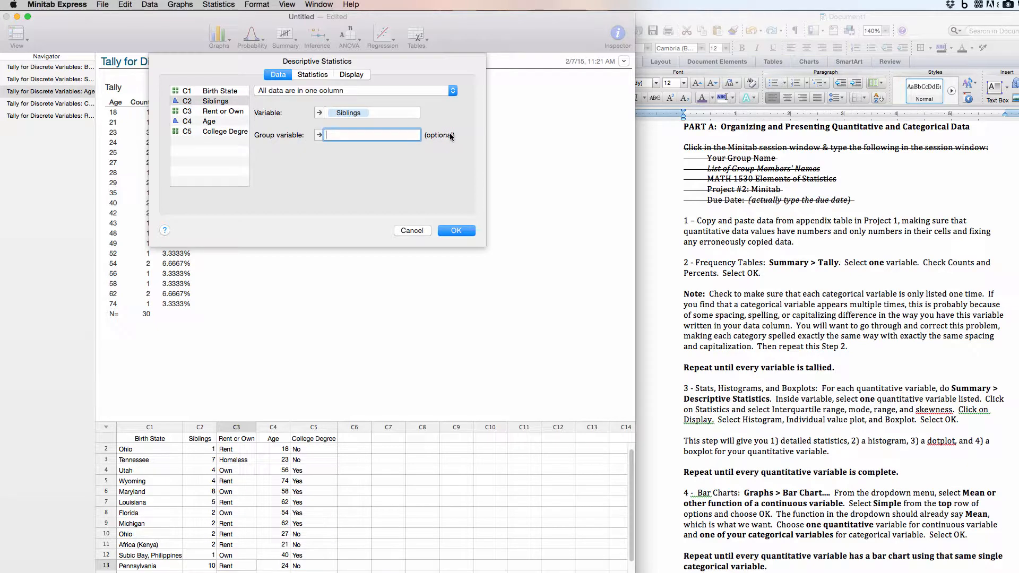
{"action": "left_click", "coordinate": [309, 77]}
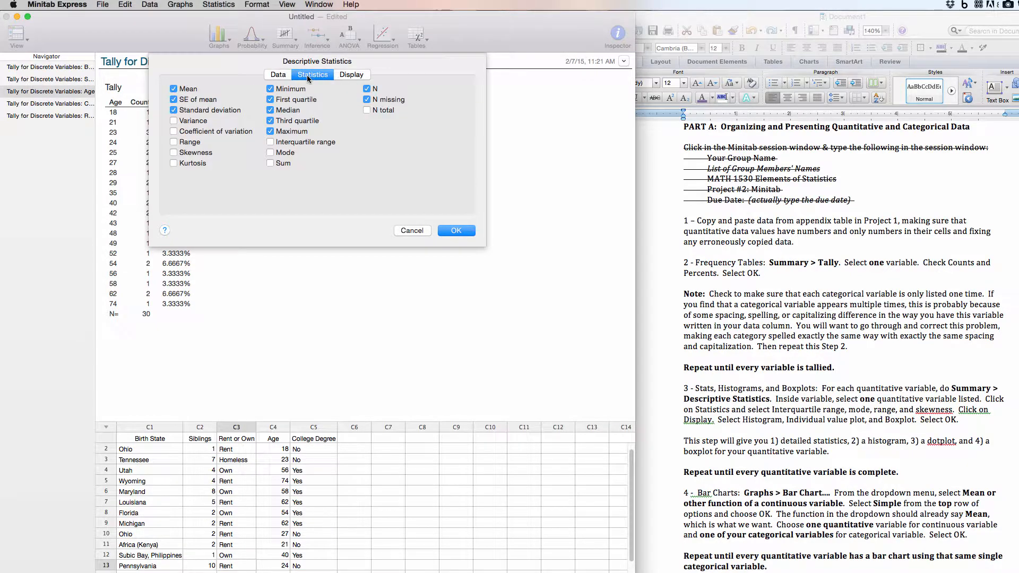
{"action": "left_click", "coordinate": [270, 142]}
{"action": "left_click", "coordinate": [270, 153]}
{"action": "left_click", "coordinate": [174, 143]}
{"action": "left_click", "coordinate": [173, 153]}
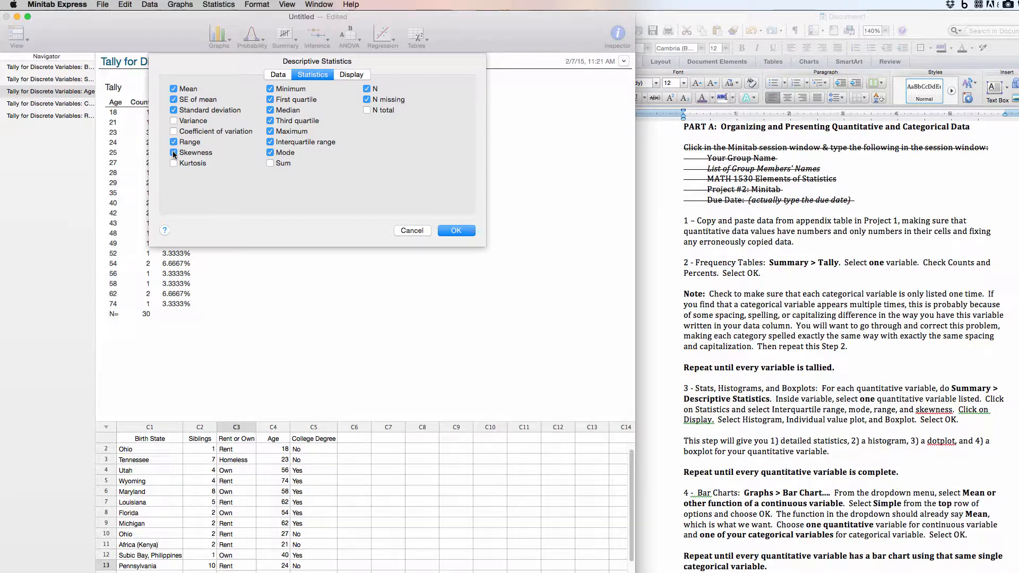
Step: Include a histogram, individual value plot and boxplot, and generate the Siblings descriptive statistics
{"action": "left_click", "coordinate": [352, 75]}
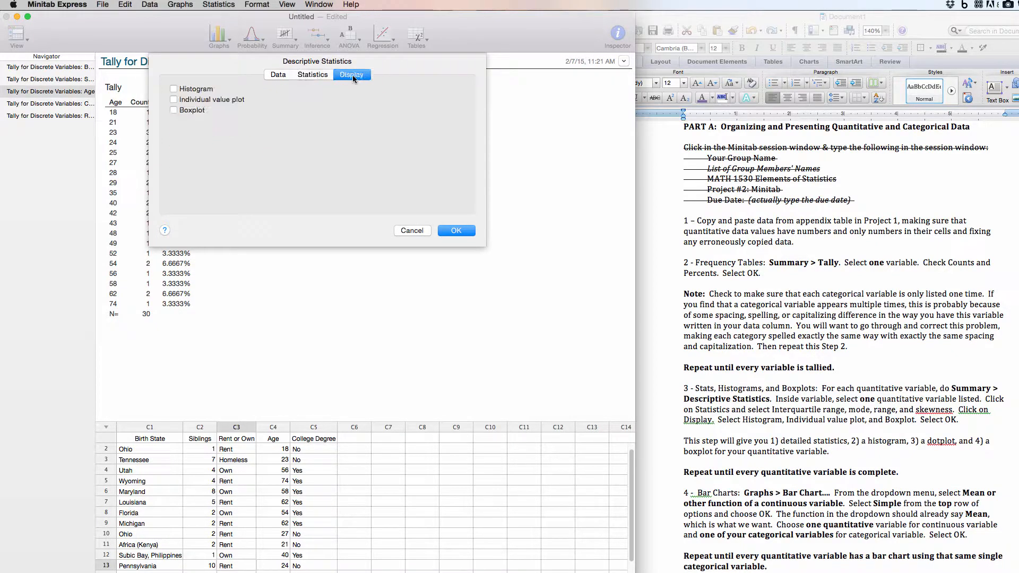
{"action": "left_click", "coordinate": [175, 90]}
{"action": "left_click", "coordinate": [174, 110]}
{"action": "left_click", "coordinate": [459, 230]}
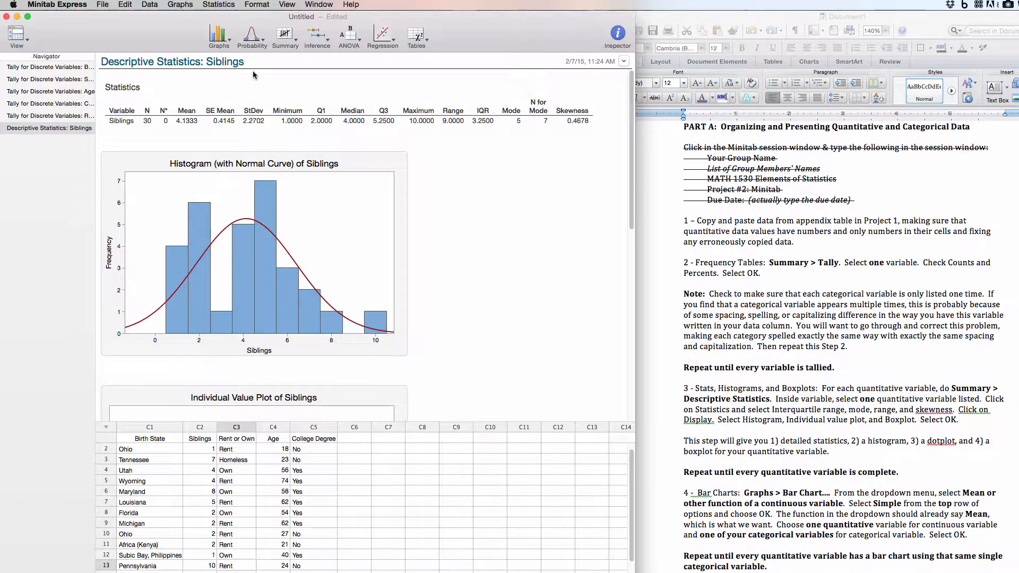
Step: Set up Descriptive Statistics for Age, adding interquartile range, mode, range and skewness to the statistics
{"action": "left_click", "coordinate": [297, 39]}
{"action": "left_click", "coordinate": [299, 53]}
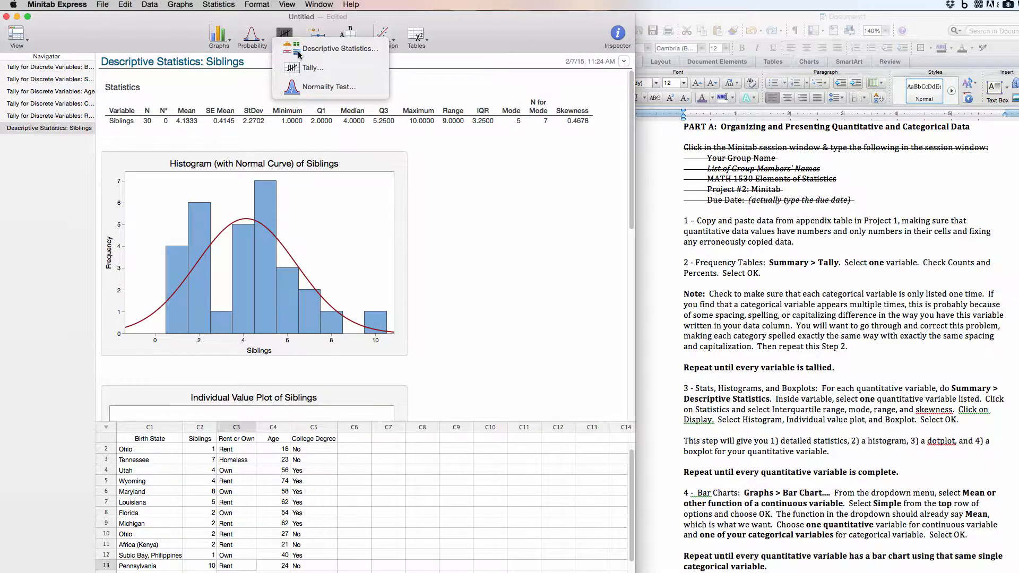
{"action": "double_click", "coordinate": [203, 123]}
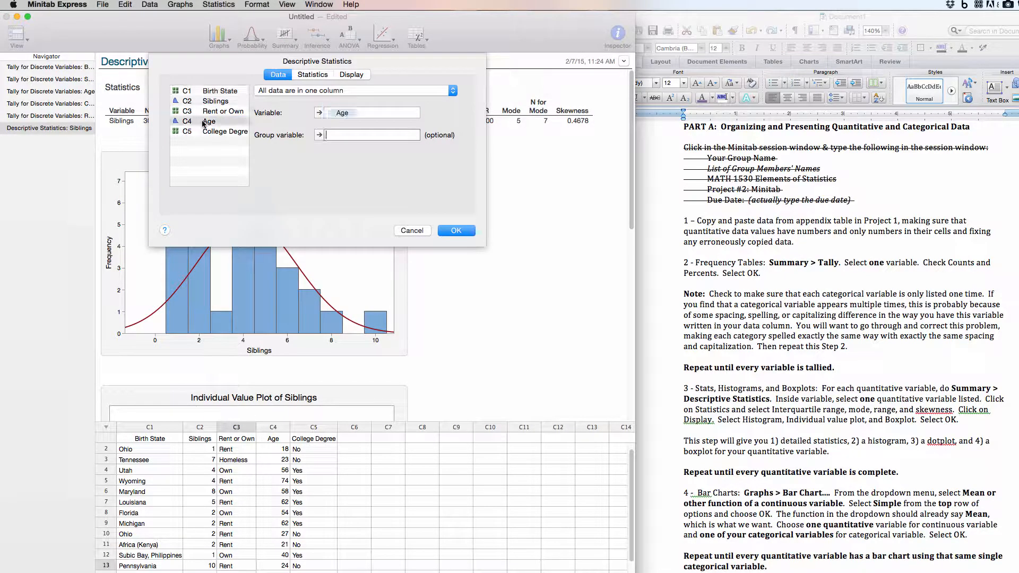
{"action": "left_click", "coordinate": [312, 75]}
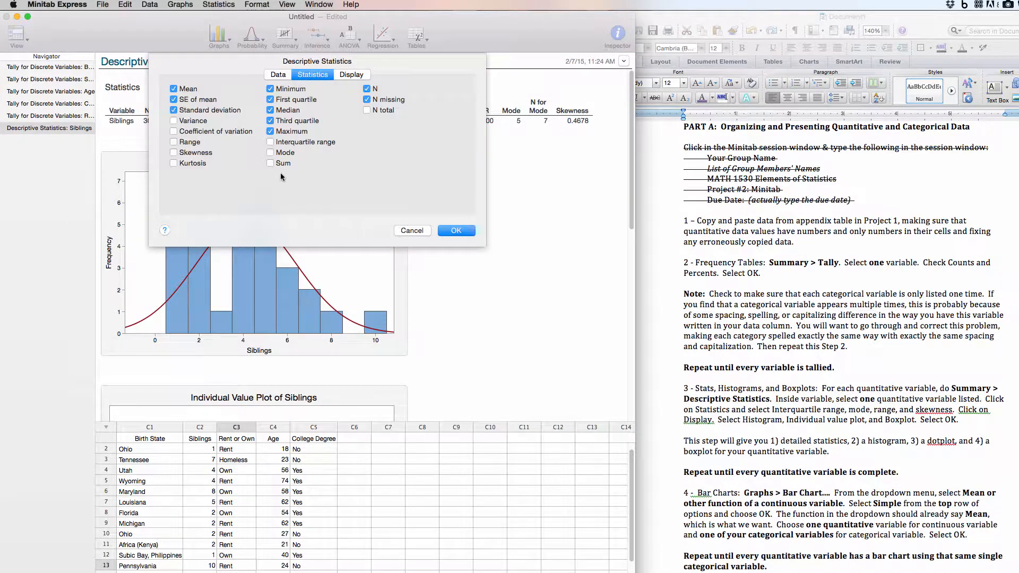
{"action": "left_click", "coordinate": [270, 142]}
{"action": "left_click", "coordinate": [270, 153]}
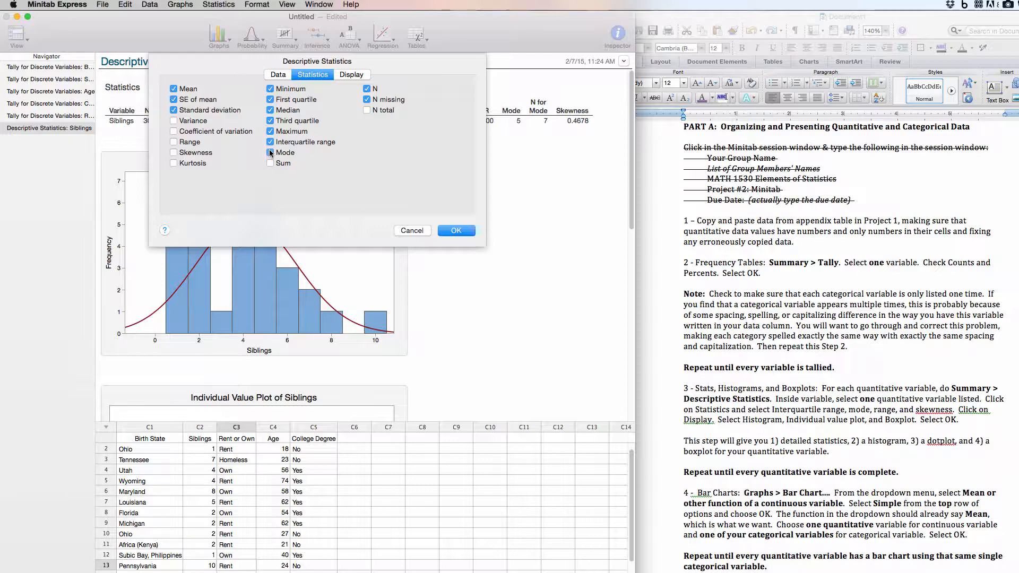
{"action": "left_click", "coordinate": [174, 142]}
{"action": "left_click", "coordinate": [174, 152]}
Step: Include a histogram, individual value plot and boxplot, generate the Age descriptive statistics, and review the output
{"action": "left_click", "coordinate": [352, 75]}
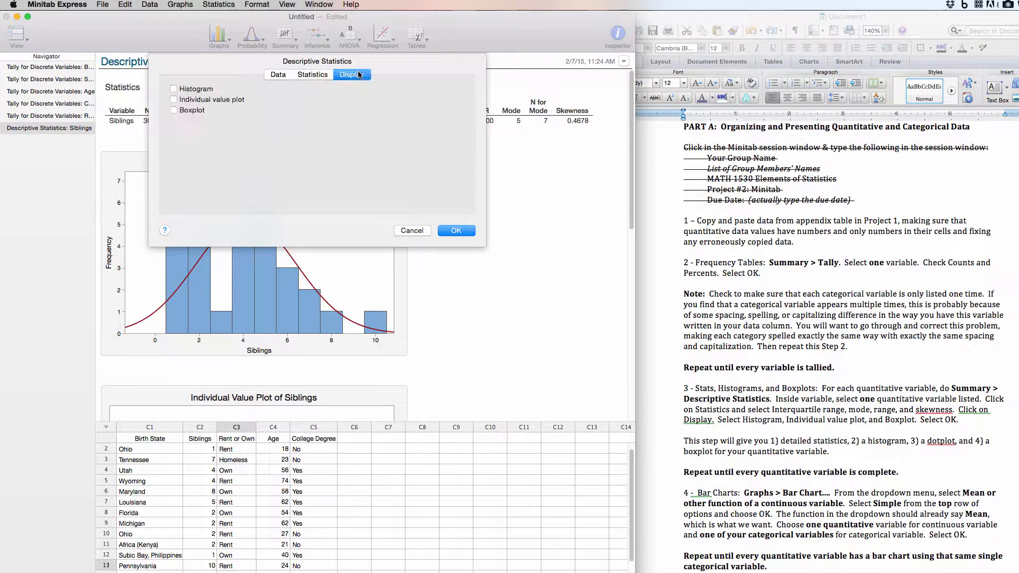
{"action": "left_click", "coordinate": [174, 89]}
{"action": "left_click", "coordinate": [174, 100]}
{"action": "left_click", "coordinate": [173, 110]}
{"action": "left_click", "coordinate": [457, 230]}
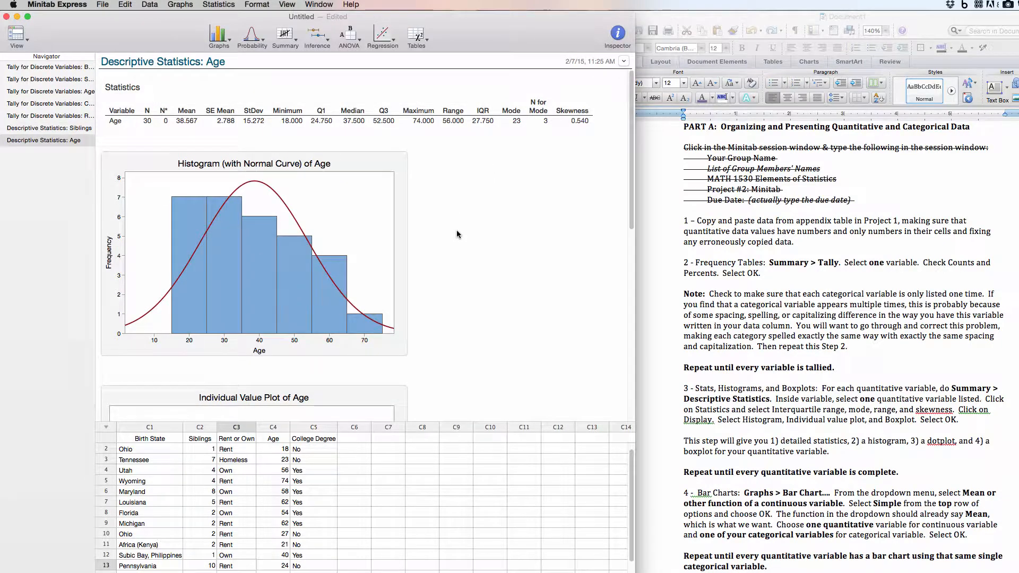
{"action": "scroll", "coordinate": [456, 234], "scroll_direction": "down", "scroll_amount": 10}
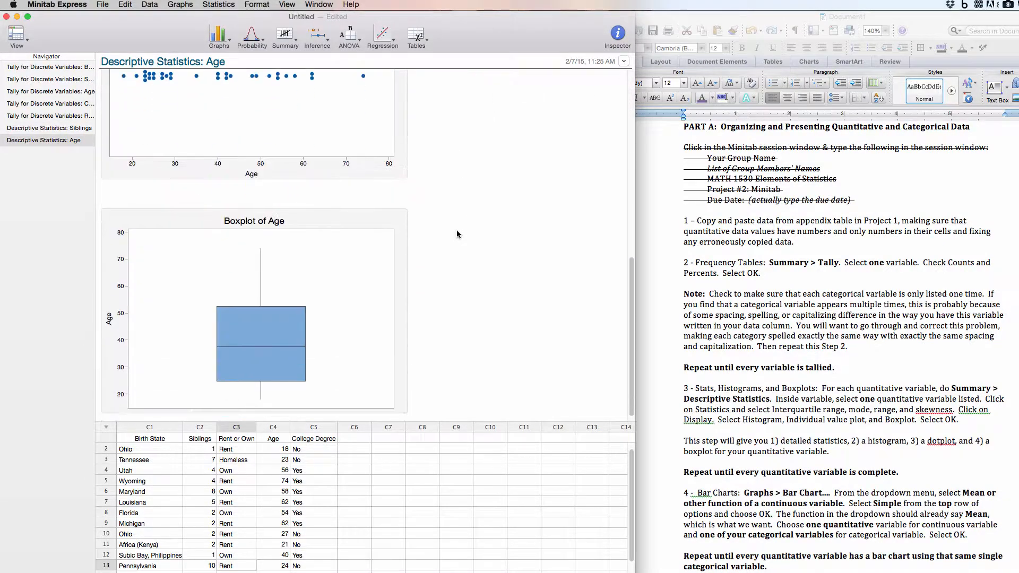
{"action": "scroll", "coordinate": [457, 234], "scroll_direction": "up", "scroll_amount": 10}
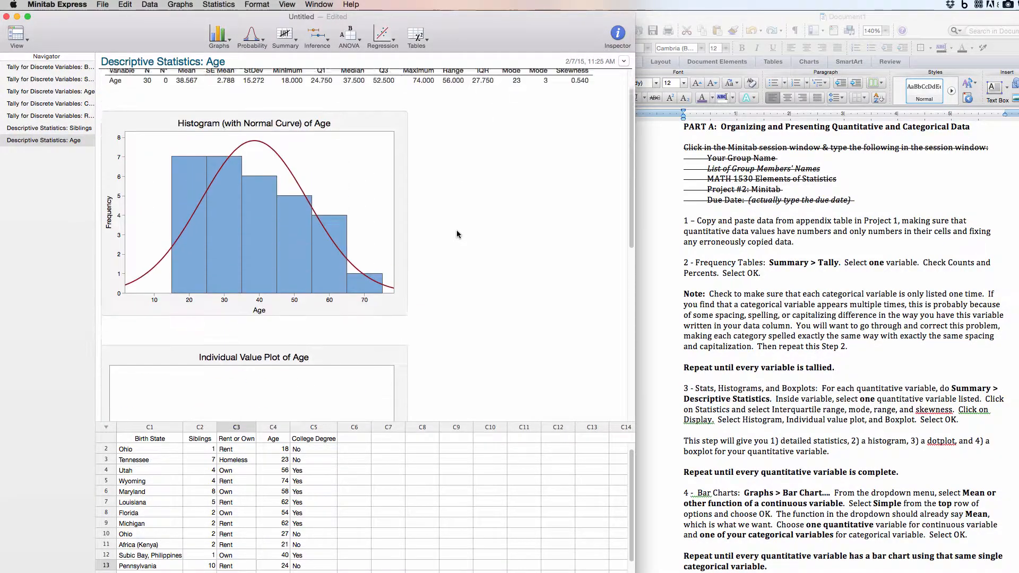
{"action": "scroll", "coordinate": [456, 234], "scroll_direction": "up", "scroll_amount": 2}
{"action": "mouse_move", "coordinate": [203, 253]}
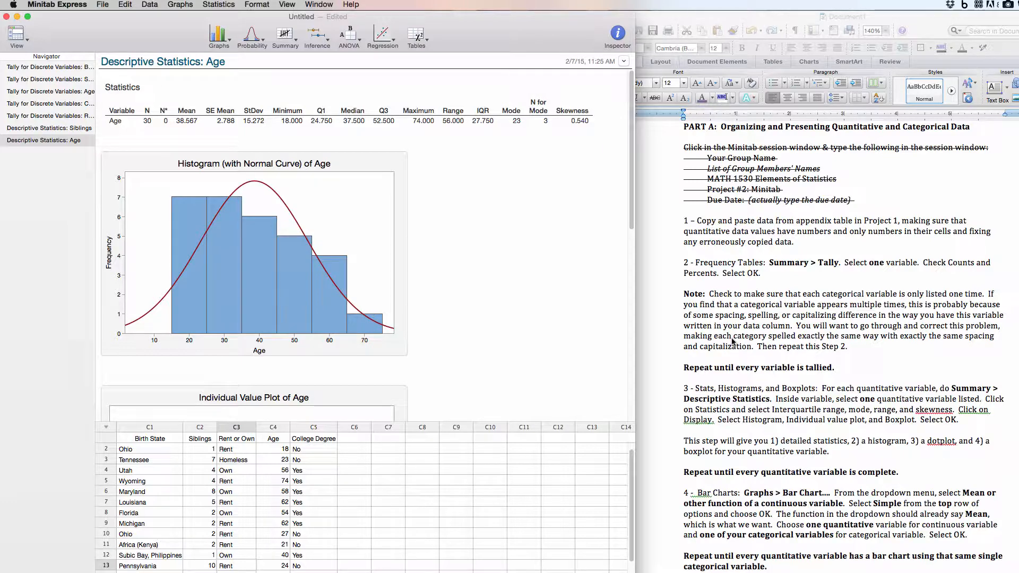
Step: Create a simple single-Y bar chart of the mean of Siblings, with College Degree as the categorical variable
{"action": "scroll", "coordinate": [733, 341], "scroll_direction": "down", "scroll_amount": 2}
{"action": "scroll", "coordinate": [733, 341], "scroll_direction": "down", "scroll_amount": 5}
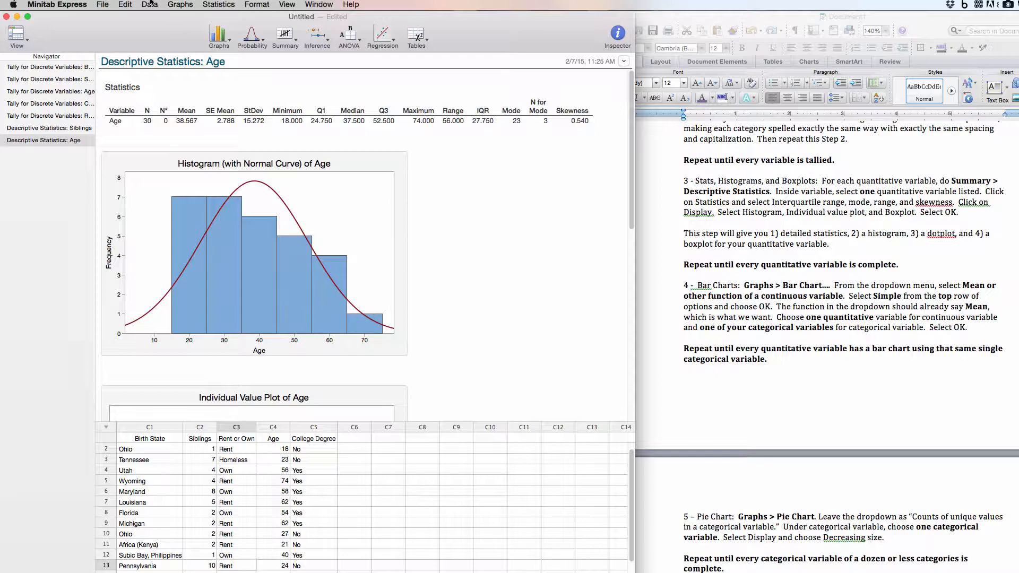
{"action": "left_click", "coordinate": [216, 35]}
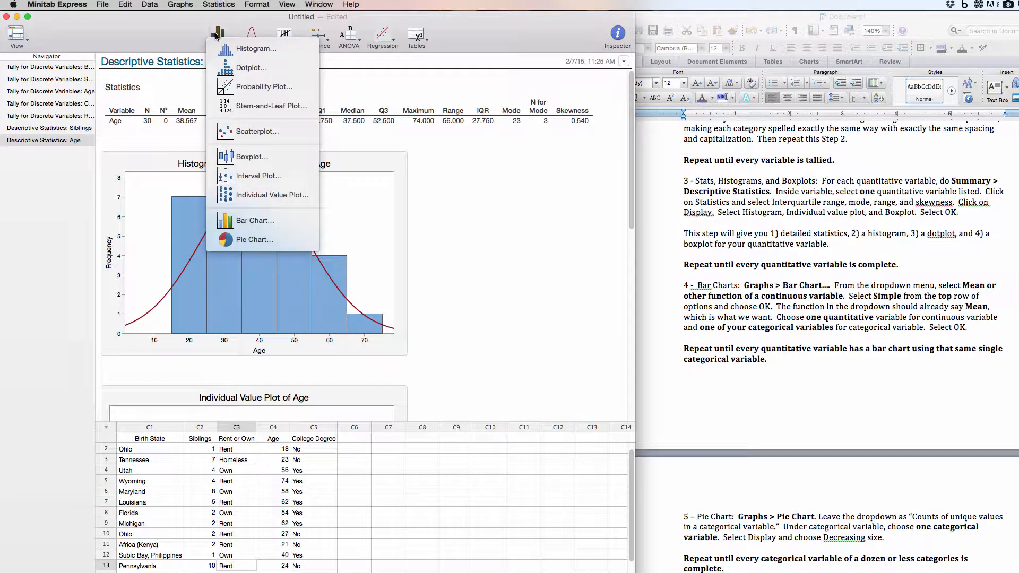
{"action": "left_click", "coordinate": [287, 221]}
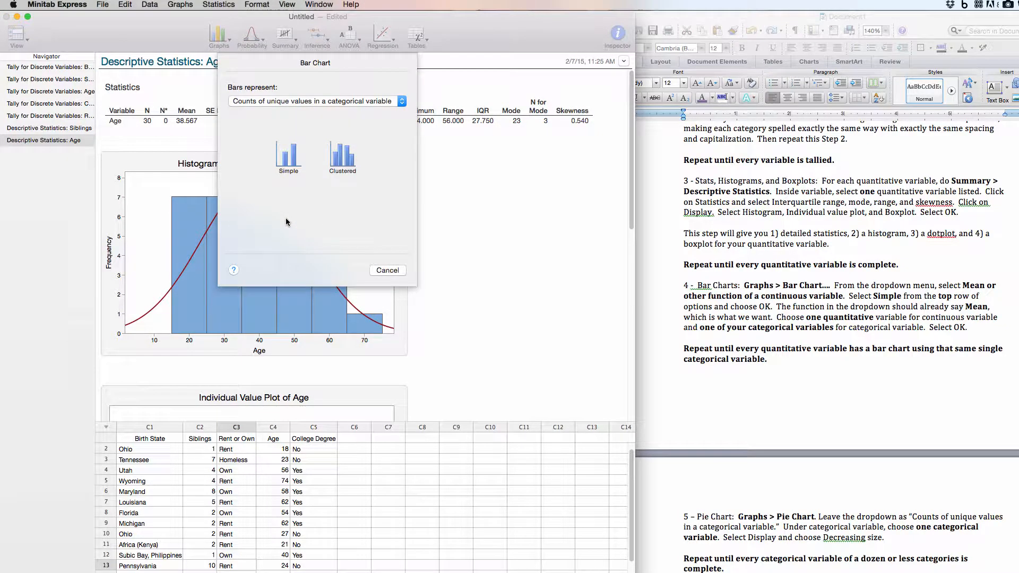
{"action": "left_click", "coordinate": [268, 102]}
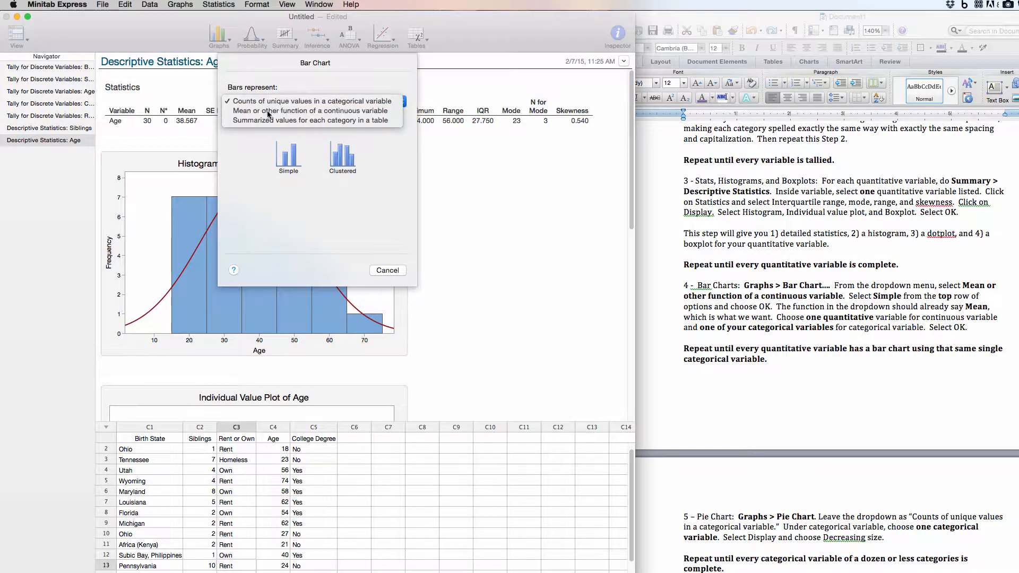
{"action": "left_click", "coordinate": [269, 111]}
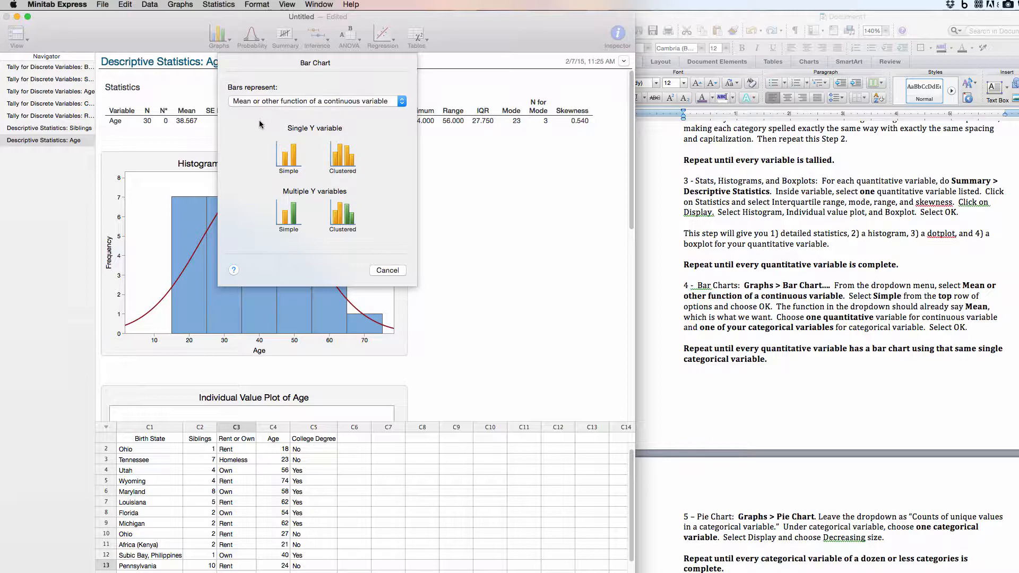
{"action": "left_click", "coordinate": [290, 159]}
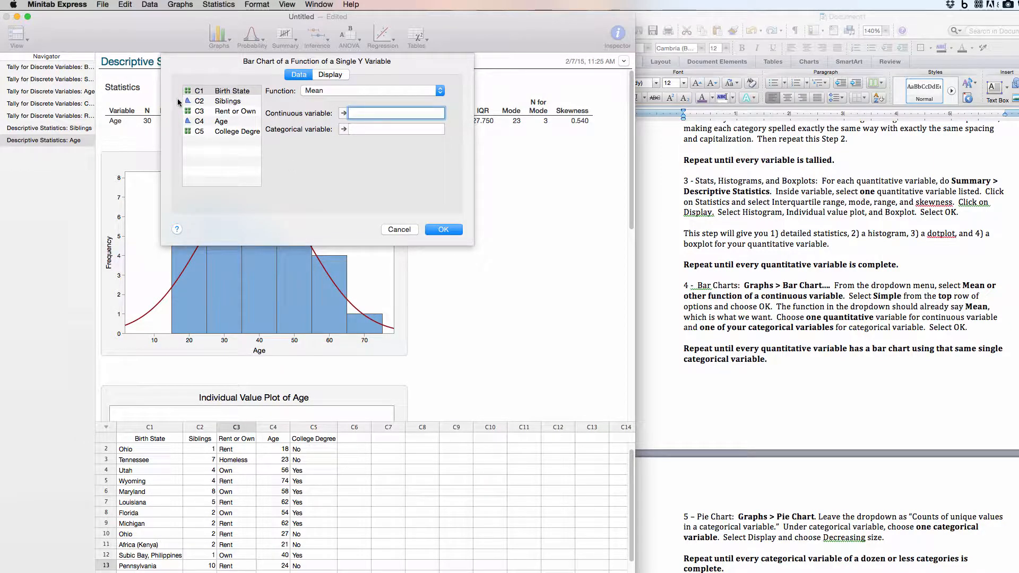
{"action": "double_click", "coordinate": [204, 102]}
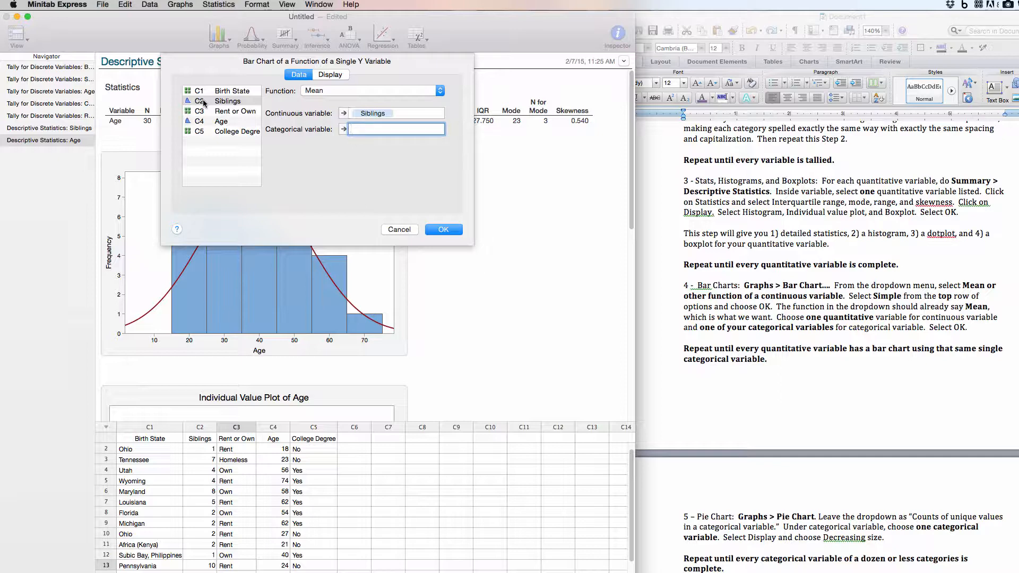
{"action": "double_click", "coordinate": [224, 132]}
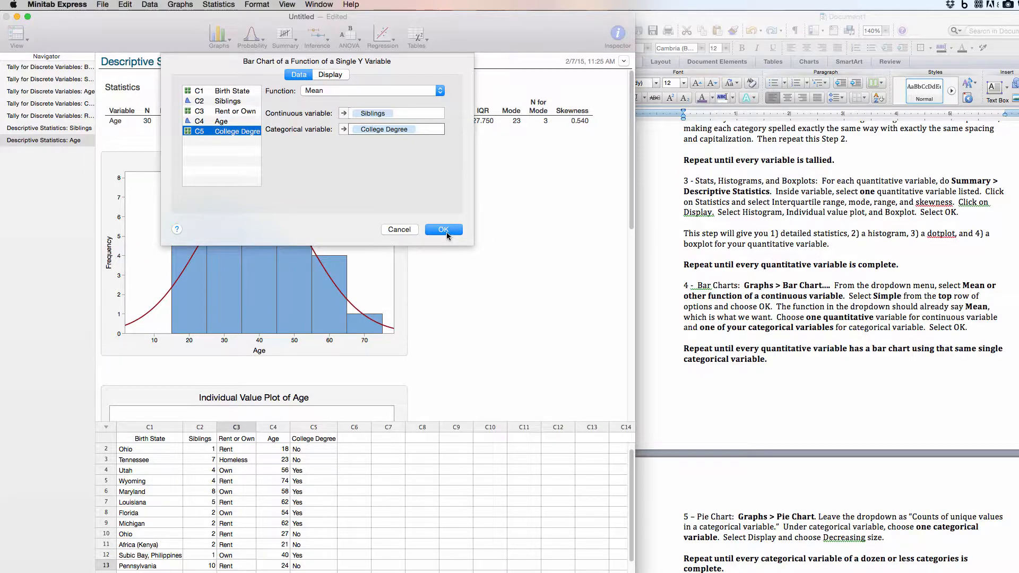
{"action": "left_click", "coordinate": [446, 232]}
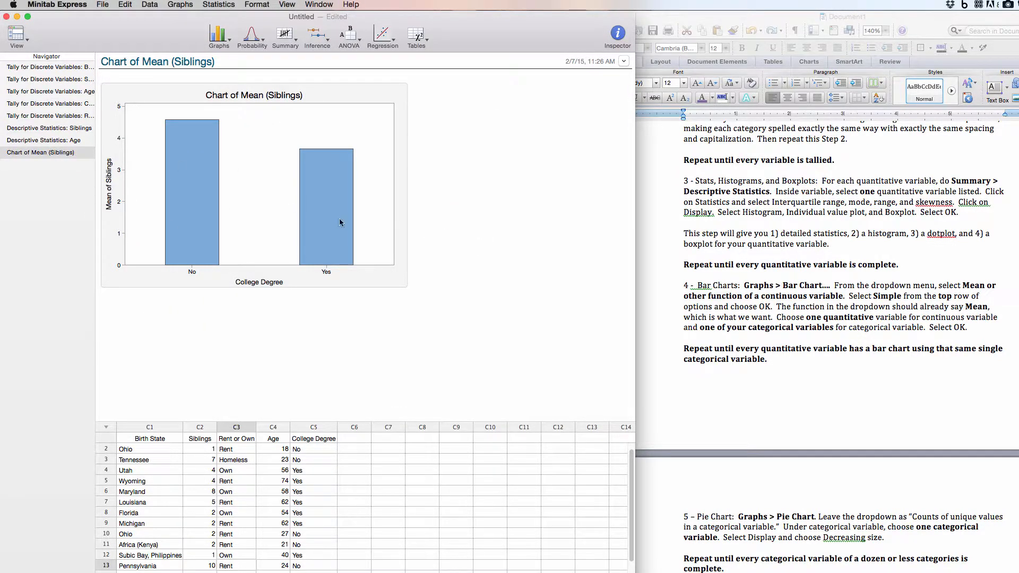
{"action": "mouse_move", "coordinate": [342, 221]}
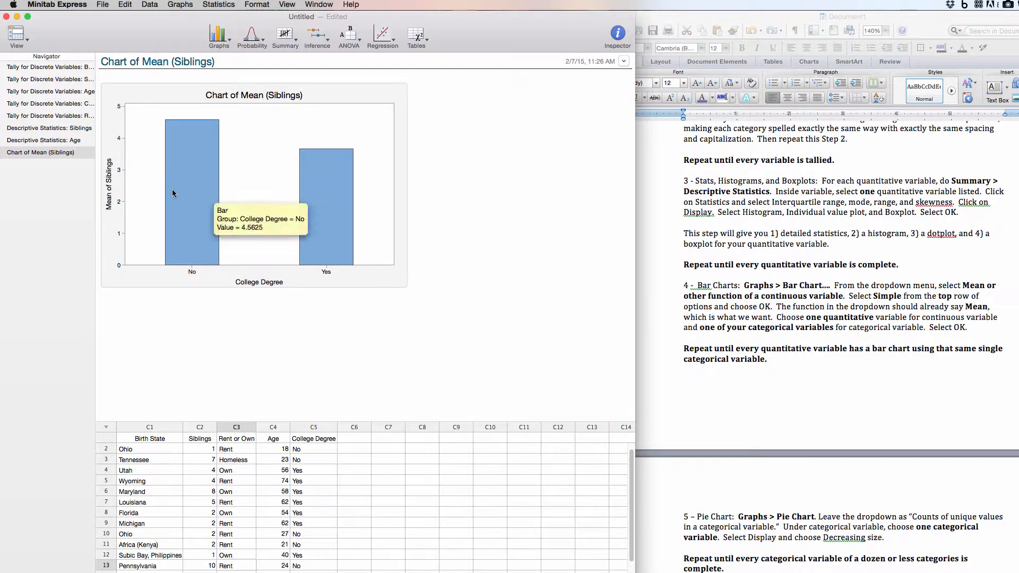
Step: Create a simple single-Y bar chart of the mean of Age by College Degree, and review both mean charts
{"action": "left_click", "coordinate": [215, 36]}
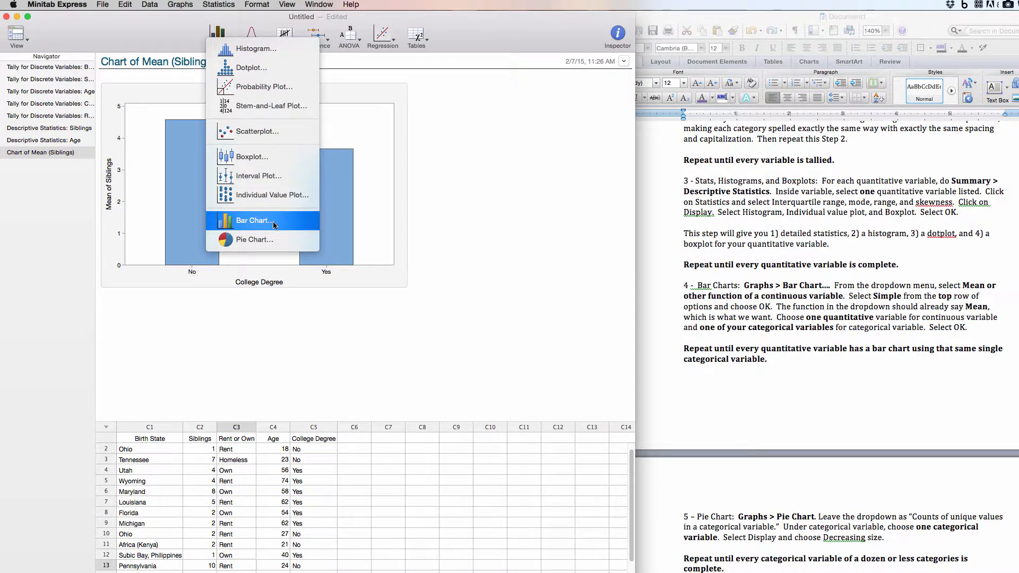
{"action": "left_click", "coordinate": [254, 221]}
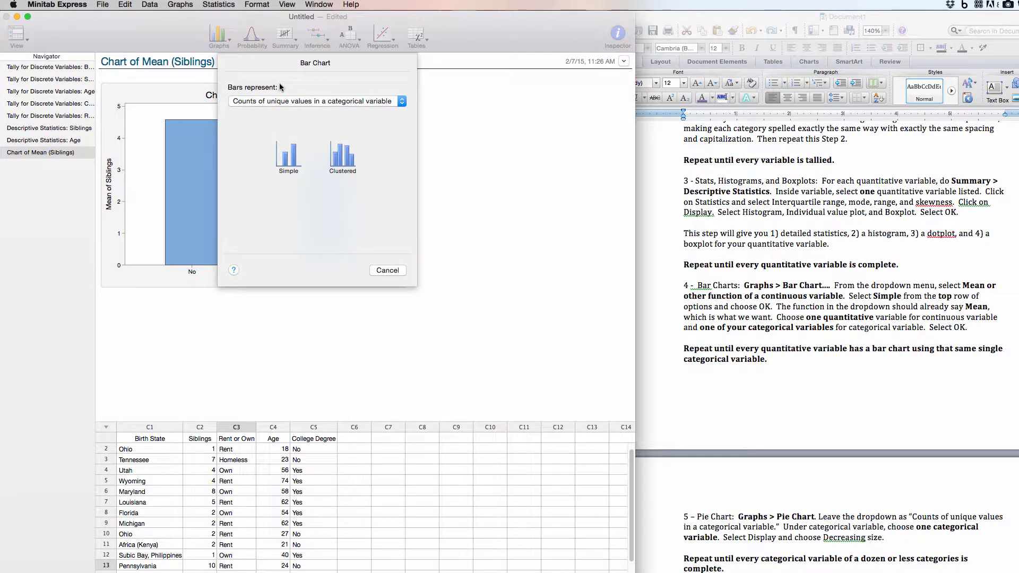
{"action": "left_click", "coordinate": [280, 101]}
{"action": "left_click", "coordinate": [280, 111]}
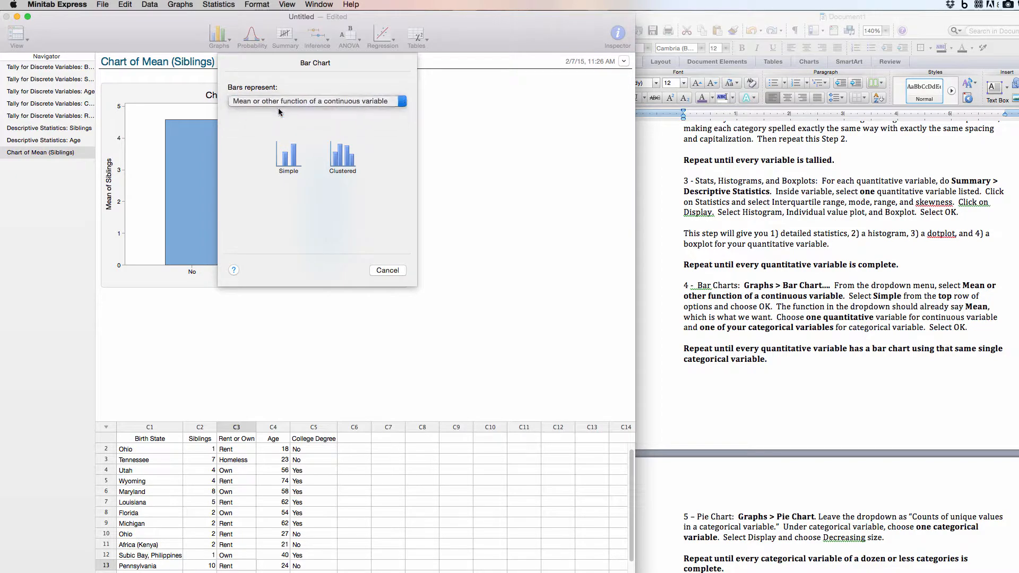
{"action": "left_click", "coordinate": [291, 161]}
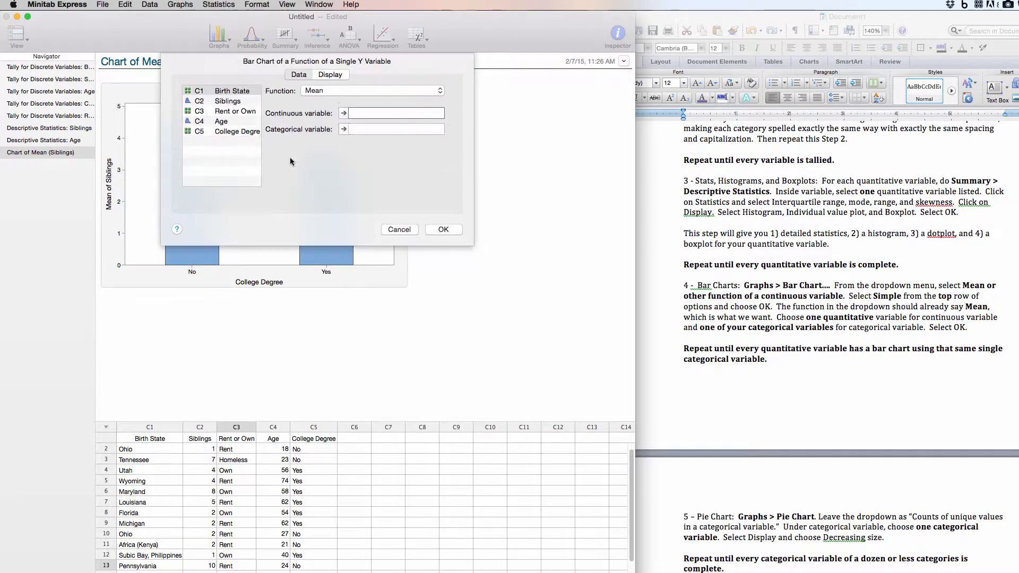
{"action": "left_click", "coordinate": [217, 121]}
{"action": "double_click", "coordinate": [215, 123]}
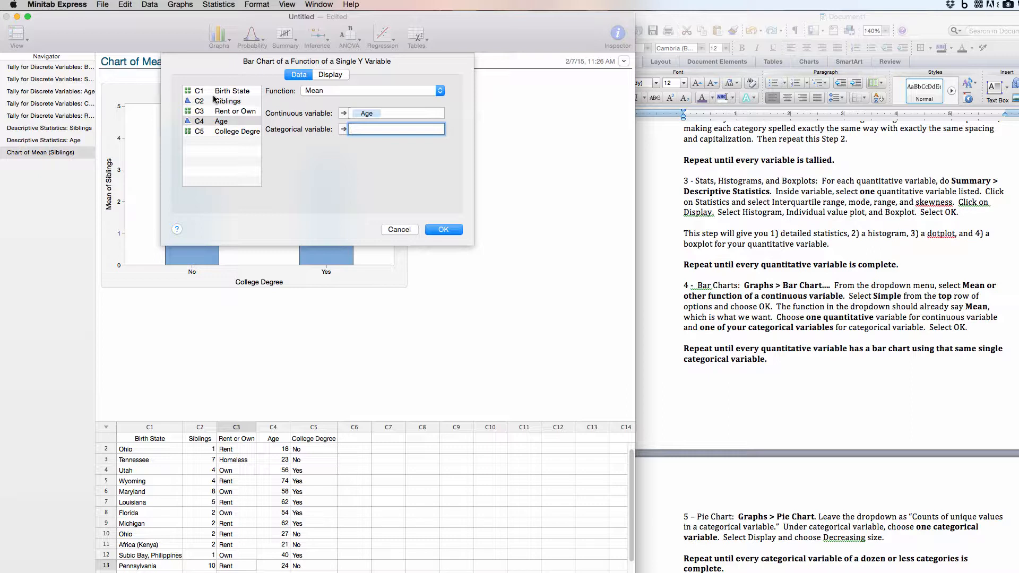
{"action": "double_click", "coordinate": [227, 133]}
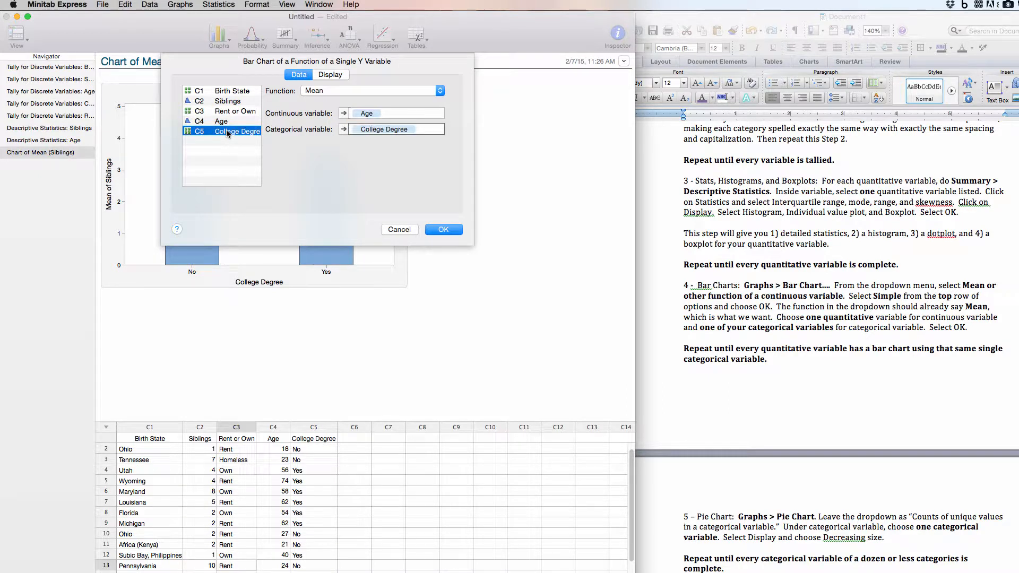
{"action": "left_click", "coordinate": [442, 229]}
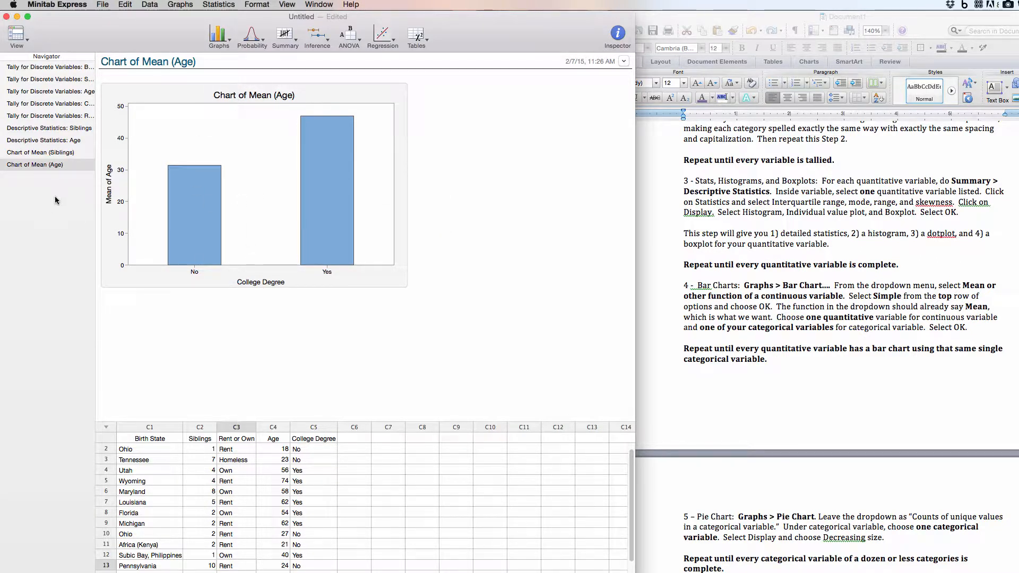
{"action": "left_click", "coordinate": [54, 153]}
{"action": "left_click", "coordinate": [49, 164]}
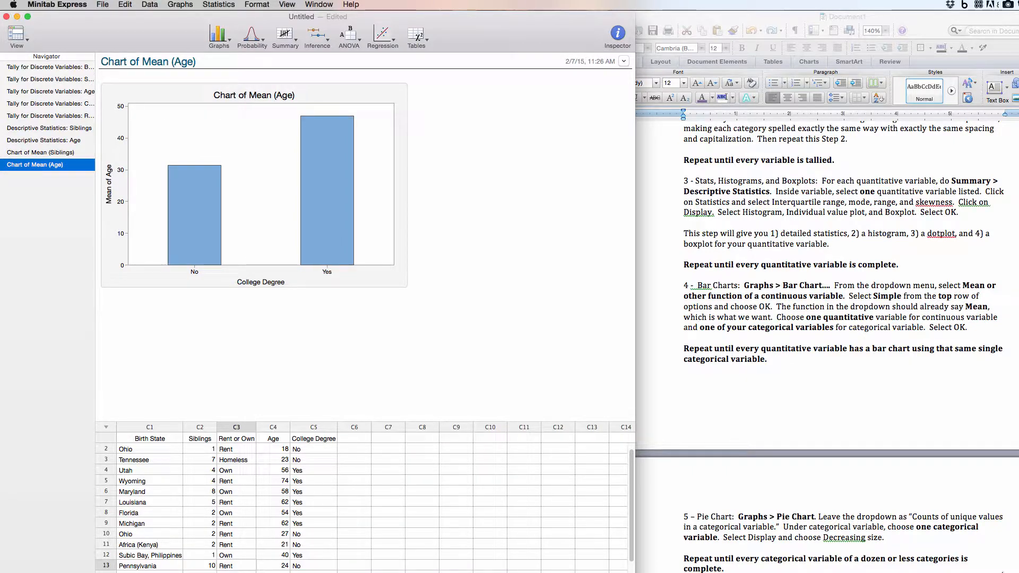
Step: Read the pie chart instructions in the Word document and start a pie chart of counts of unique values in a categorical variable
{"action": "scroll", "coordinate": [778, 476], "scroll_direction": "down", "scroll_amount": 10}
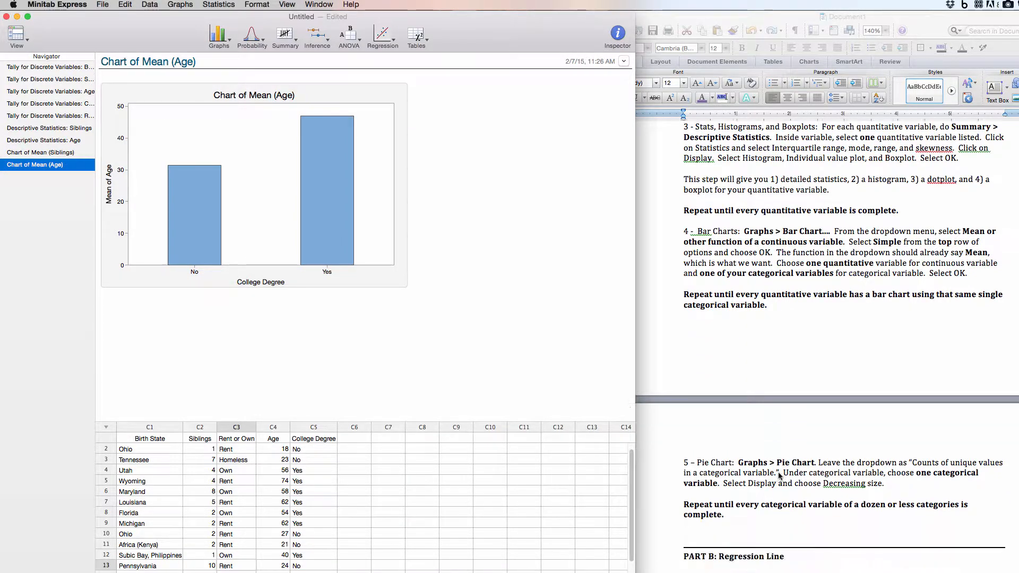
{"action": "scroll", "coordinate": [779, 476], "scroll_direction": "down", "scroll_amount": 3}
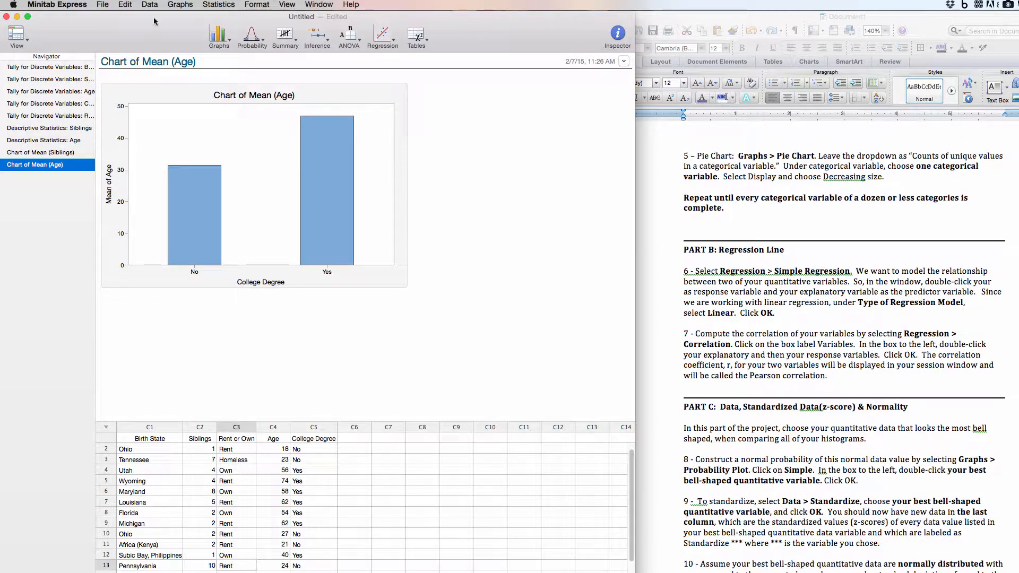
{"action": "left_click", "coordinate": [218, 34]}
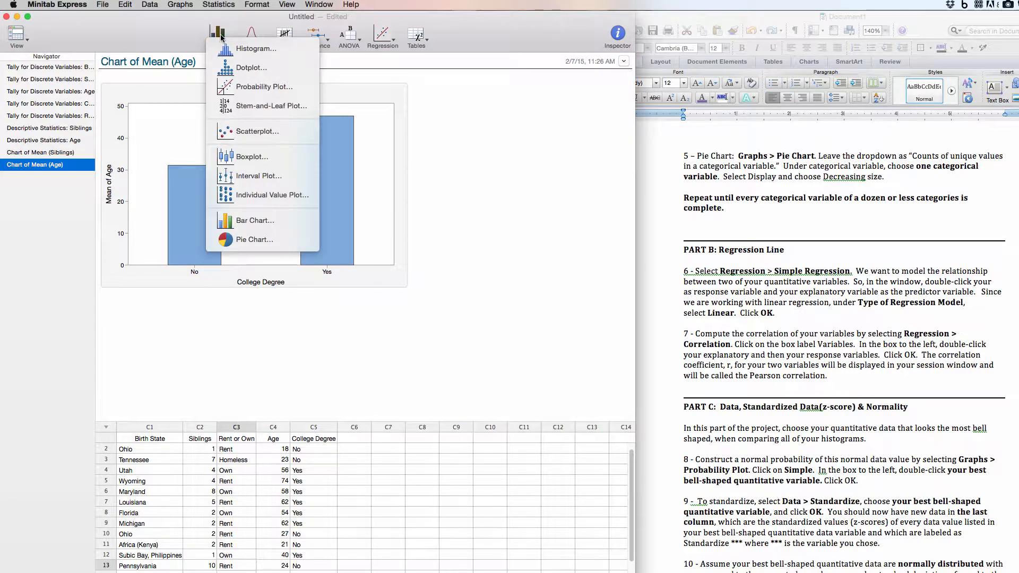
{"action": "left_click", "coordinate": [288, 245]}
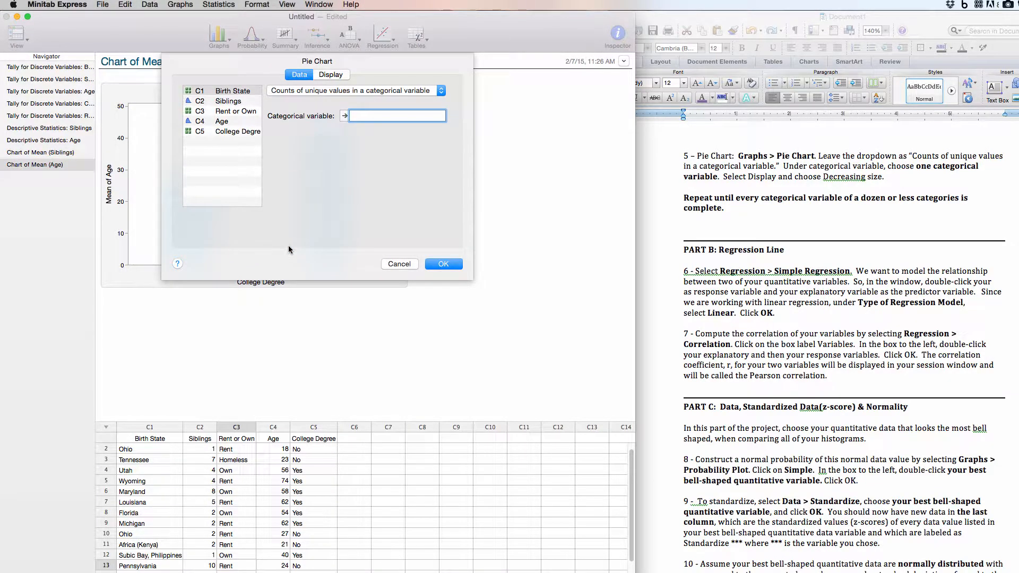
{"action": "left_click", "coordinate": [210, 92]}
{"action": "double_click", "coordinate": [210, 92]}
{"action": "key", "text": "BackSpace"}
Step: Generate the pie chart for the categorical variable Rent or Own, with slices ordered by decreasing size
{"action": "double_click", "coordinate": [232, 113]}
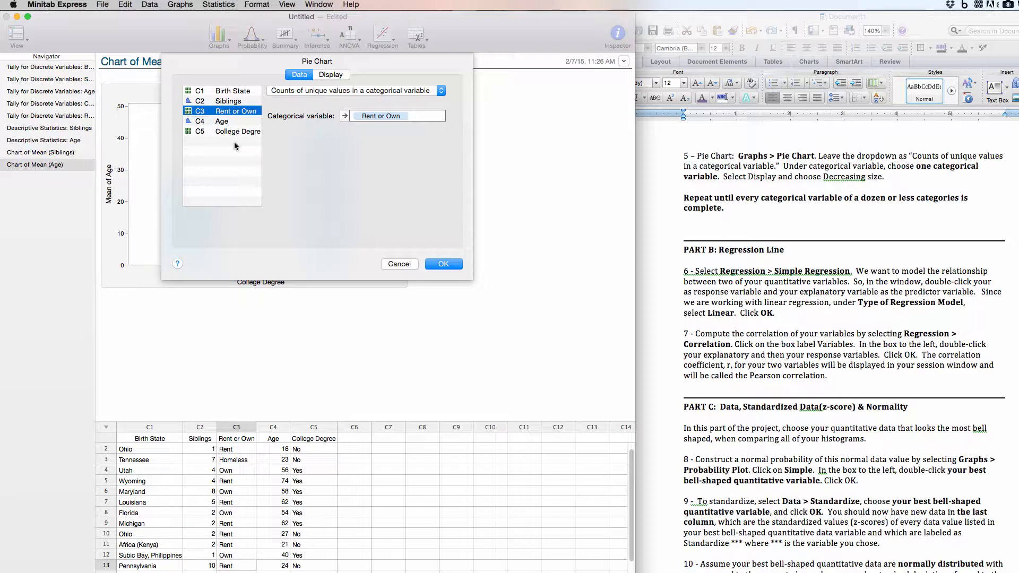
{"action": "left_click", "coordinate": [338, 75]}
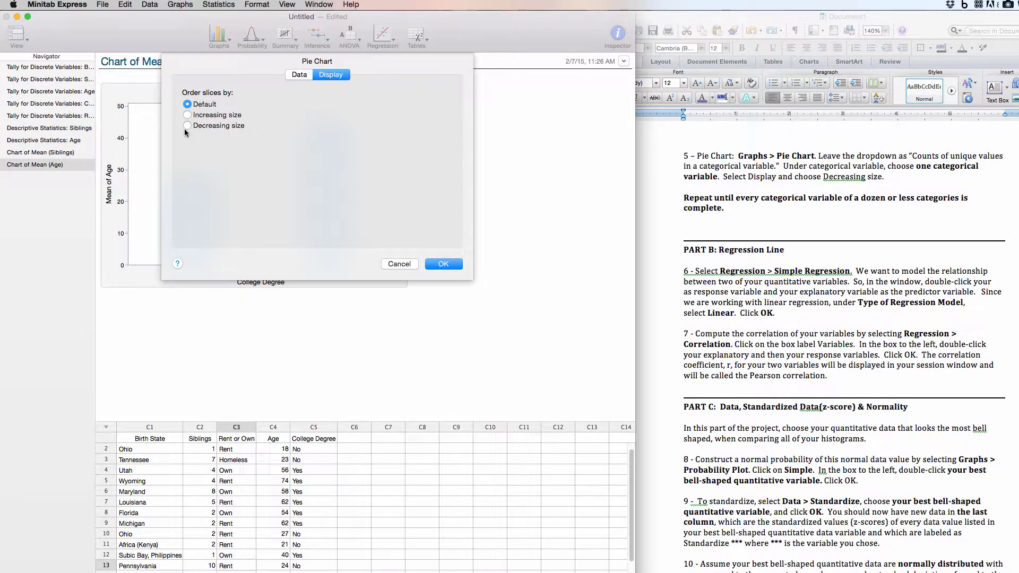
{"action": "left_click", "coordinate": [443, 264]}
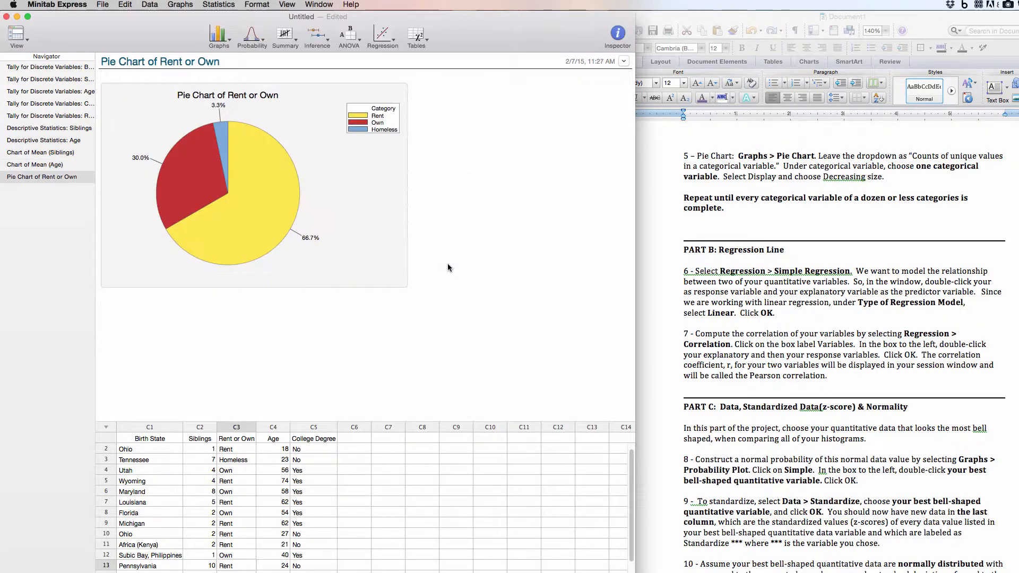
Step: Create a pie chart of counts of unique values for College Degree, with slices ordered by decreasing size
{"action": "left_click", "coordinate": [219, 37]}
{"action": "left_click", "coordinate": [270, 240]}
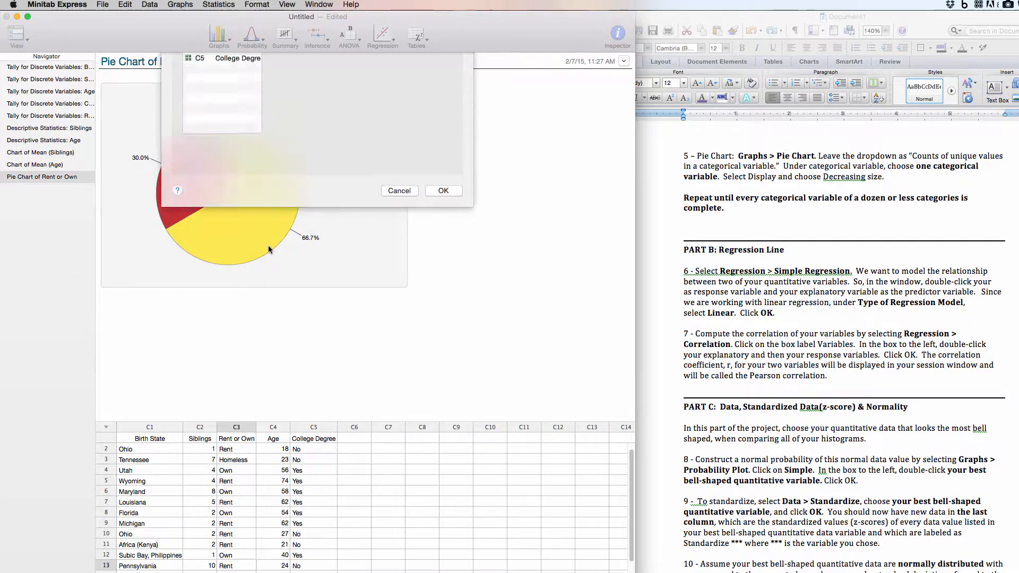
{"action": "double_click", "coordinate": [214, 134]}
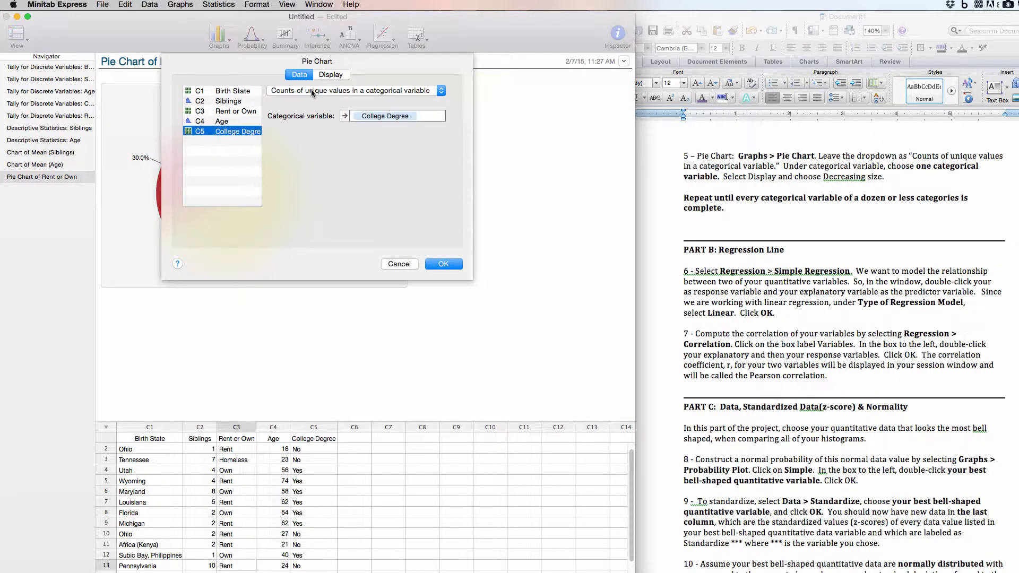
{"action": "left_click", "coordinate": [331, 75]}
{"action": "left_click", "coordinate": [189, 126]}
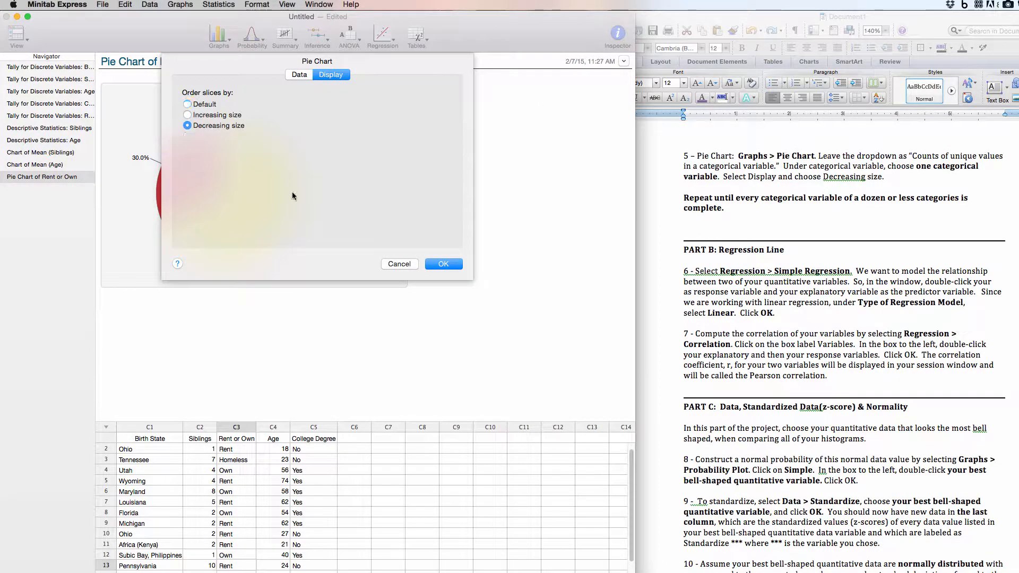
{"action": "left_click", "coordinate": [445, 265]}
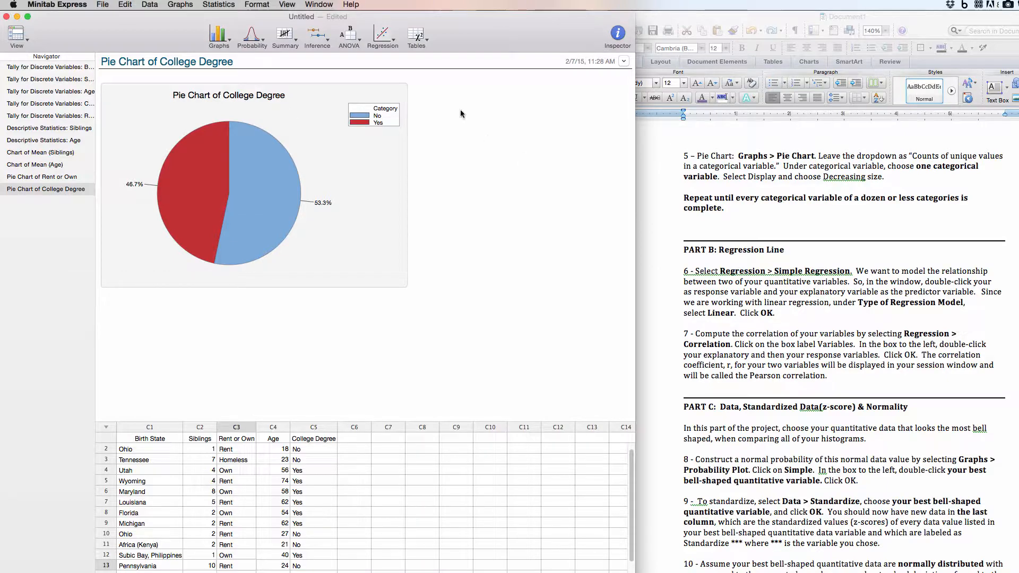
Step: Run a simple linear regression with Siblings as the response variable and Age as the predictor
{"action": "left_click", "coordinate": [383, 35]}
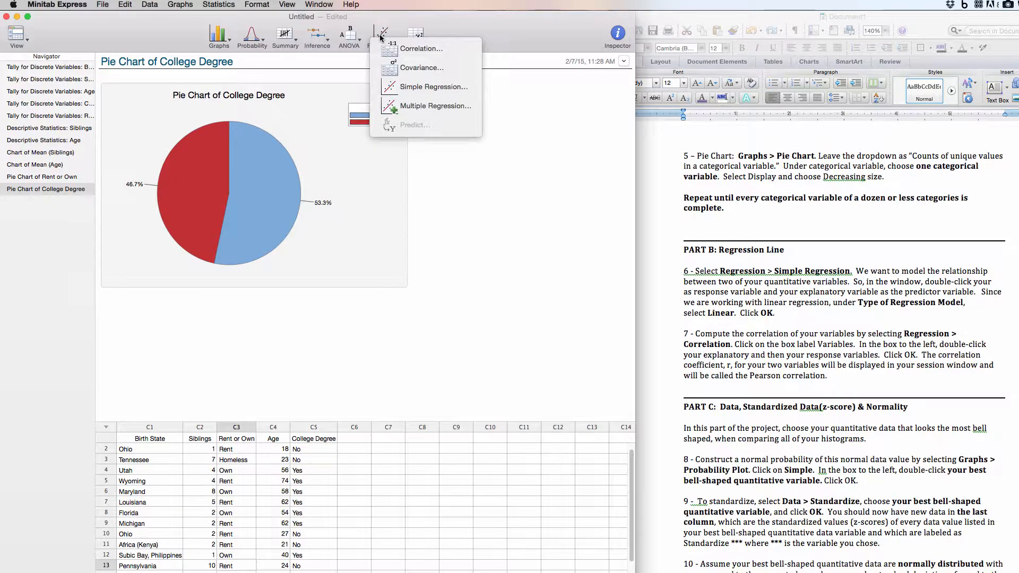
{"action": "left_click", "coordinate": [420, 87]}
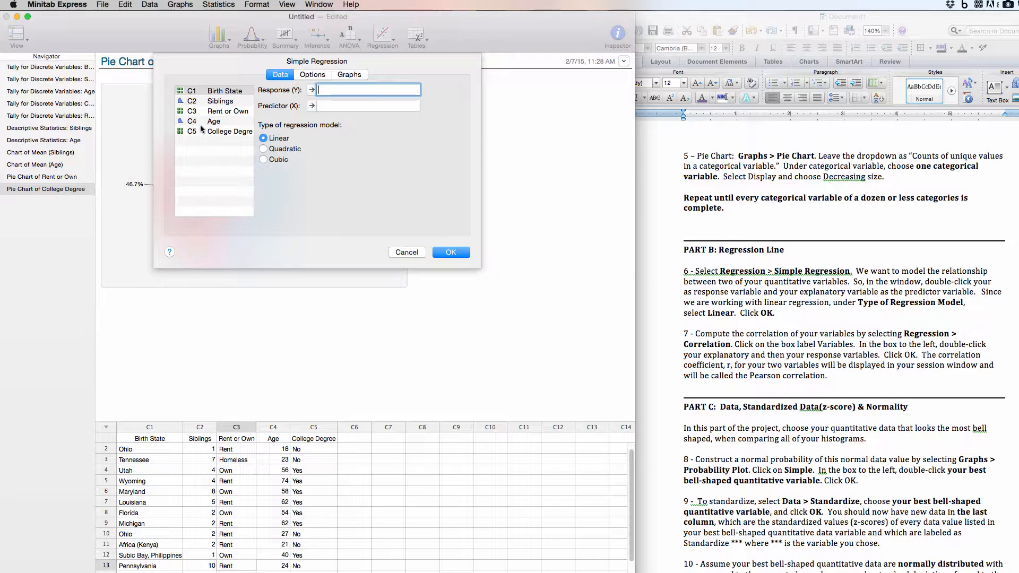
{"action": "left_click", "coordinate": [318, 104]}
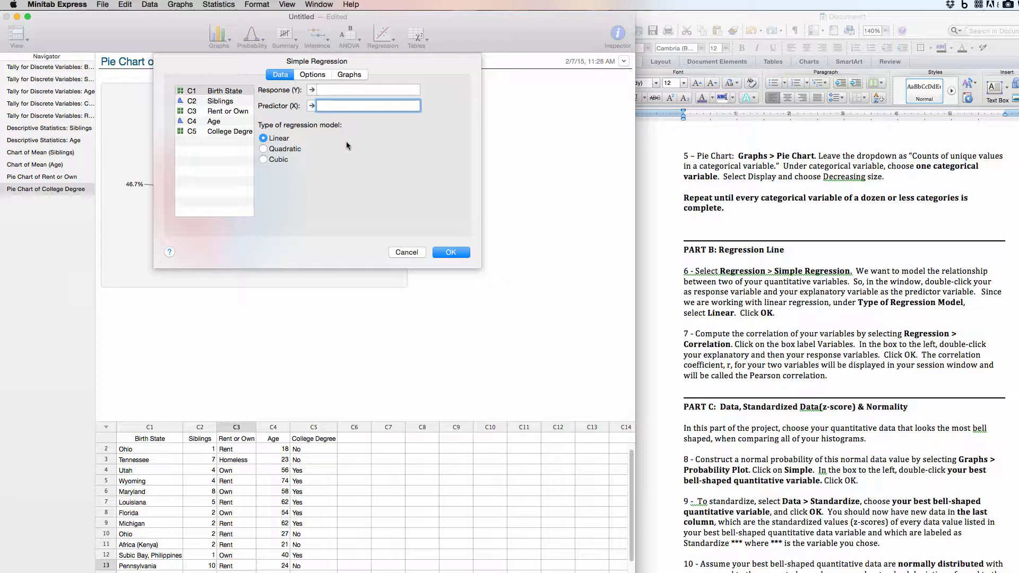
{"action": "double_click", "coordinate": [219, 122]}
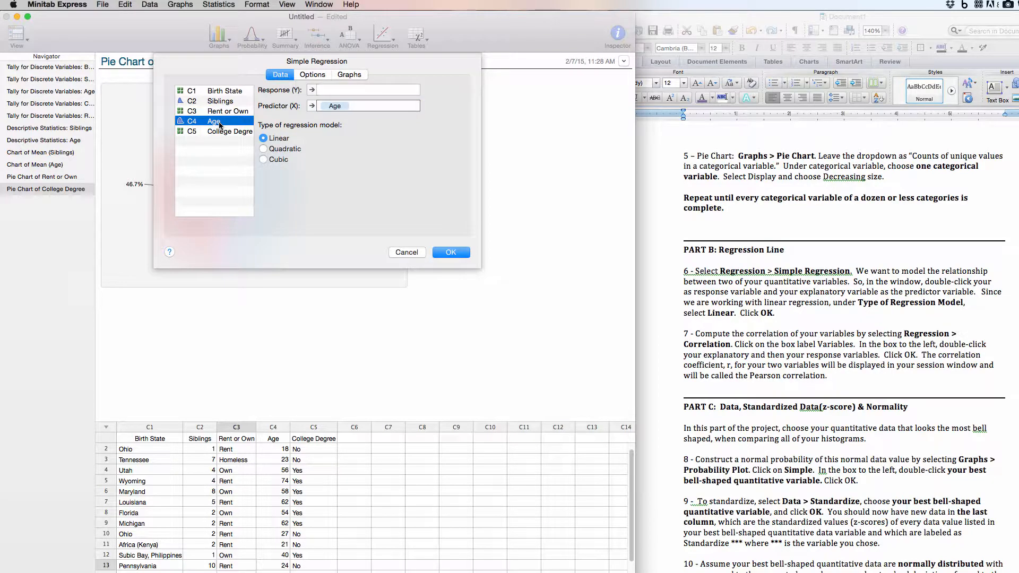
{"action": "left_click", "coordinate": [331, 90]}
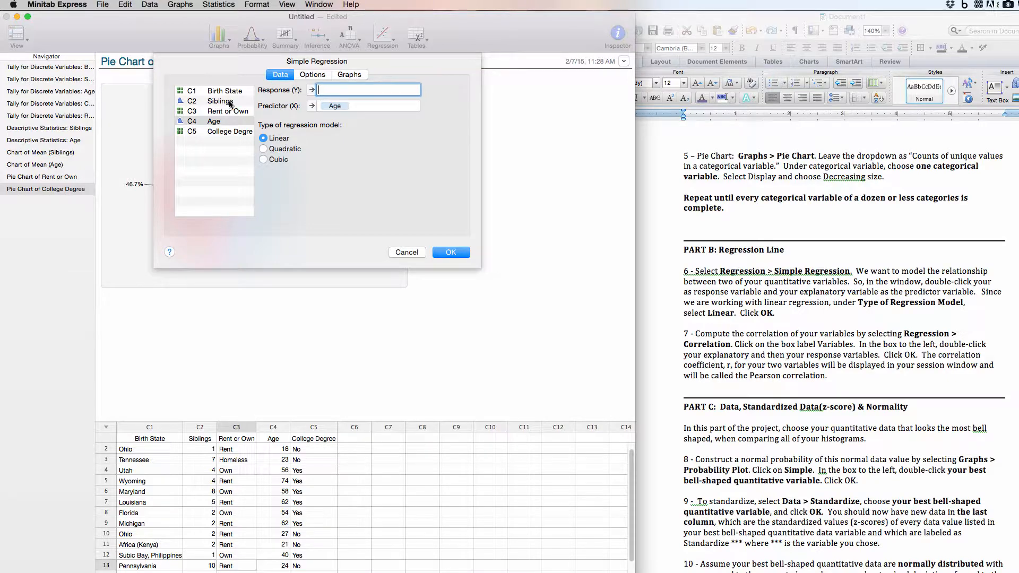
{"action": "double_click", "coordinate": [231, 102]}
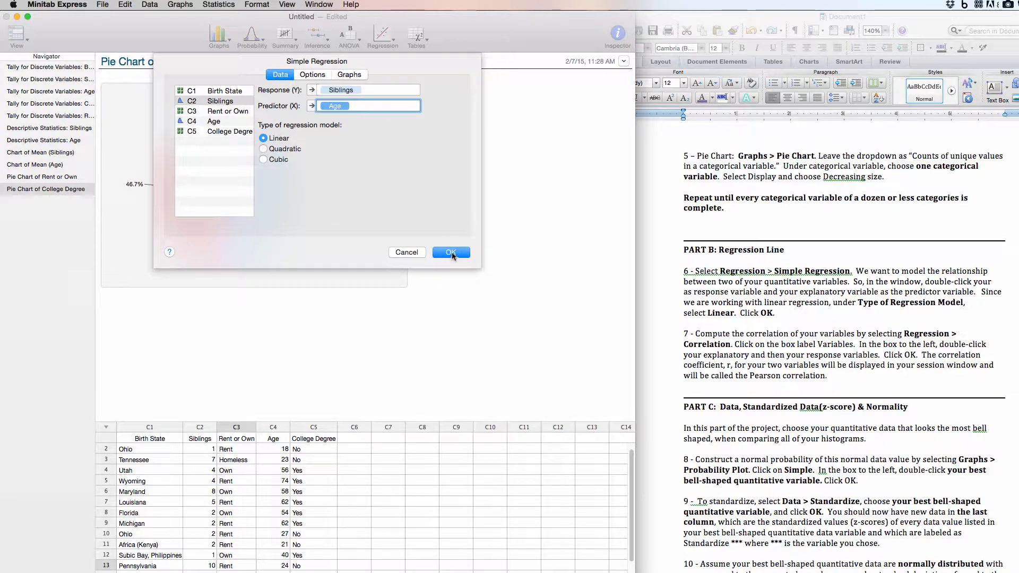
{"action": "left_click", "coordinate": [451, 253]}
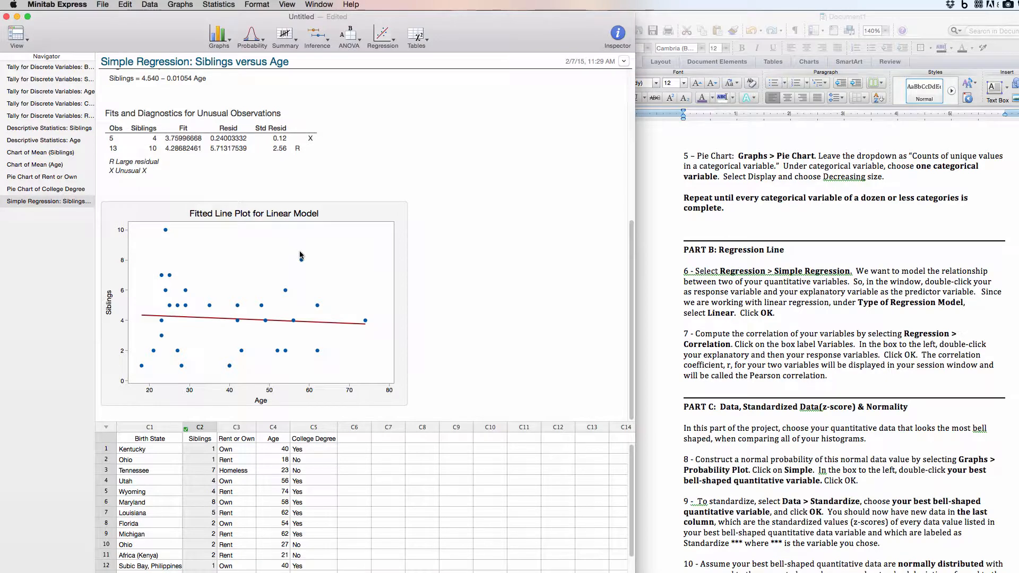
Step: Examine the regression output for Siblings versus Age, including the model summary, coefficients, regression equation and fitted line plot
{"action": "scroll", "coordinate": [300, 256], "scroll_direction": "up", "scroll_amount": 5}
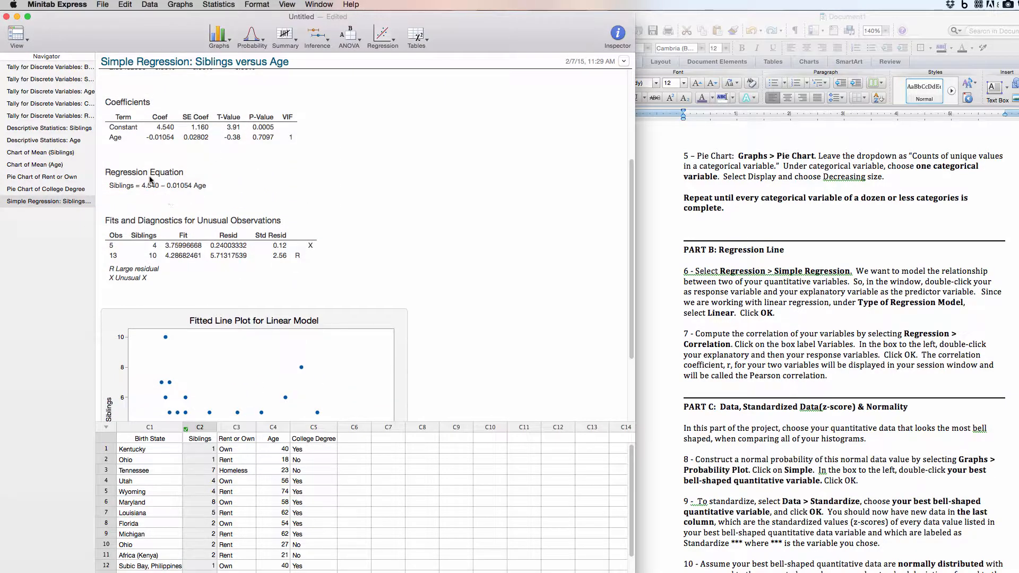
{"action": "scroll", "coordinate": [160, 181], "scroll_direction": "up", "scroll_amount": 3}
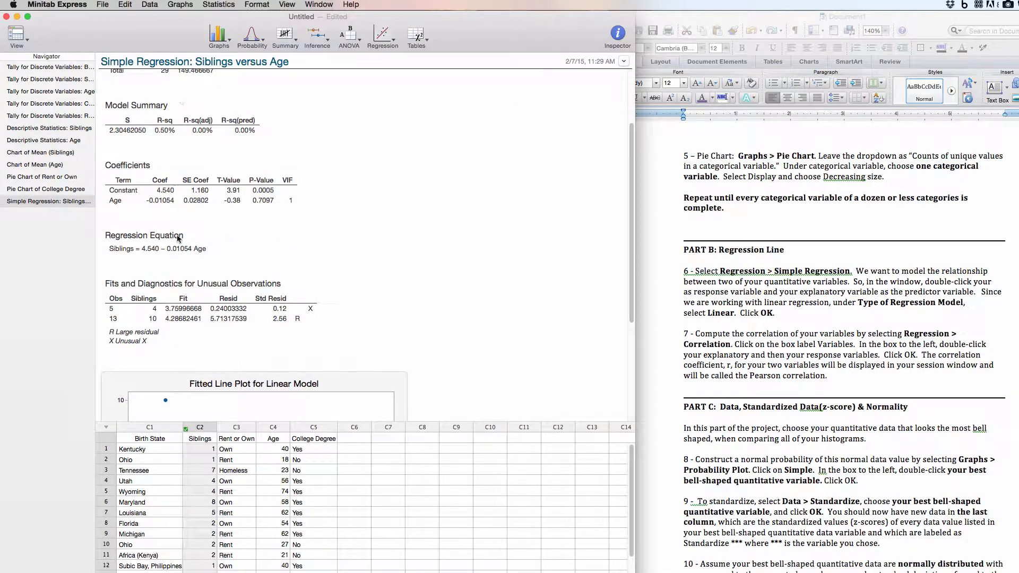
{"action": "scroll", "coordinate": [218, 183], "scroll_direction": "up", "scroll_amount": 1}
{"action": "scroll", "coordinate": [219, 182], "scroll_direction": "up", "scroll_amount": 4}
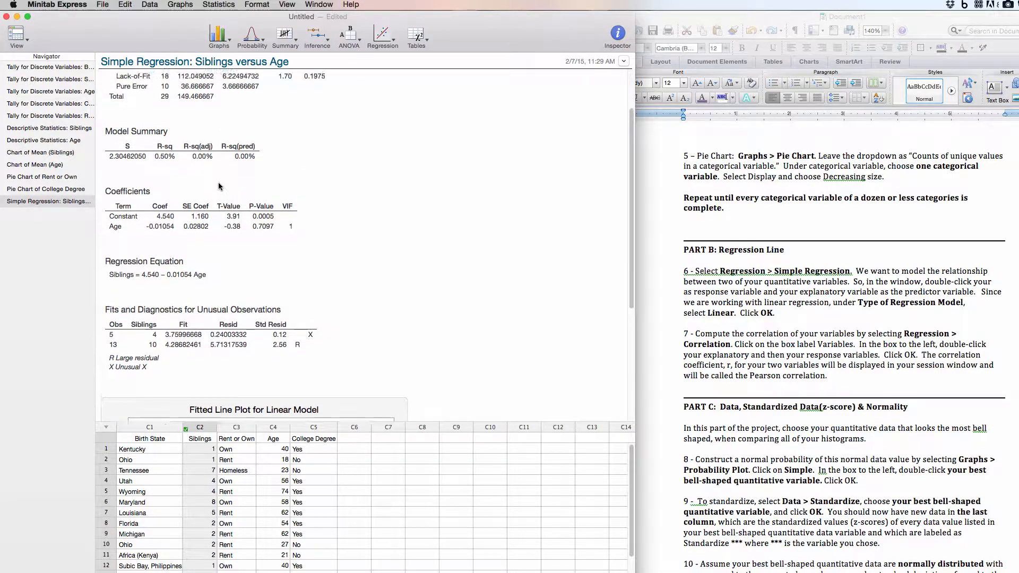
{"action": "scroll", "coordinate": [218, 182], "scroll_direction": "down", "scroll_amount": 10}
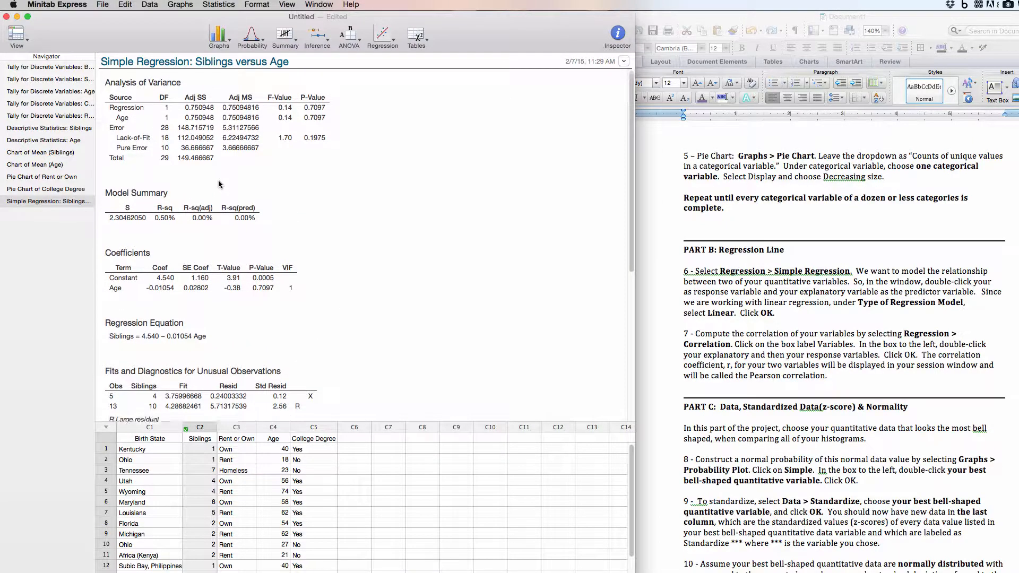
{"action": "scroll", "coordinate": [218, 183], "scroll_direction": "down", "scroll_amount": 2}
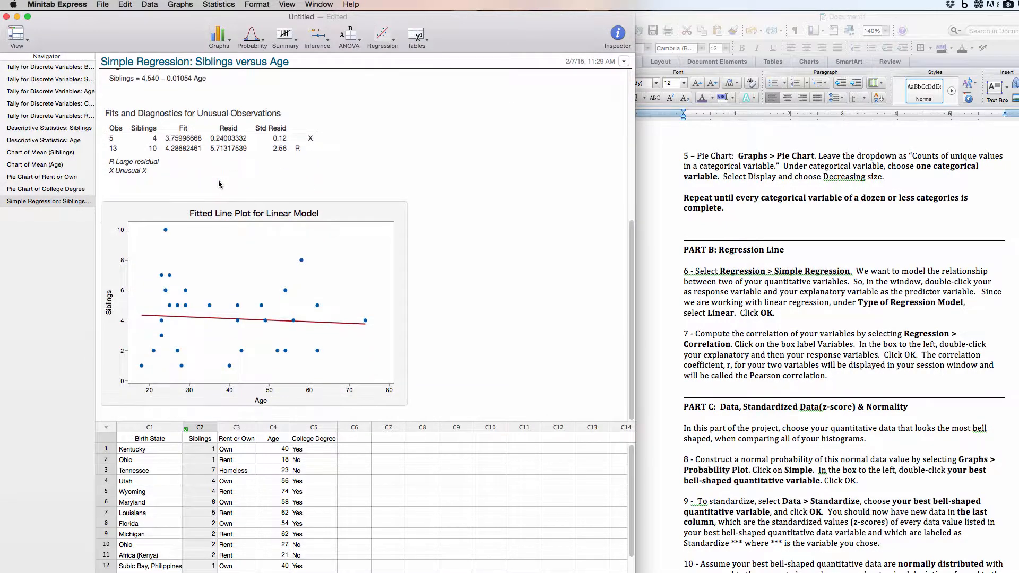
{"action": "scroll", "coordinate": [218, 182], "scroll_direction": "up", "scroll_amount": 11}
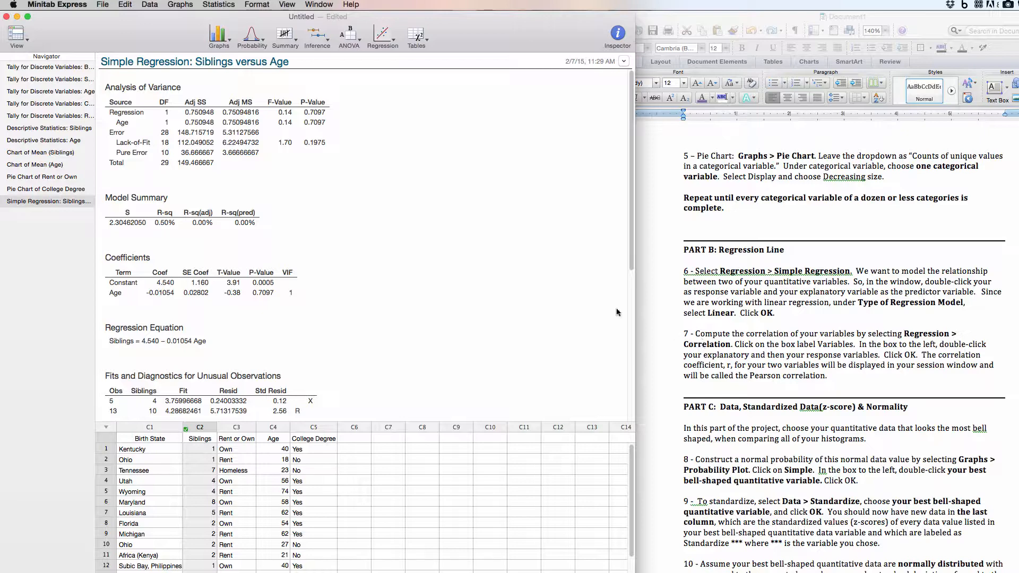
Step: Compute the Pearson correlation between Siblings and Age
{"action": "left_click", "coordinate": [387, 35]}
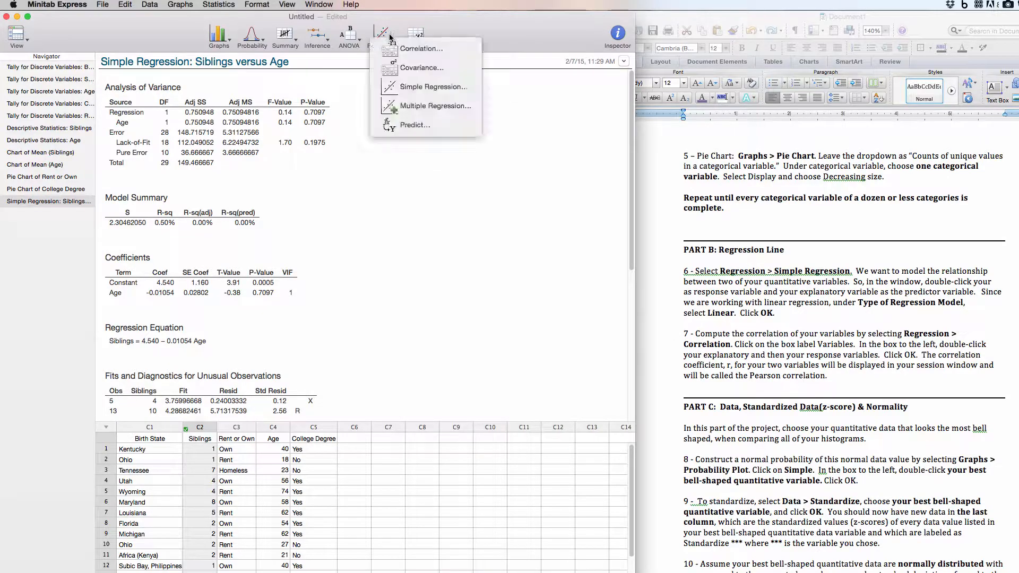
{"action": "left_click", "coordinate": [416, 48]}
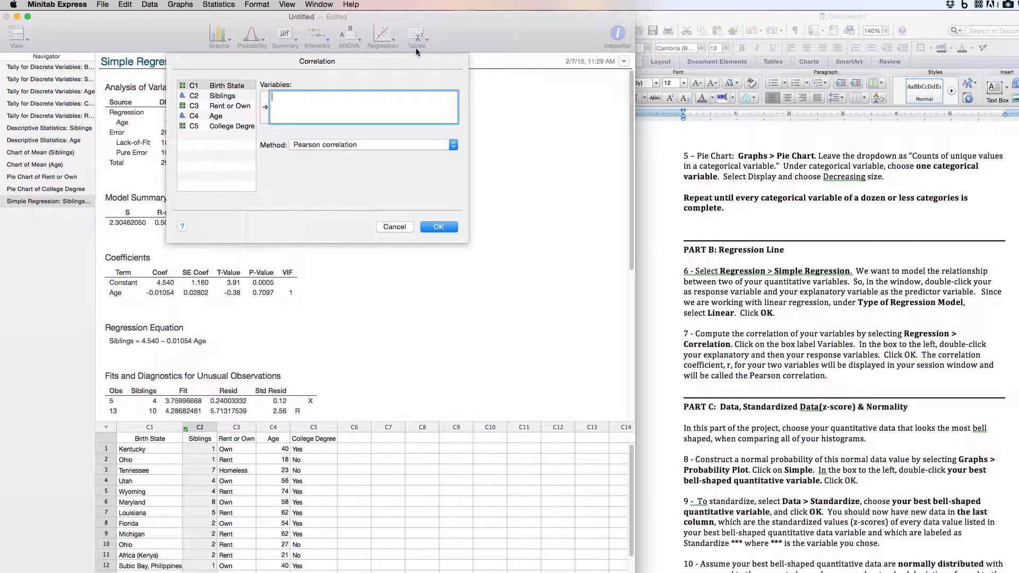
{"action": "left_click", "coordinate": [226, 100]}
{"action": "double_click", "coordinate": [226, 99]}
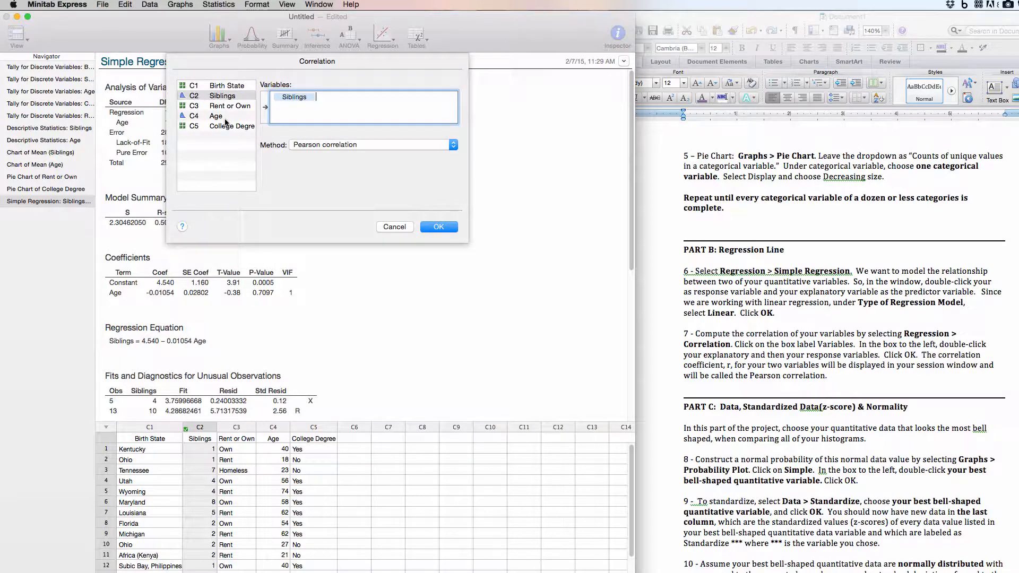
{"action": "double_click", "coordinate": [223, 117]}
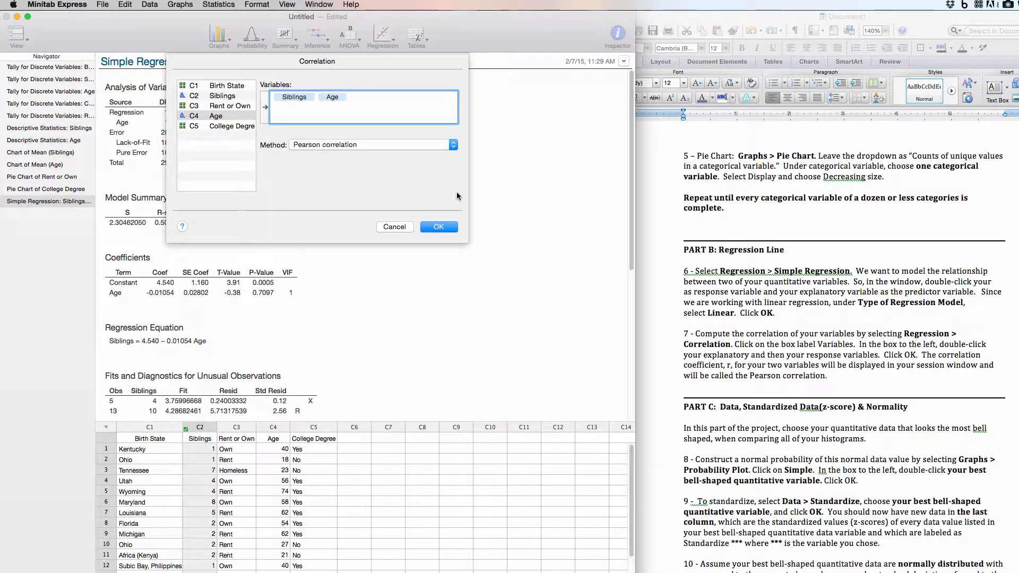
{"action": "left_click", "coordinate": [437, 233]}
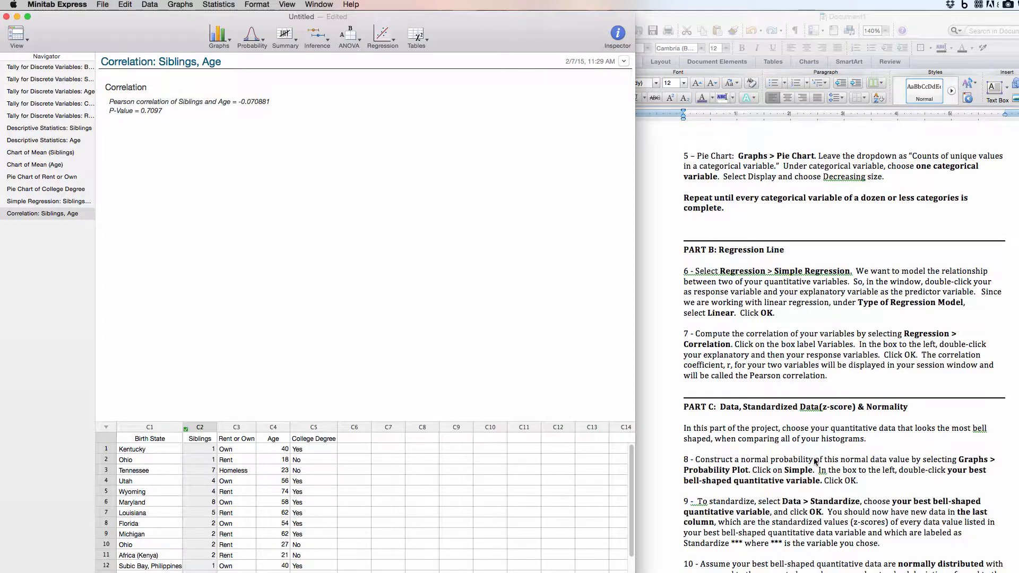
Step: Read the Part C instructions in the Word document and compare the Siblings and Age histograms for the most bell-shaped variable
{"action": "scroll", "coordinate": [816, 462], "scroll_direction": "down", "scroll_amount": 5}
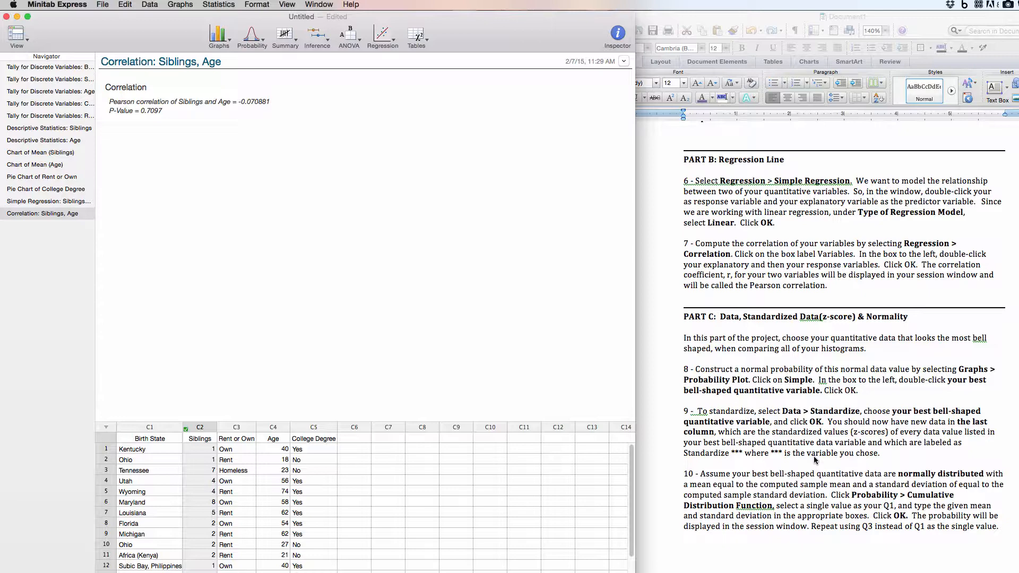
{"action": "left_click", "coordinate": [46, 81]}
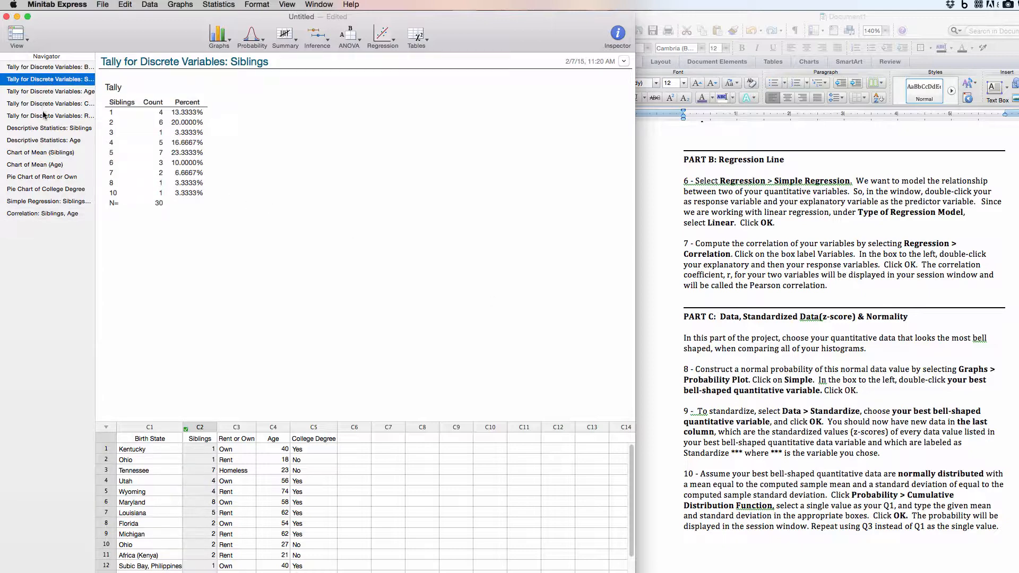
{"action": "left_click", "coordinate": [45, 129]}
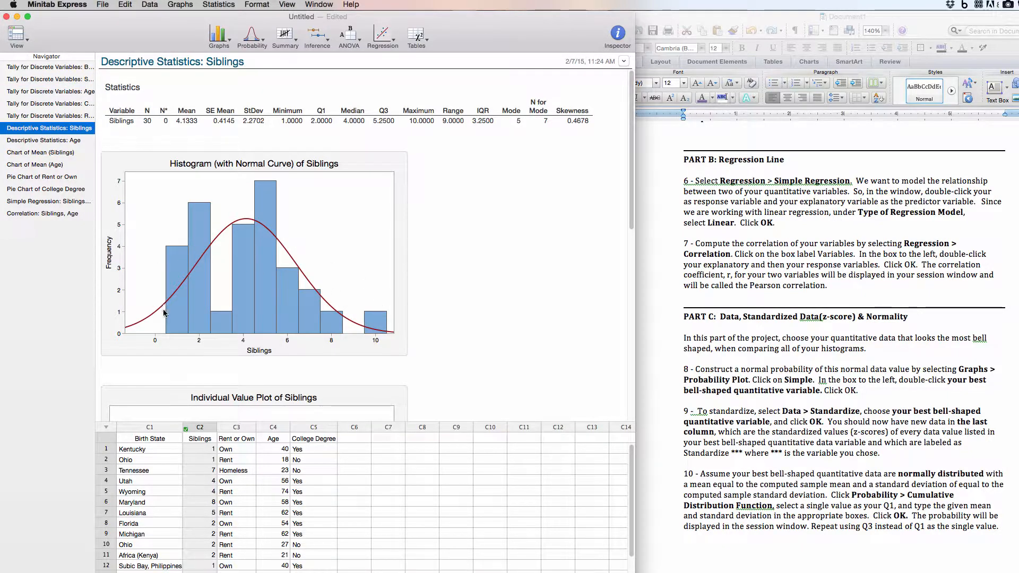
{"action": "left_click", "coordinate": [68, 140]}
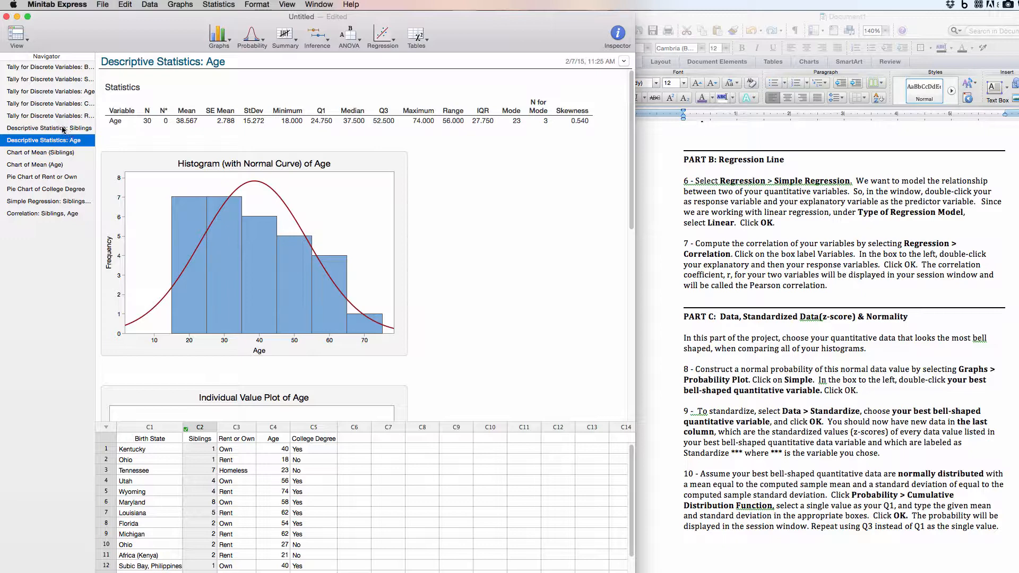
{"action": "left_click", "coordinate": [63, 129]}
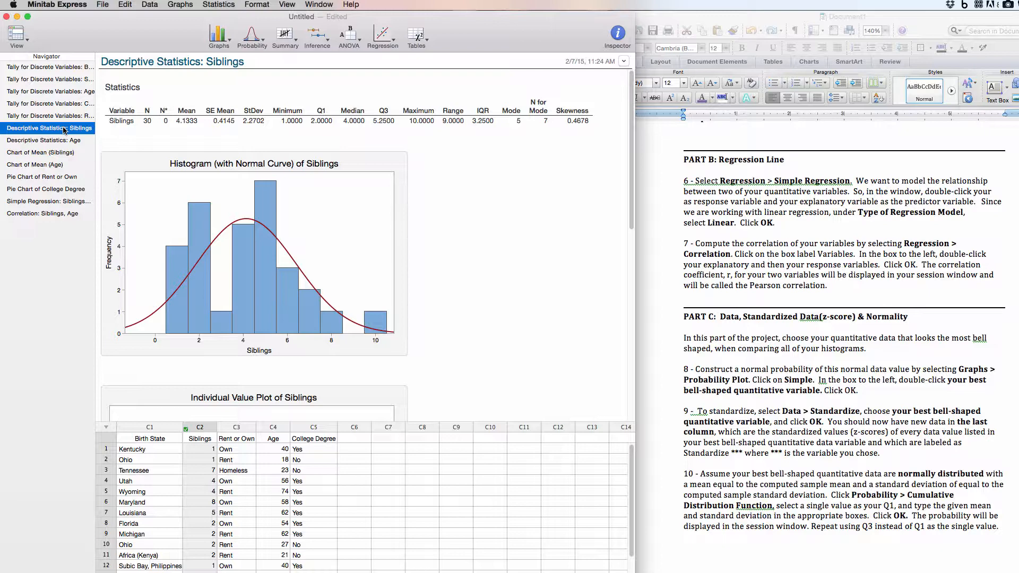
Step: Create a simple normal probability plot of Siblings, and review the plot and its Anderson-Darling test
{"action": "left_click", "coordinate": [223, 35]}
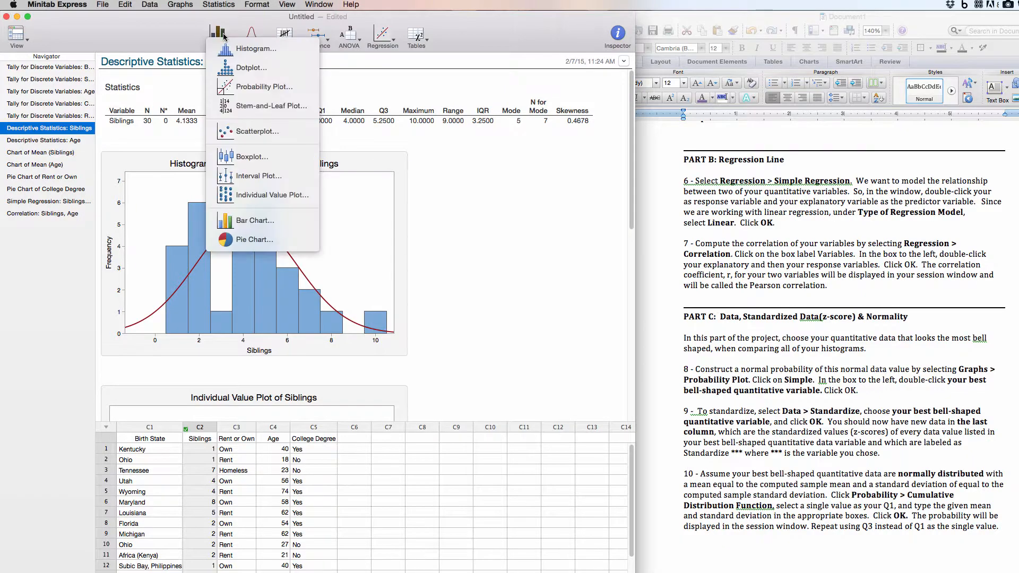
{"action": "left_click", "coordinate": [242, 93]}
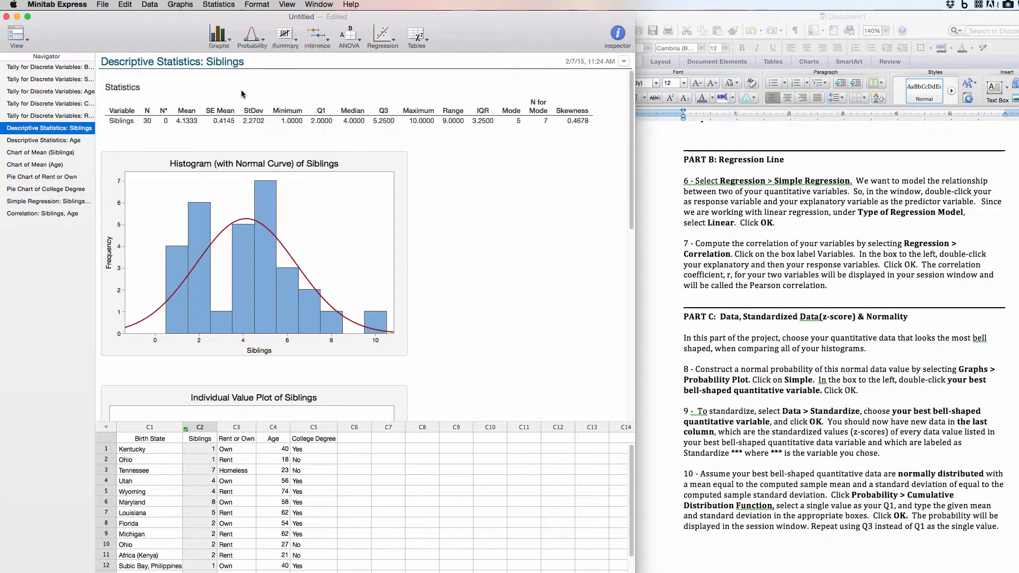
{"action": "left_click", "coordinate": [300, 94]}
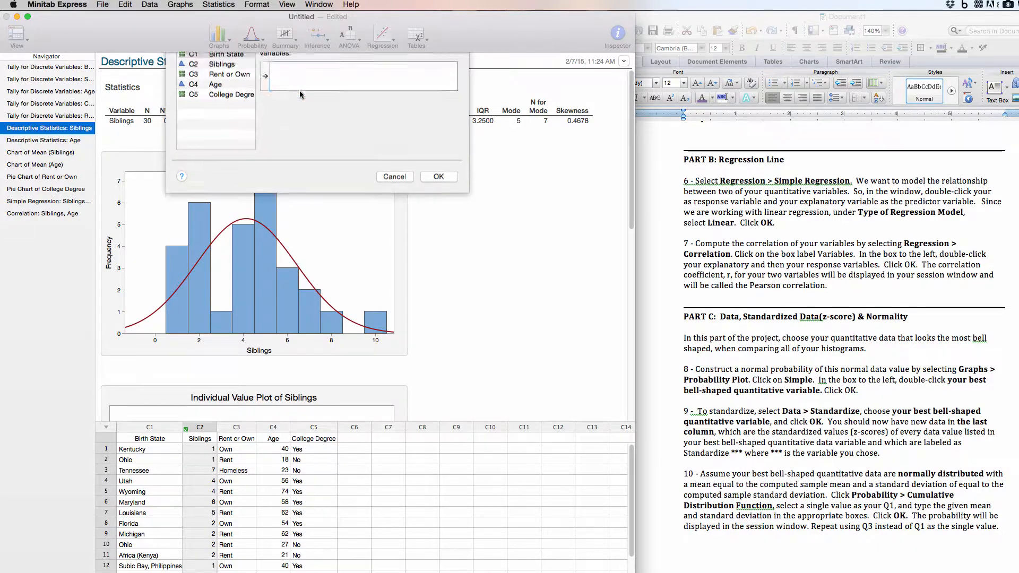
{"action": "left_click", "coordinate": [220, 97]}
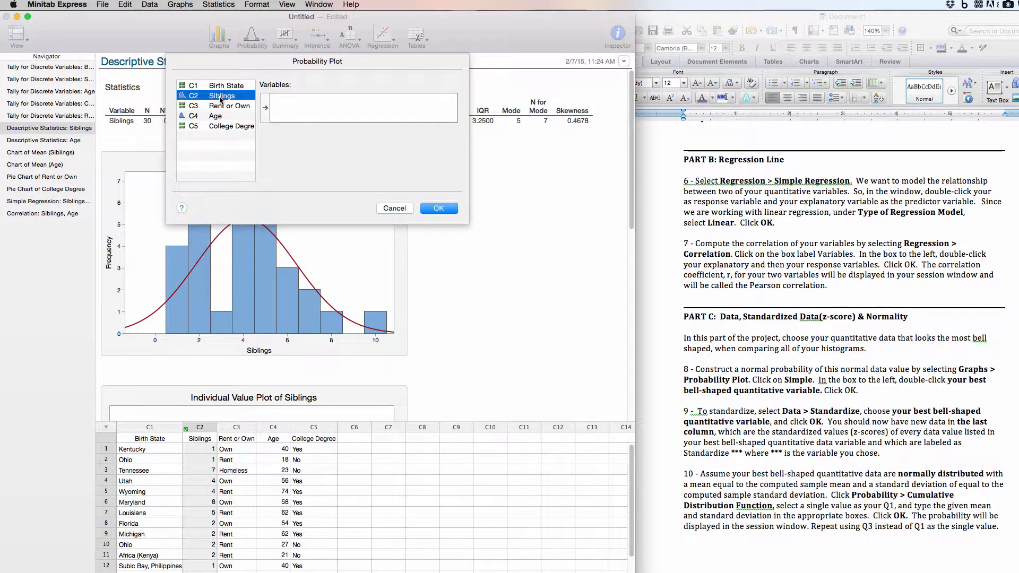
{"action": "double_click", "coordinate": [220, 97]}
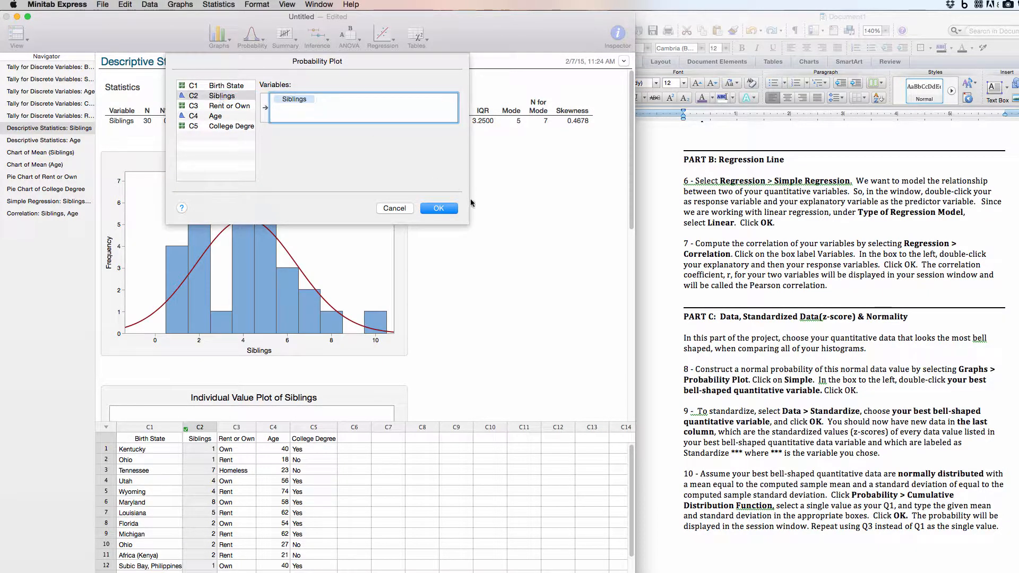
{"action": "left_click", "coordinate": [438, 209]}
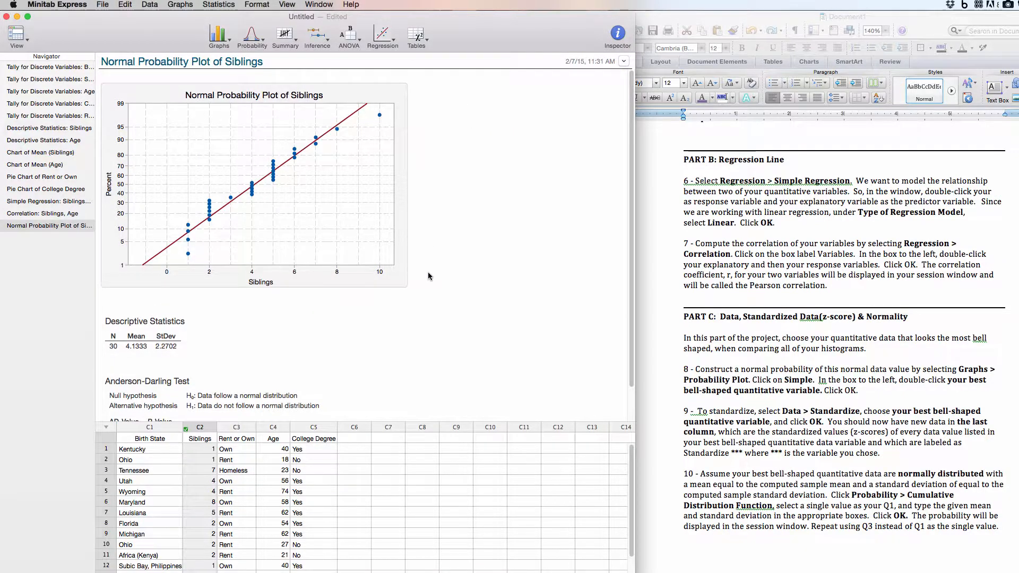
{"action": "scroll", "coordinate": [428, 272], "scroll_direction": "down", "scroll_amount": 1}
{"action": "scroll", "coordinate": [354, 375], "scroll_direction": "down", "scroll_amount": 2}
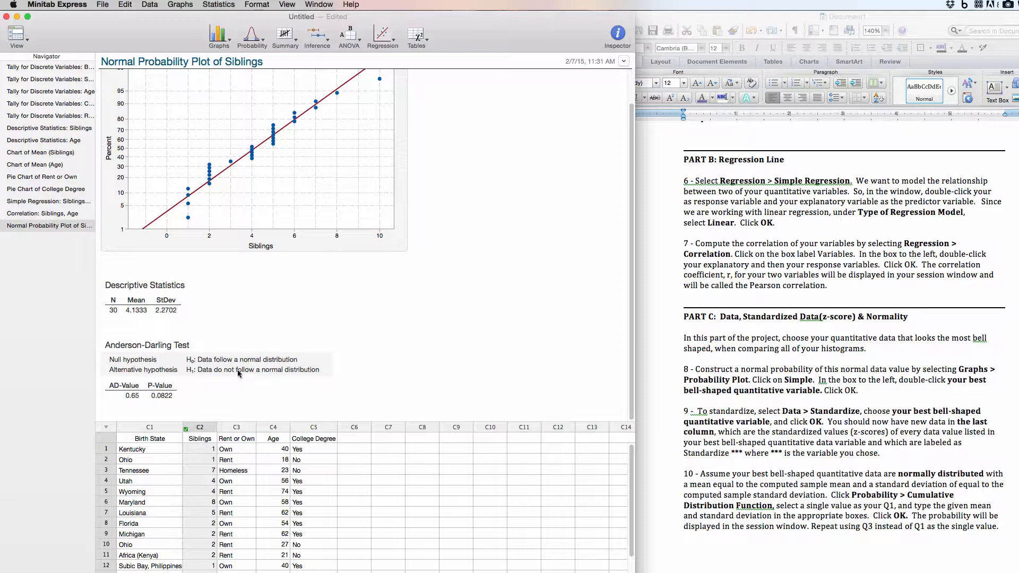
{"action": "scroll", "coordinate": [250, 368], "scroll_direction": "up", "scroll_amount": 1}
{"action": "scroll", "coordinate": [174, 195], "scroll_direction": "up", "scroll_amount": 2}
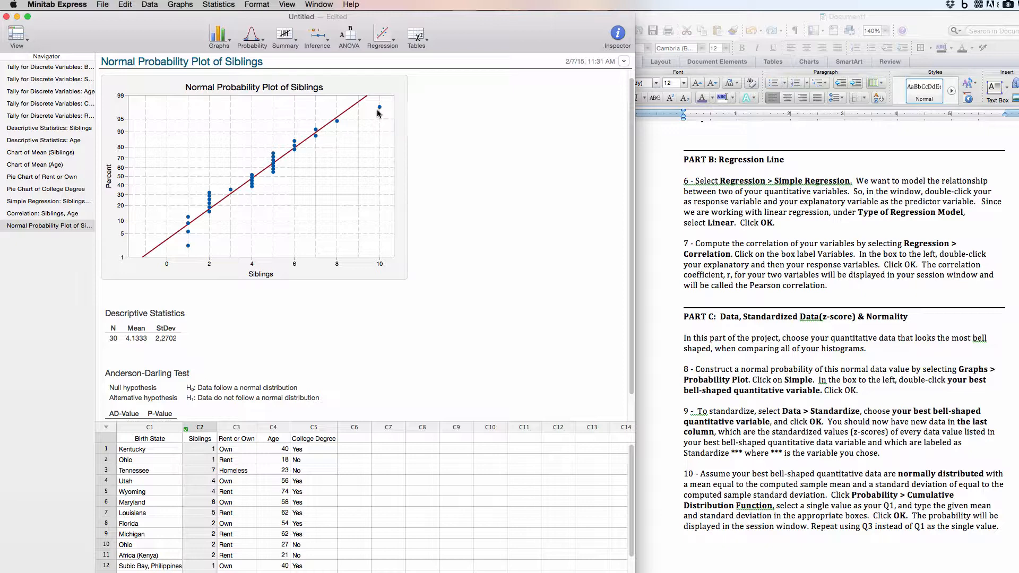
Step: Check points on the probability plot, then standardize the Siblings column by subtracting the mean and dividing by the standard deviation, and review the z-scores
{"action": "mouse_move", "coordinate": [380, 110]}
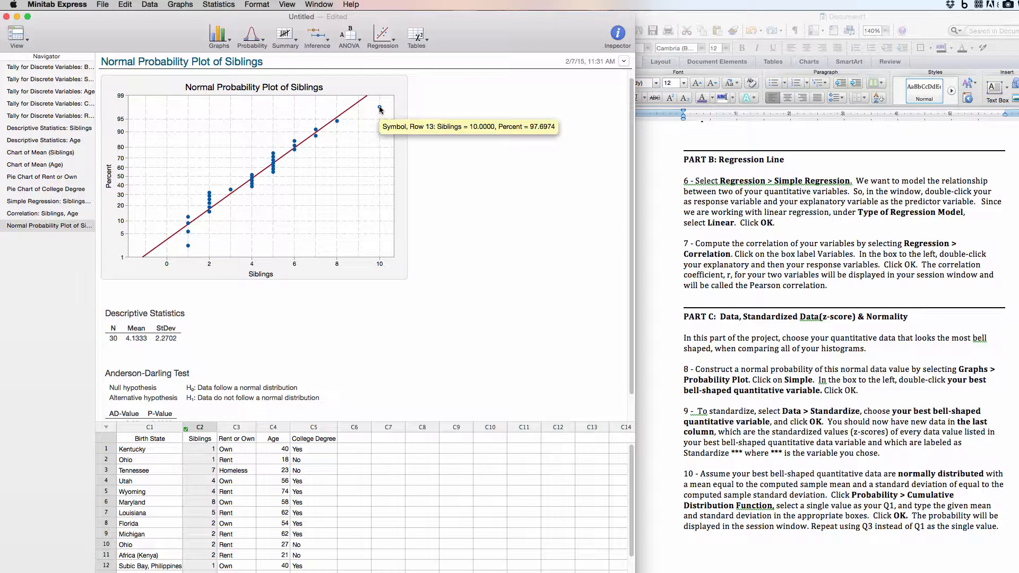
{"action": "mouse_move", "coordinate": [189, 249]}
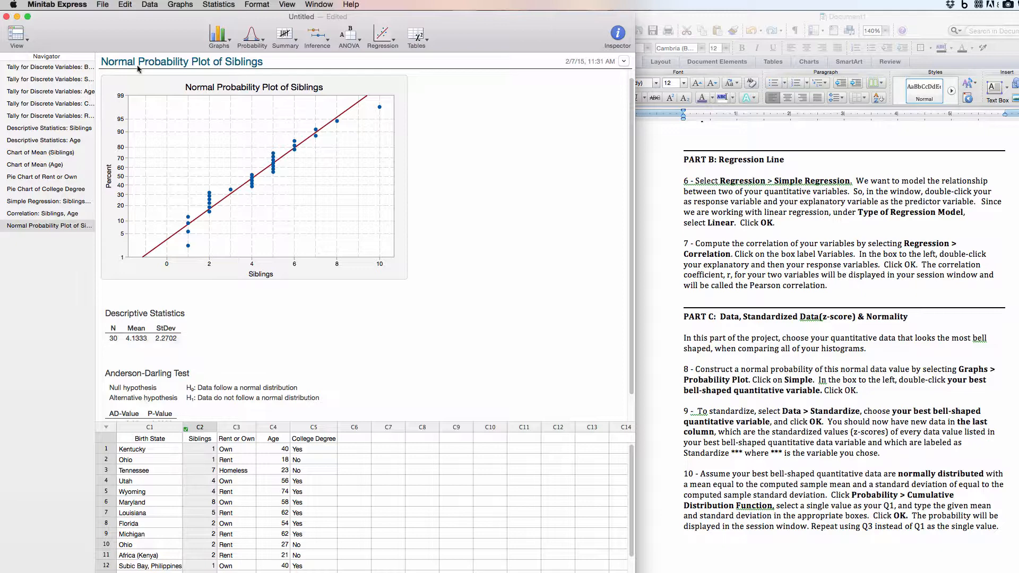
{"action": "left_click", "coordinate": [149, 5]}
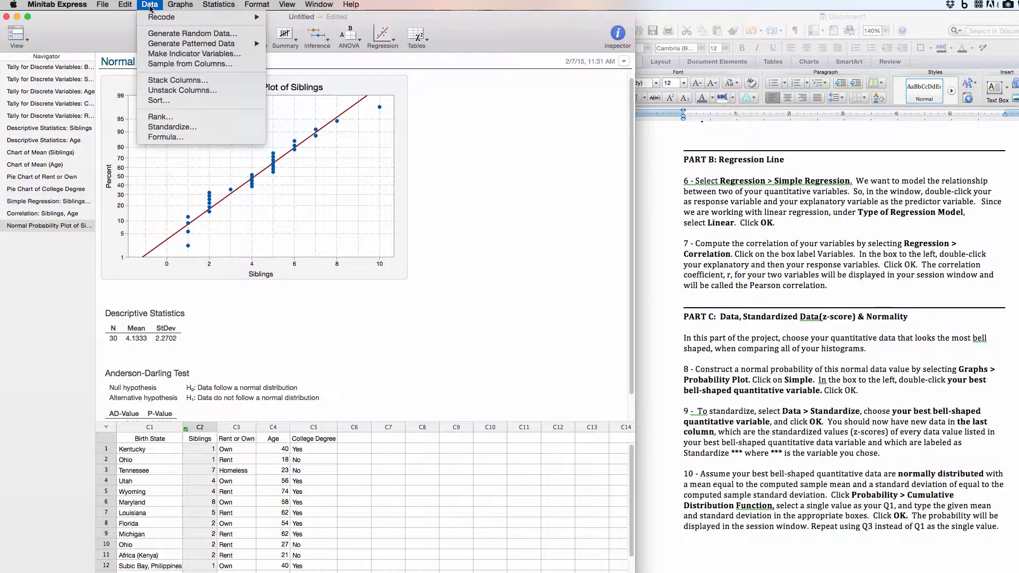
{"action": "left_click", "coordinate": [178, 128]}
{"action": "double_click", "coordinate": [197, 97]}
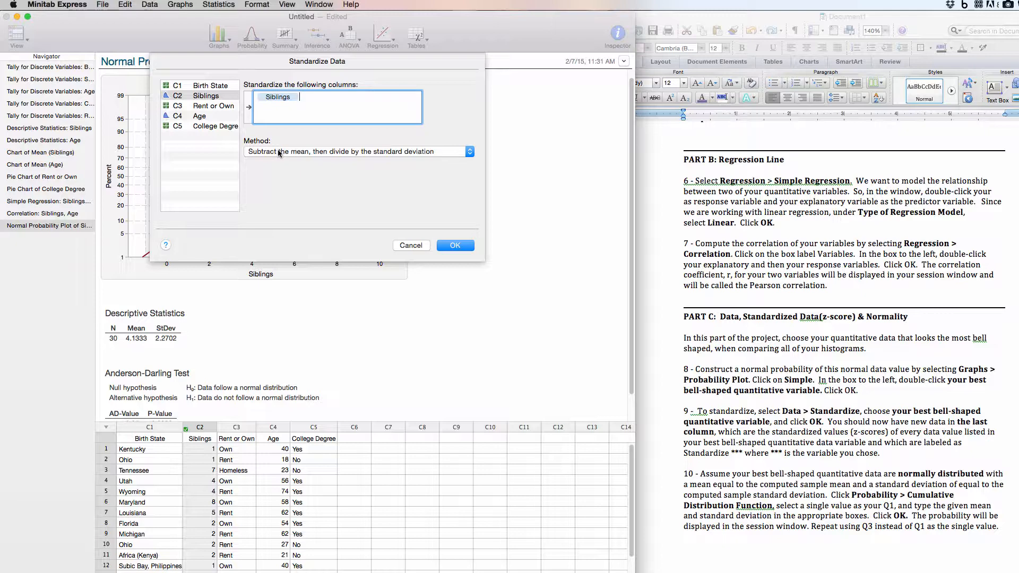
{"action": "left_click", "coordinate": [456, 246]}
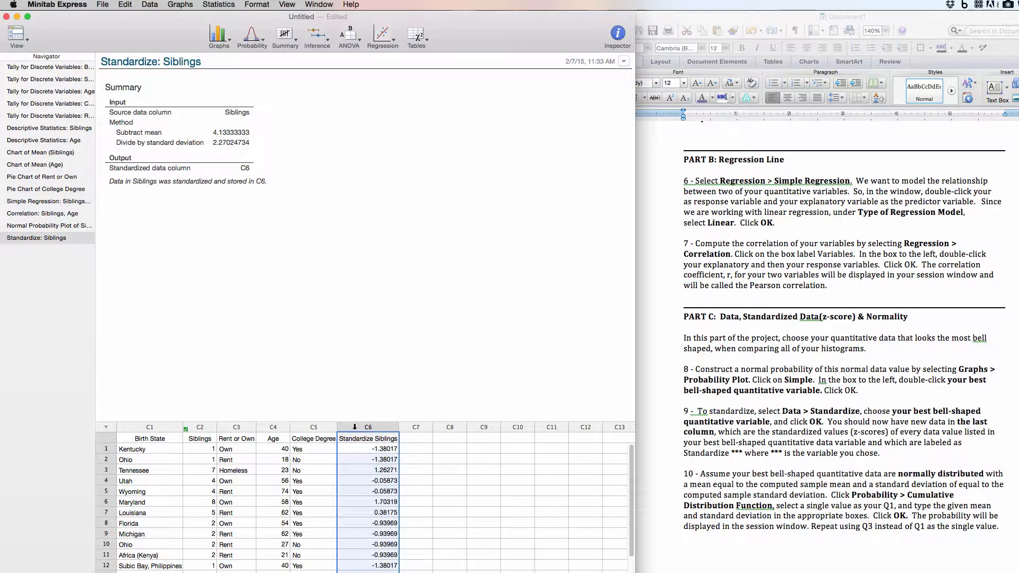
{"action": "left_click", "coordinate": [349, 440]}
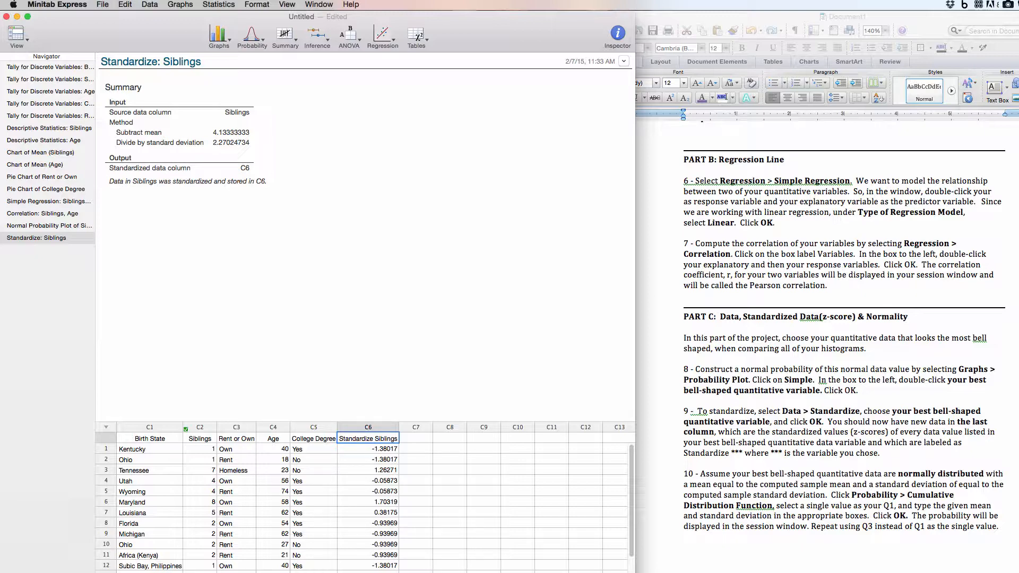
{"action": "scroll", "coordinate": [382, 550], "scroll_direction": "down", "scroll_amount": 5}
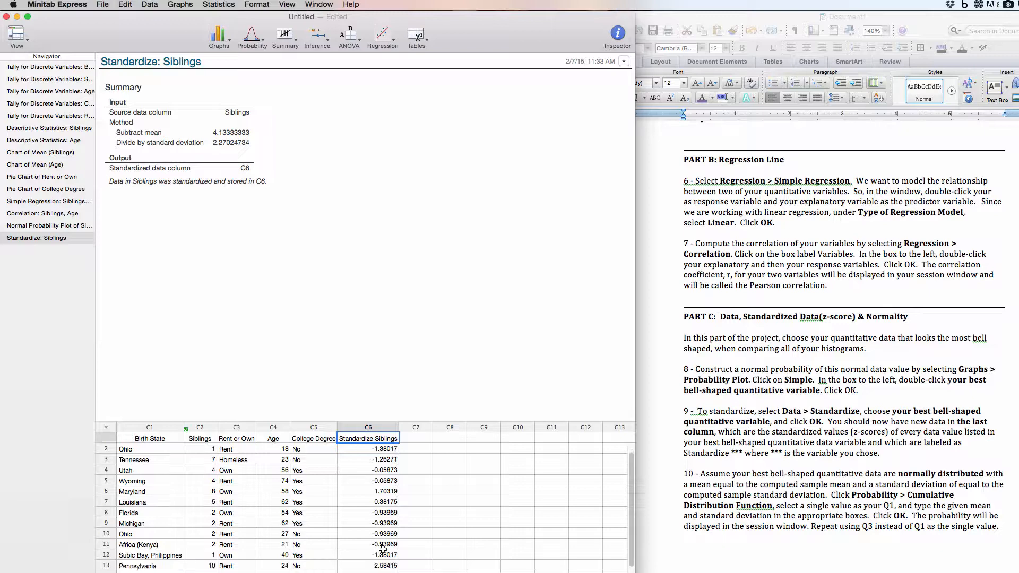
{"action": "scroll", "coordinate": [383, 550], "scroll_direction": "down", "scroll_amount": 7}
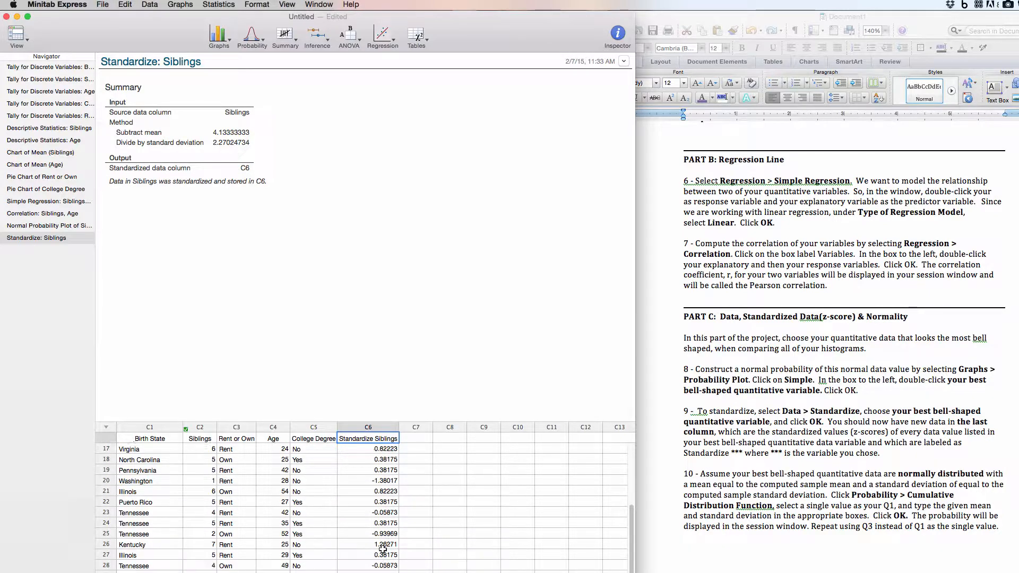
{"action": "scroll", "coordinate": [383, 550], "scroll_direction": "up", "scroll_amount": 12}
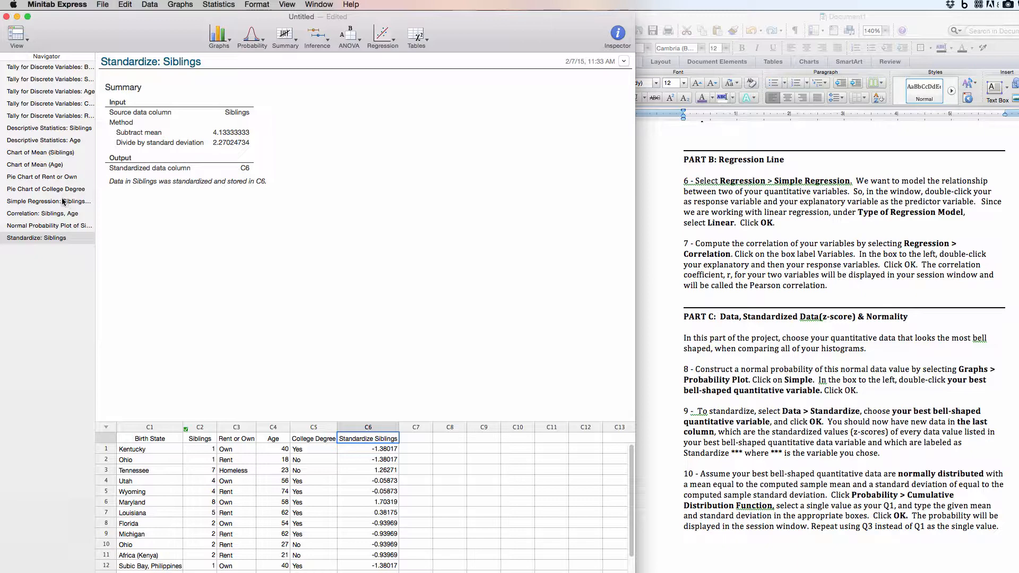
Step: Capture the Siblings descriptive statistics table into Snagit, highlighting Mean and StDev in blue and Q1 and Q3 in yellow
{"action": "left_click", "coordinate": [44, 131]}
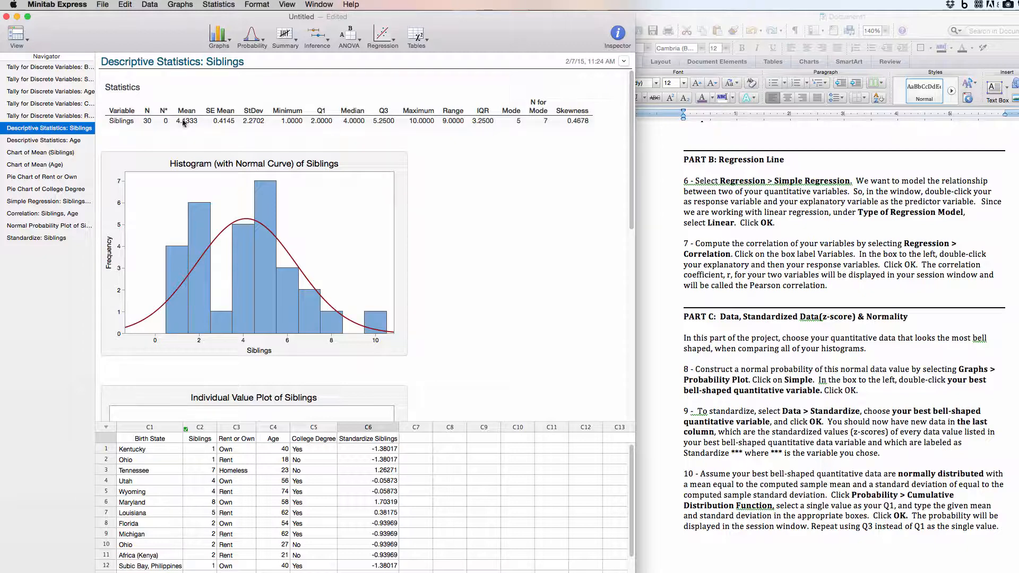
{"action": "key", "text": "ctrl+shift+c"}
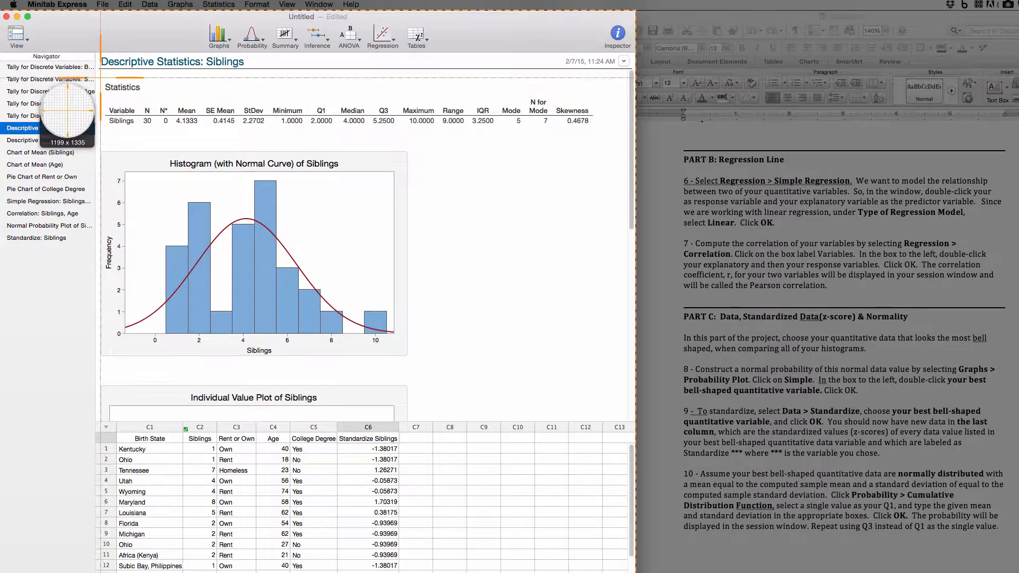
{"action": "left_click_drag", "start_coordinate": [99, 77], "coordinate": [596, 146]}
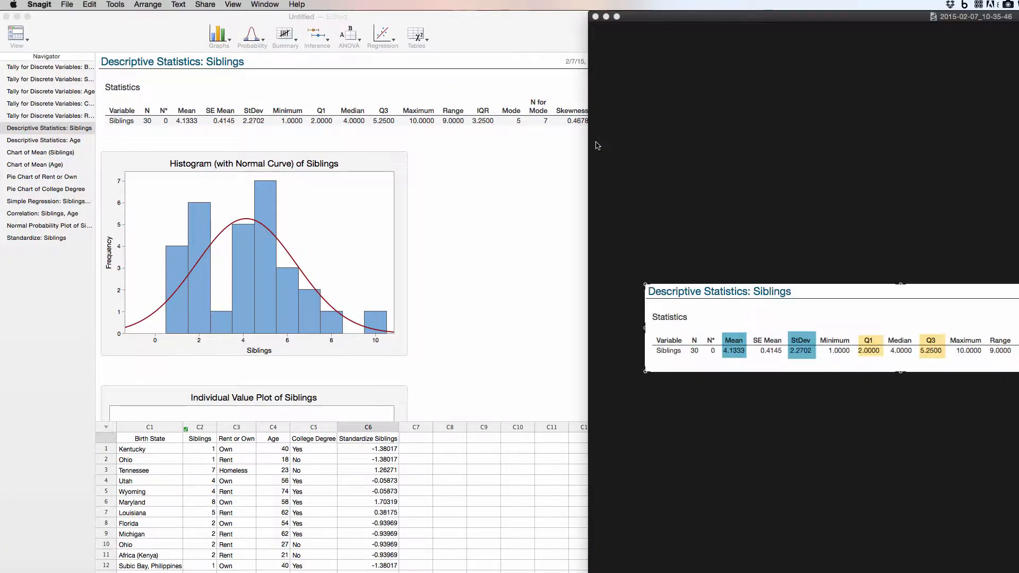
{"action": "left_click_drag", "start_coordinate": [843, 20], "coordinate": [701, 4]}
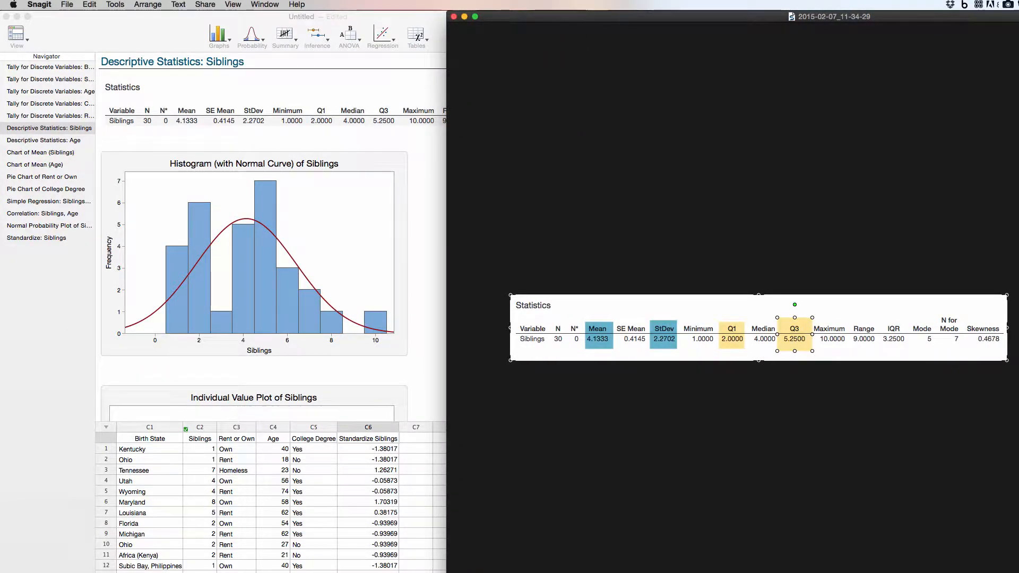
{"action": "key", "text": "super+Tab"}
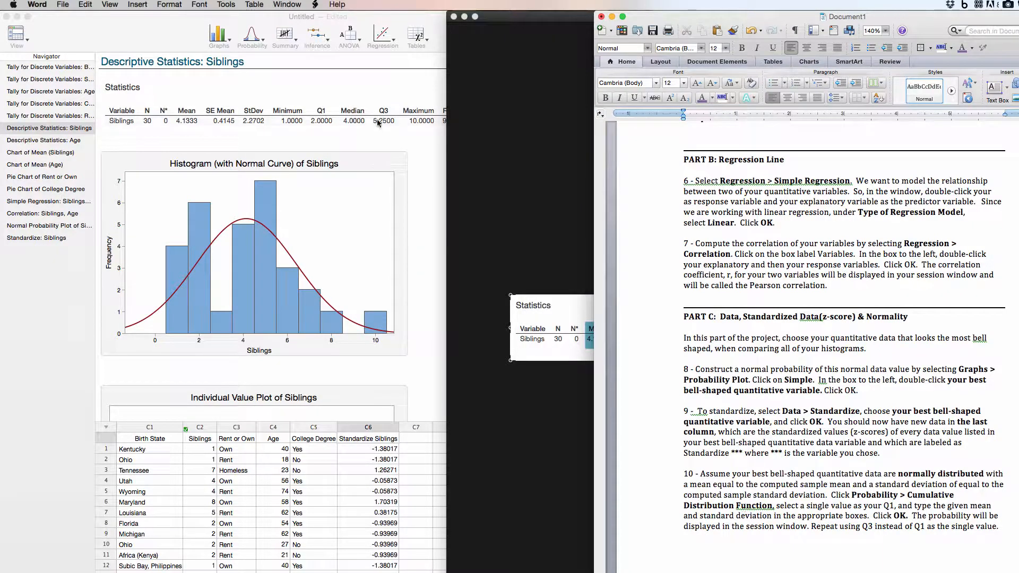
Step: Start a Cumulative Distribution Function calculation in Minitab Express for a single value, entering the Siblings Q1 of 2
{"action": "left_click", "coordinate": [252, 35]}
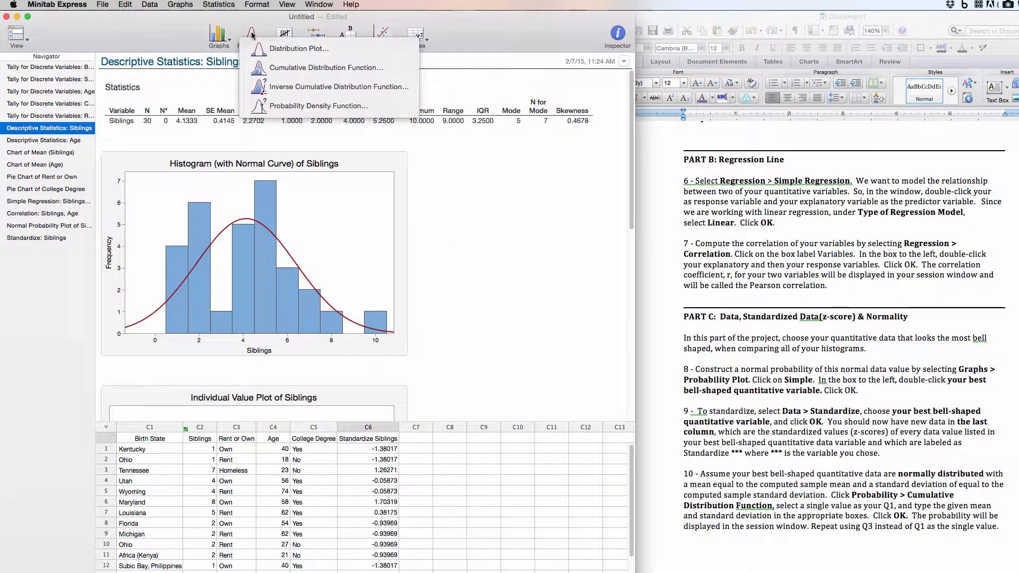
{"action": "left_click", "coordinate": [287, 69]}
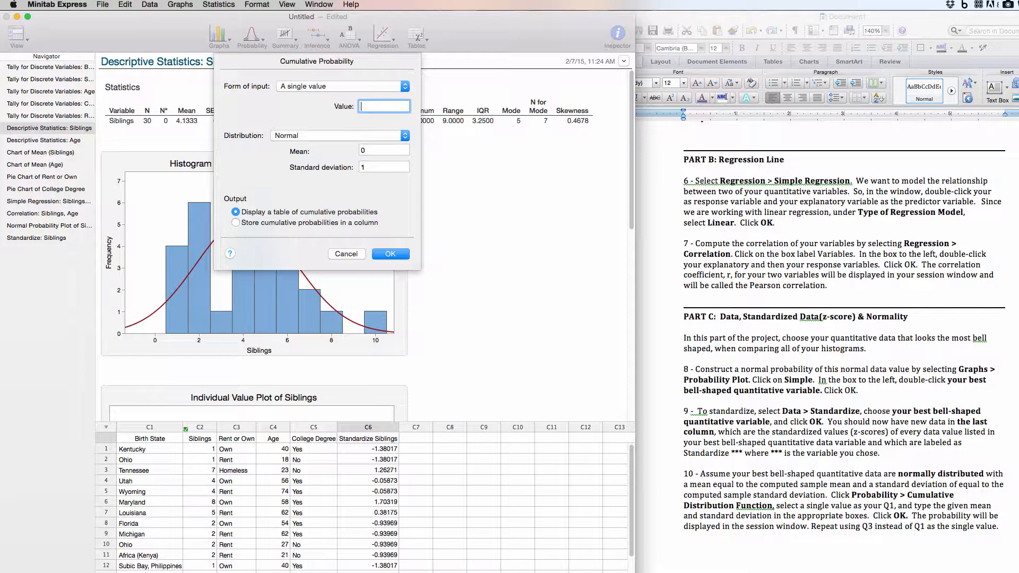
{"action": "key", "text": "super+Tab"}
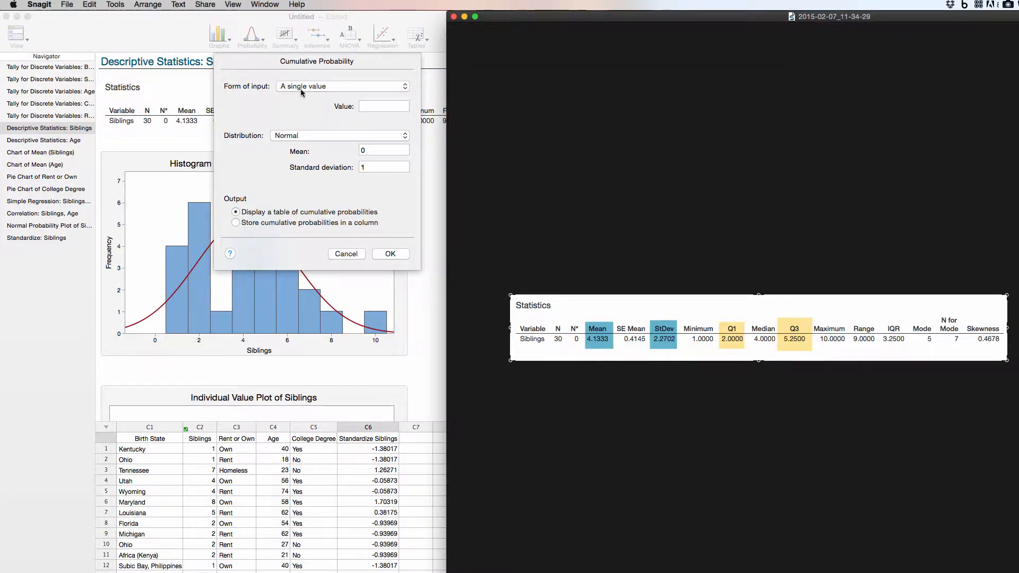
{"action": "left_click", "coordinate": [365, 107]}
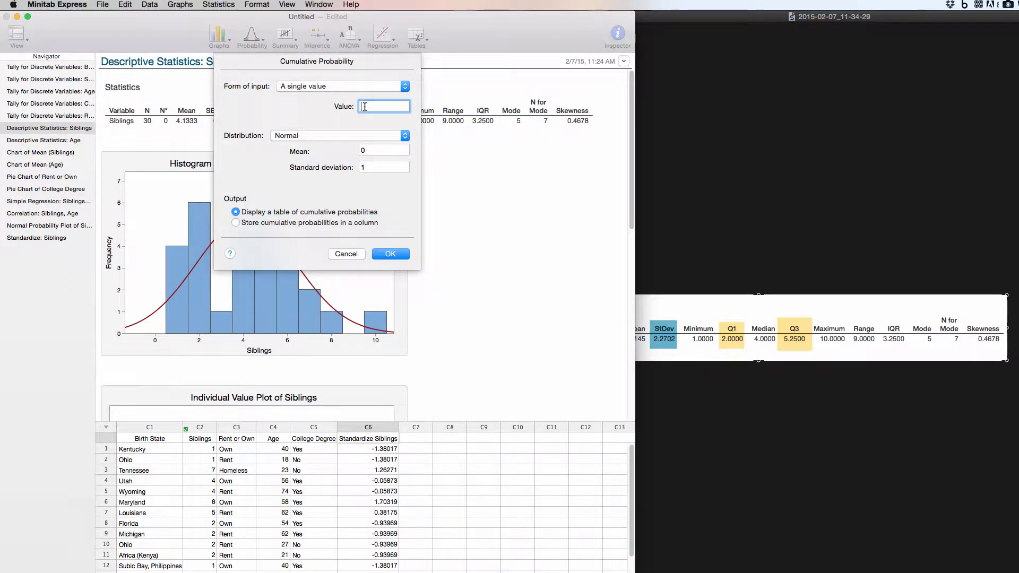
{"action": "type", "text": "2"}
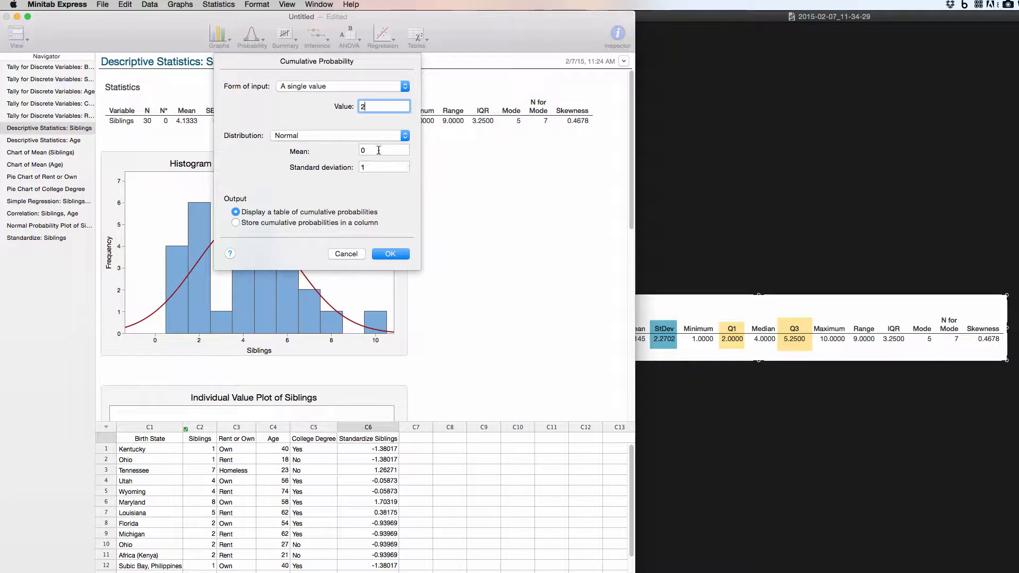
Step: Set the normal distribution's mean to 4.1333 and standard deviation to 2.2702, and compute the cumulative probability for Q1
{"action": "key", "text": "Tab"}
{"action": "left_click", "coordinate": [737, 158]}
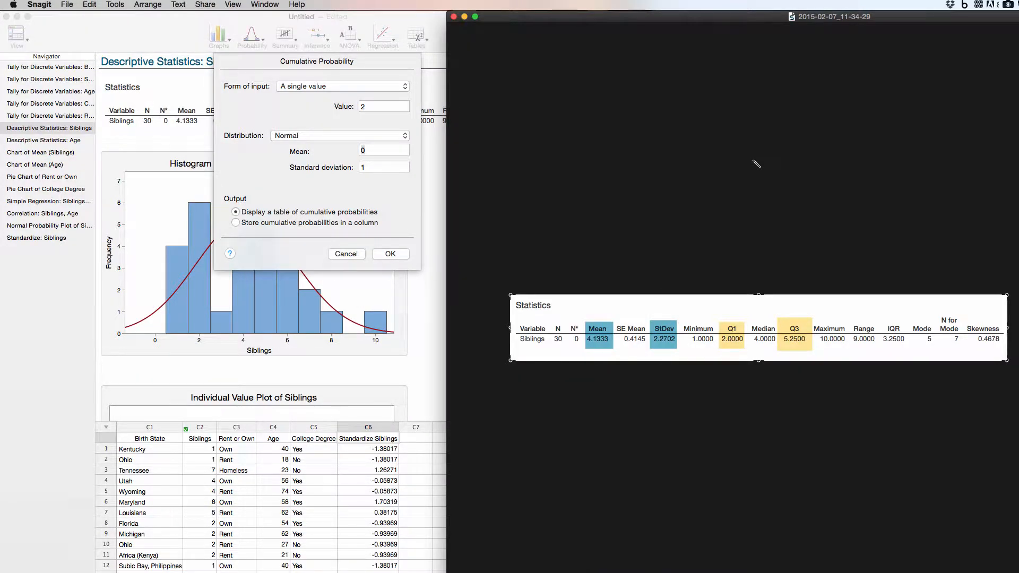
{"action": "left_click", "coordinate": [379, 151]}
{"action": "type", "text": "4.1333"}
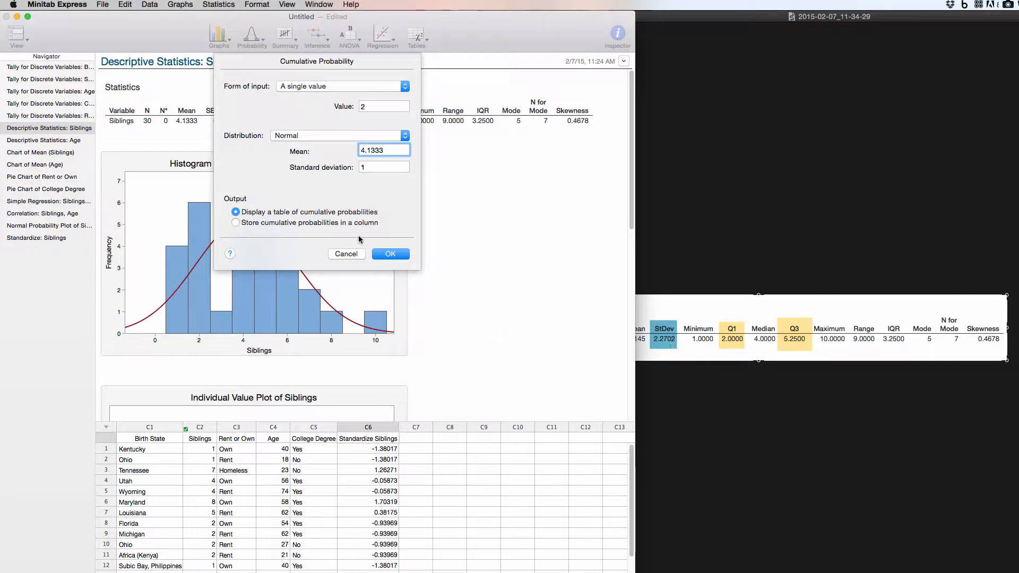
{"action": "key", "text": "Tab"}
{"action": "type", "text": "2.270"}
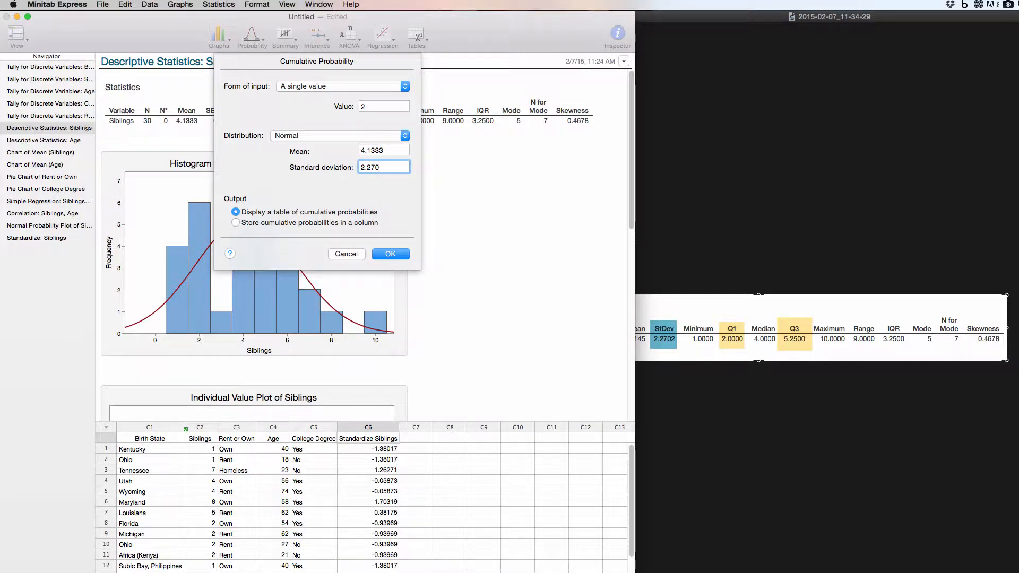
{"action": "type", "text": "2"}
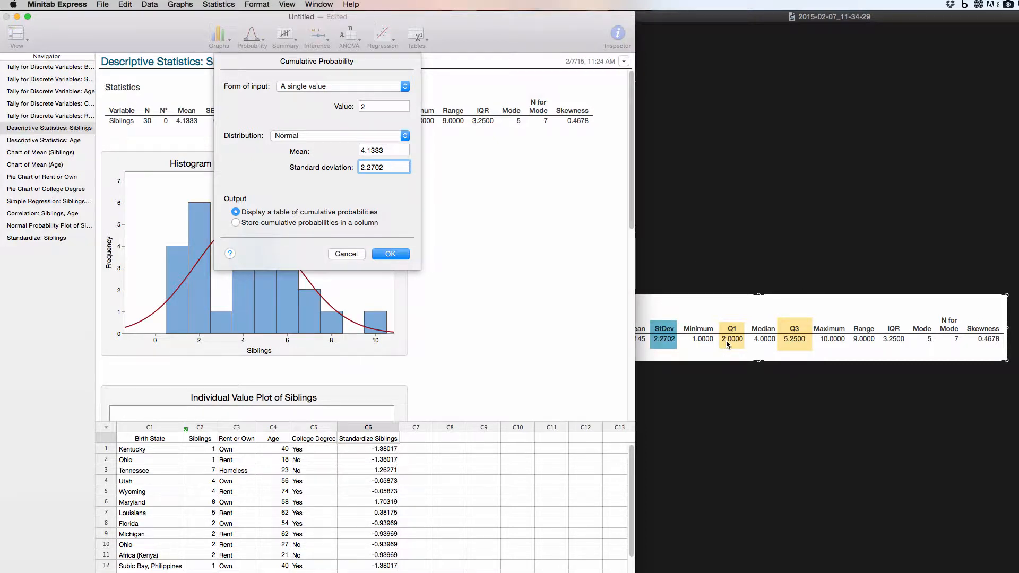
{"action": "left_click", "coordinate": [387, 255]}
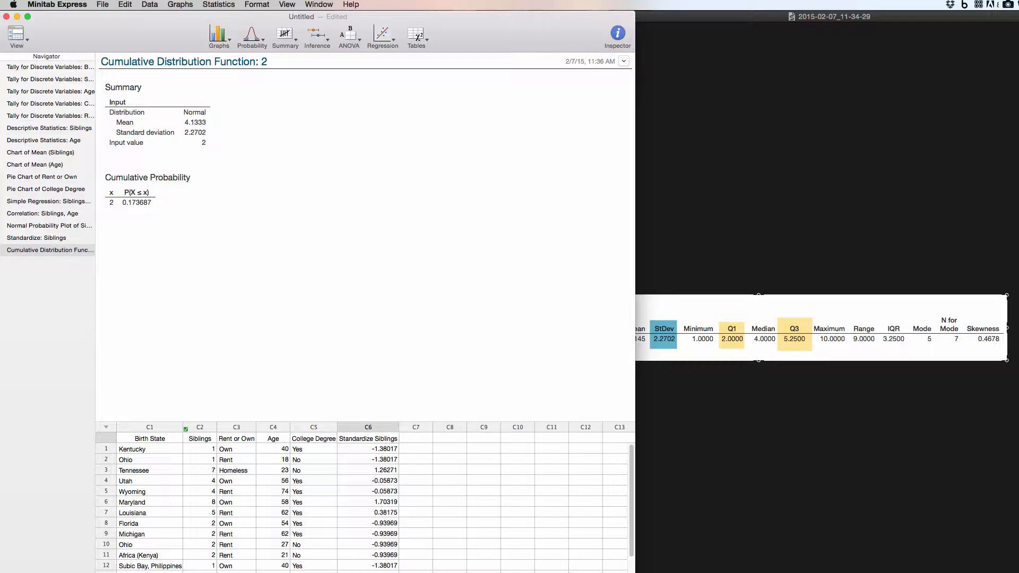
Step: Recheck the Word instructions and start a second Cumulative Distribution Function calculation in Minitab Express with the Siblings Q3 value, 5.25
{"action": "key", "text": "super+Tab"}
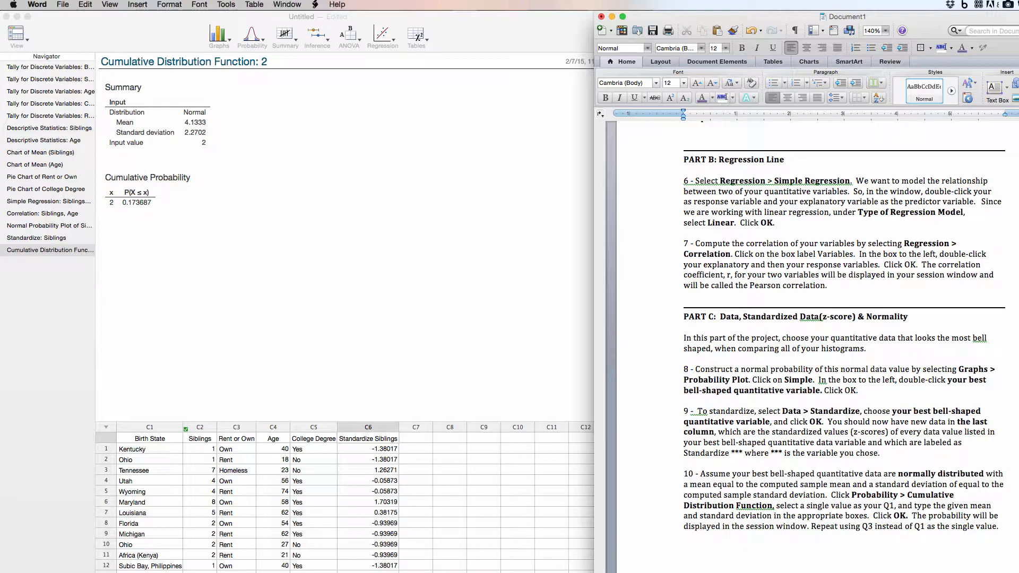
{"action": "key", "text": "super+Tab"}
{"action": "left_click", "coordinate": [254, 173]}
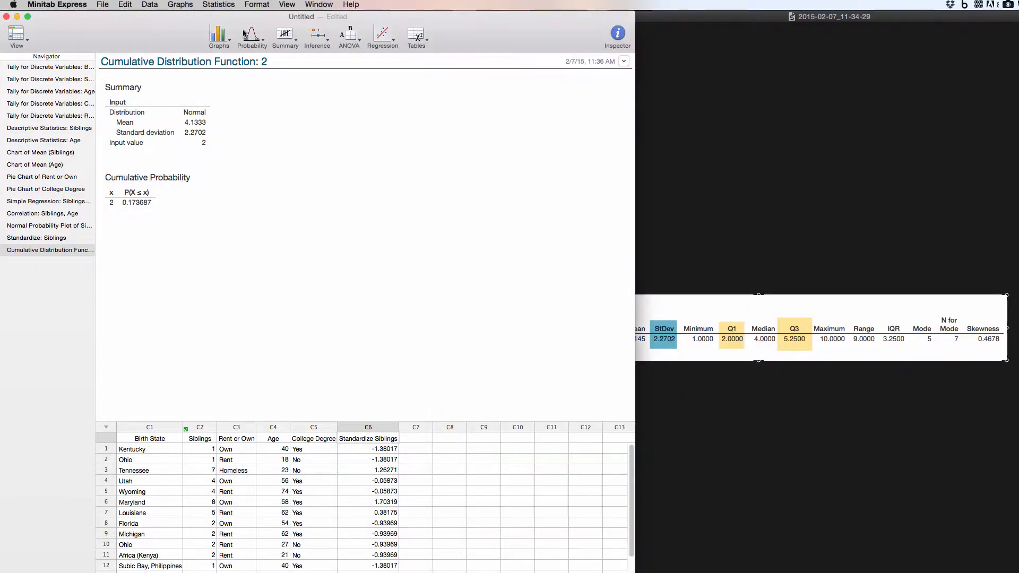
{"action": "left_click", "coordinate": [248, 37]}
{"action": "left_click", "coordinate": [280, 68]}
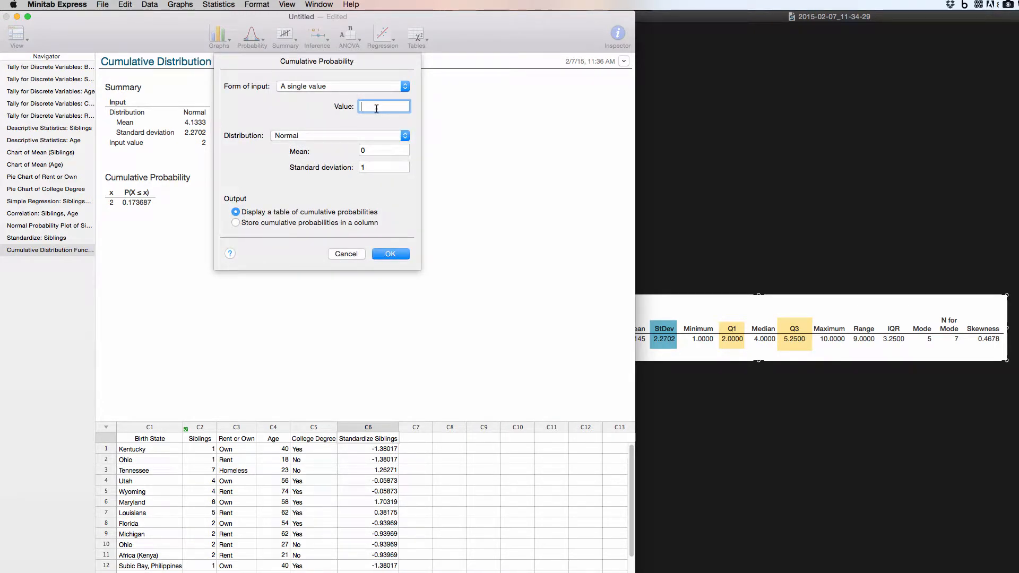
{"action": "type", "text": "5.25"}
Step: Compute the cumulative probability for Q3 from a normal distribution with mean 4.1333 and standard deviation 2.2702
{"action": "left_click", "coordinate": [388, 151]}
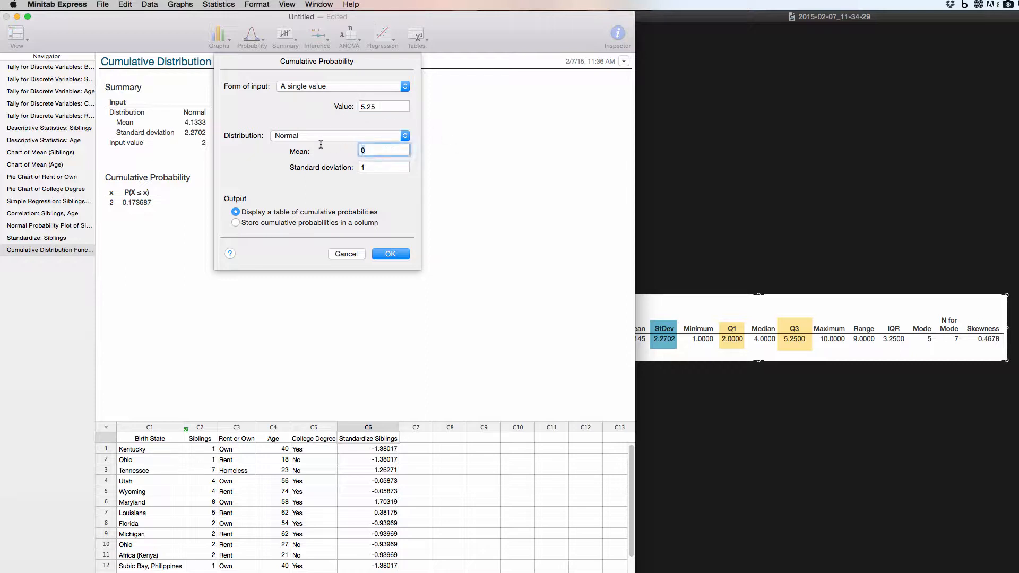
{"action": "type", "text": "4.1333"}
{"action": "left_click", "coordinate": [694, 200]}
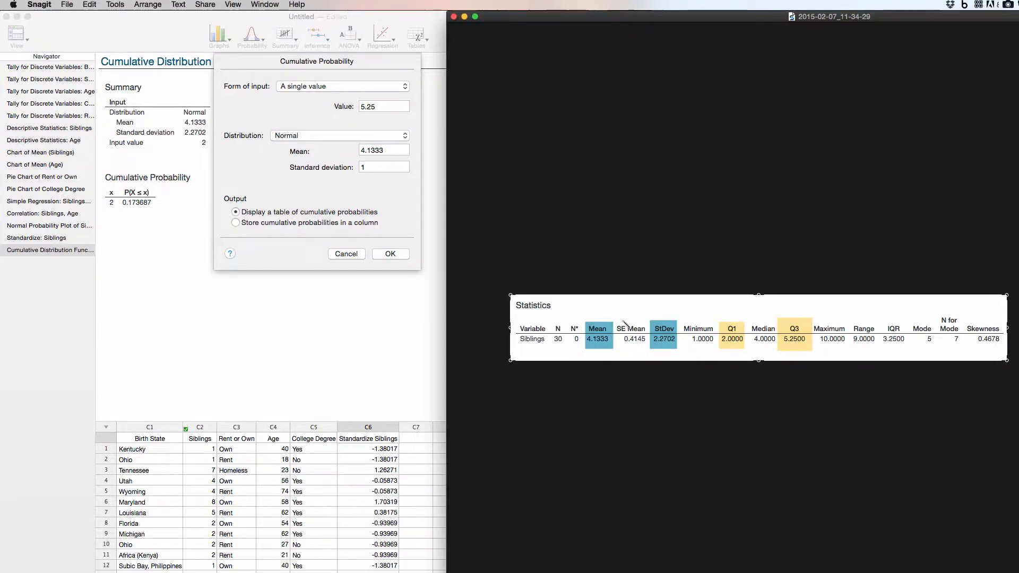
{"action": "left_click", "coordinate": [390, 340]}
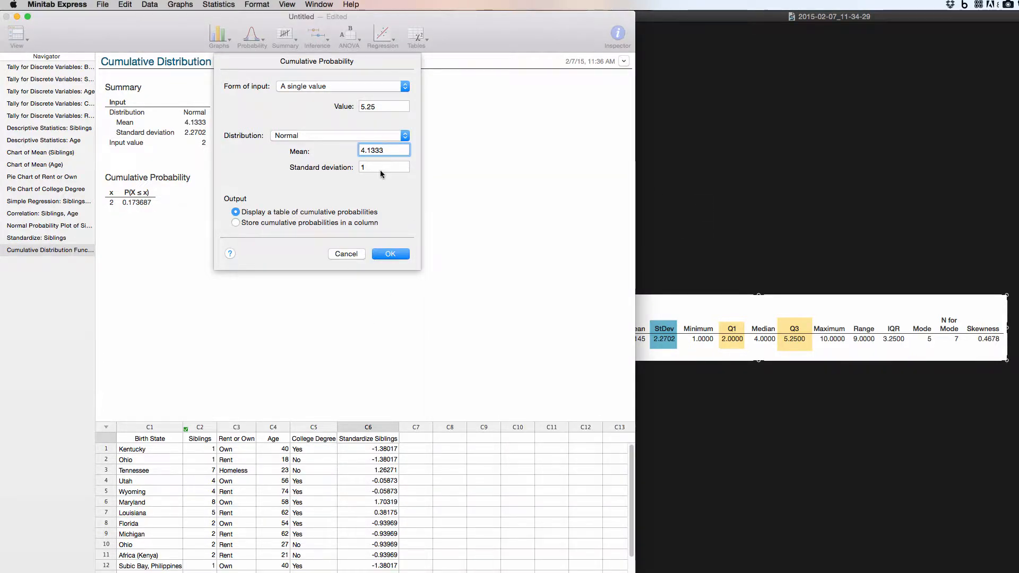
{"action": "left_click_drag", "start_coordinate": [378, 168], "coordinate": [359, 168]}
{"action": "type", "text": "2."}
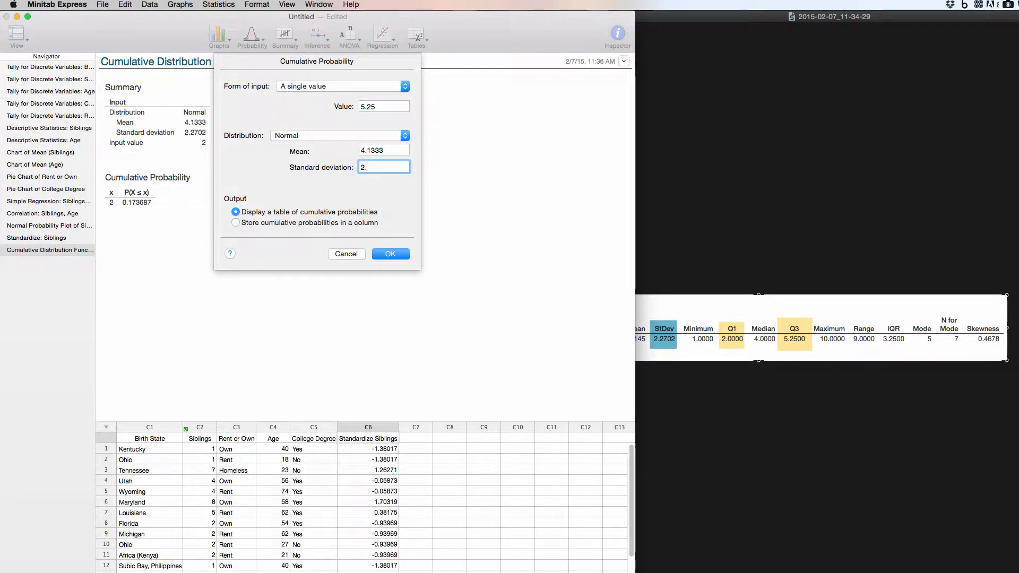
{"action": "type", "text": "2702"}
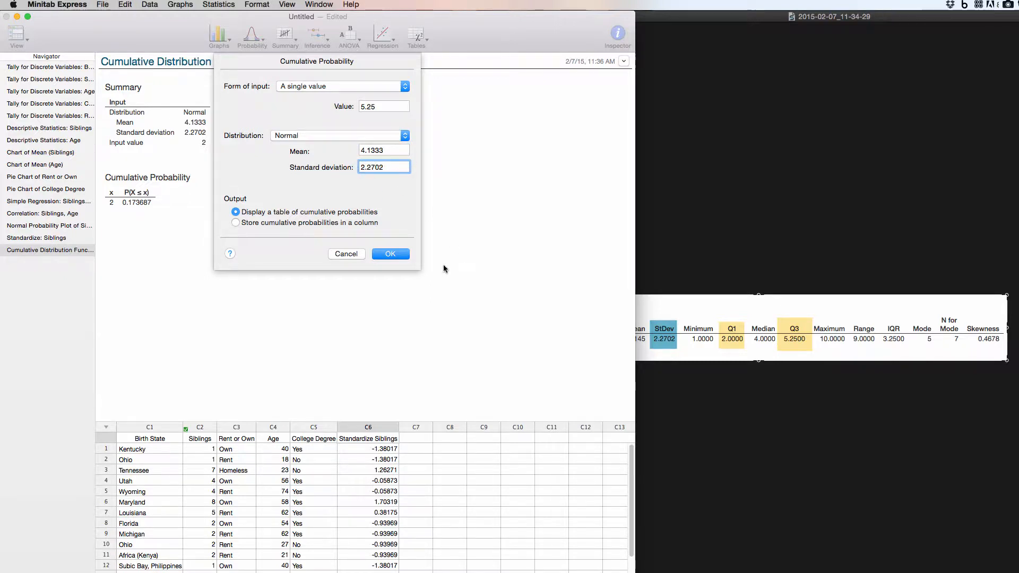
{"action": "left_click", "coordinate": [391, 254]}
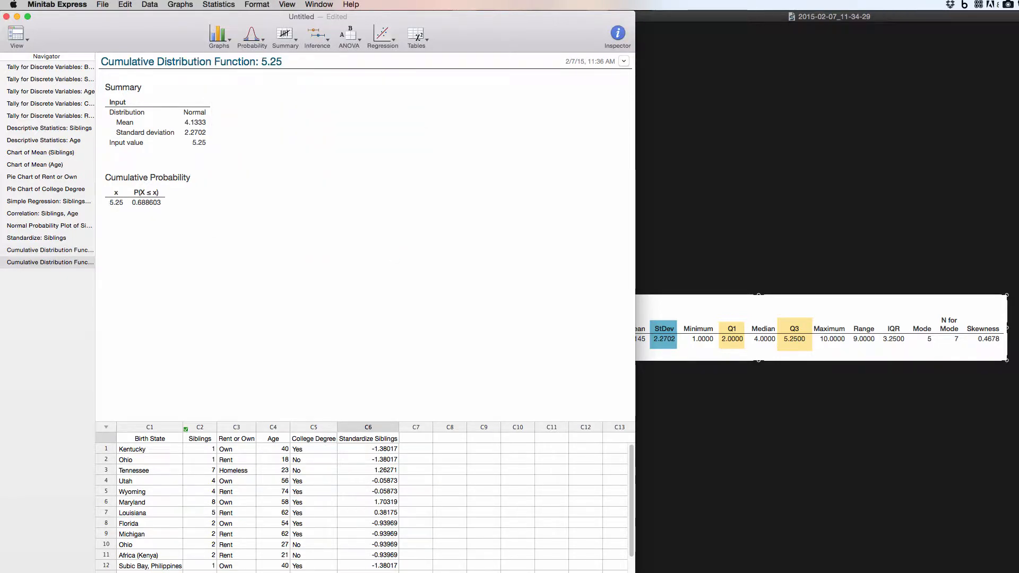
Step: Switch to Word and read the closing instructions on saving, submitting and checking the project file
{"action": "key", "text": "super+Tab"}
{"action": "scroll", "coordinate": [779, 467], "scroll_direction": "down", "scroll_amount": 5}
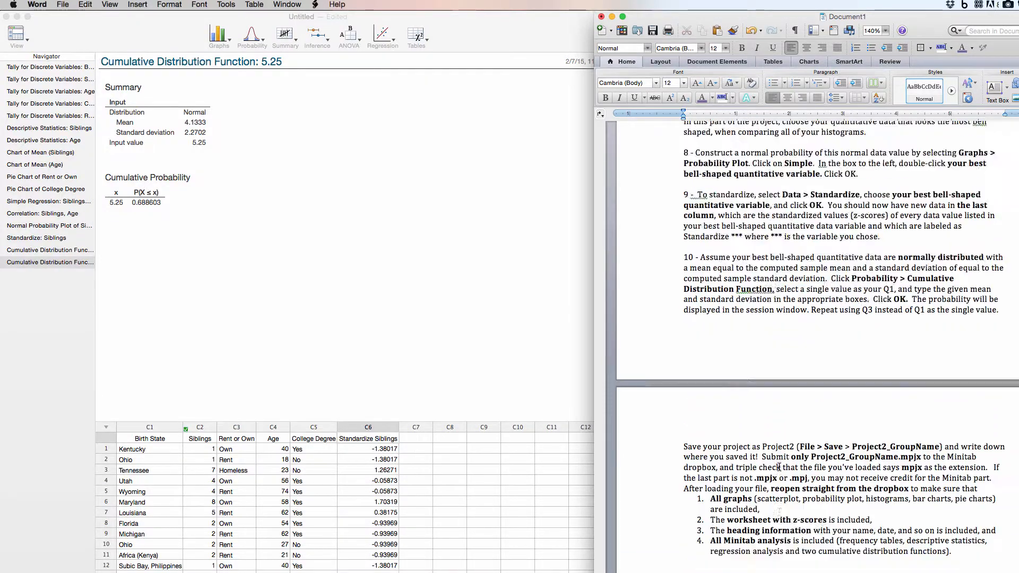
{"action": "scroll", "coordinate": [779, 467], "scroll_direction": "down", "scroll_amount": 4}
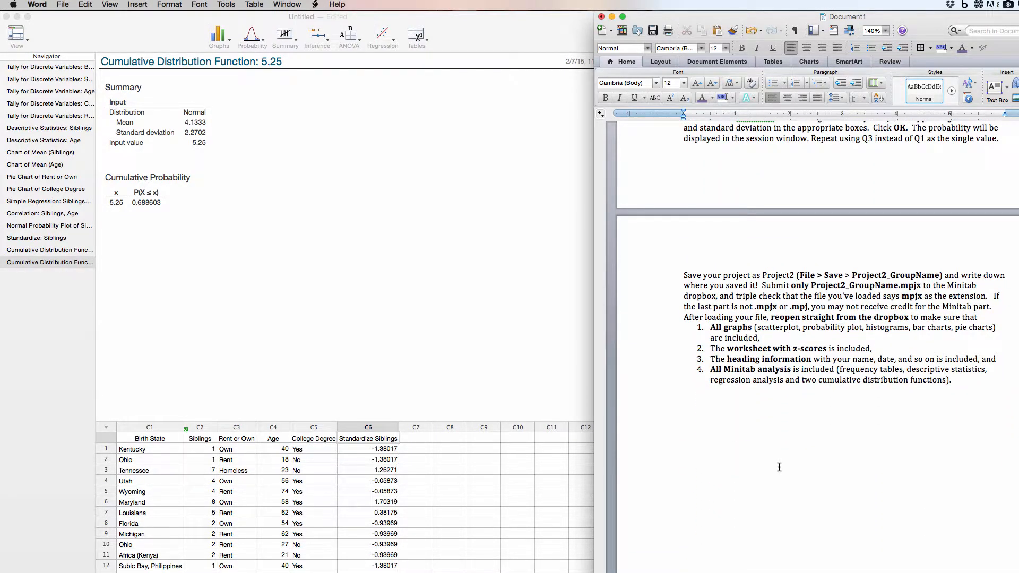
Step: Save the Word instructions as a Word document in the Documents folder, naming the file Project2_ followed by the group name
{"action": "left_click", "coordinate": [63, 4]}
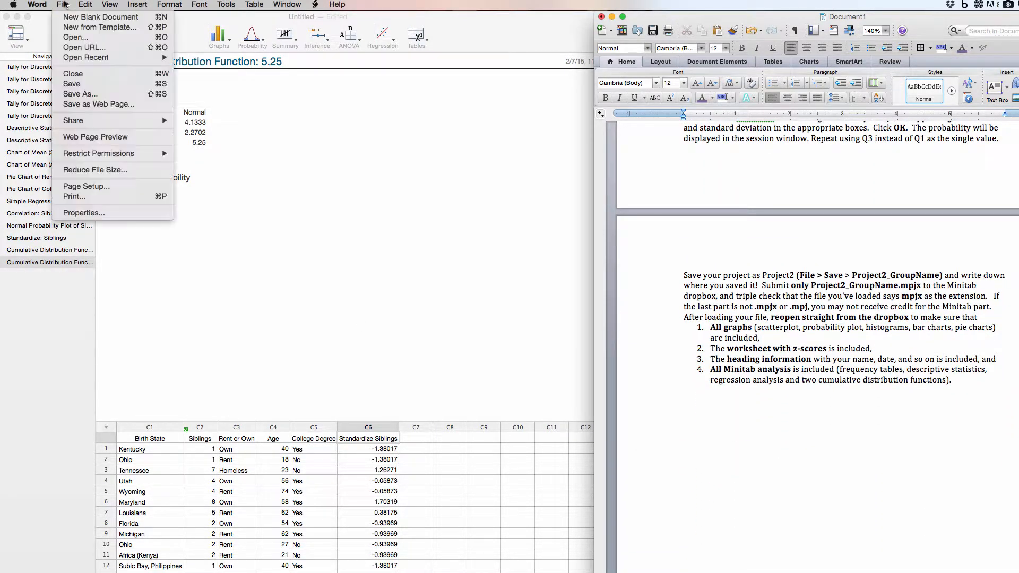
{"action": "left_click", "coordinate": [82, 94]}
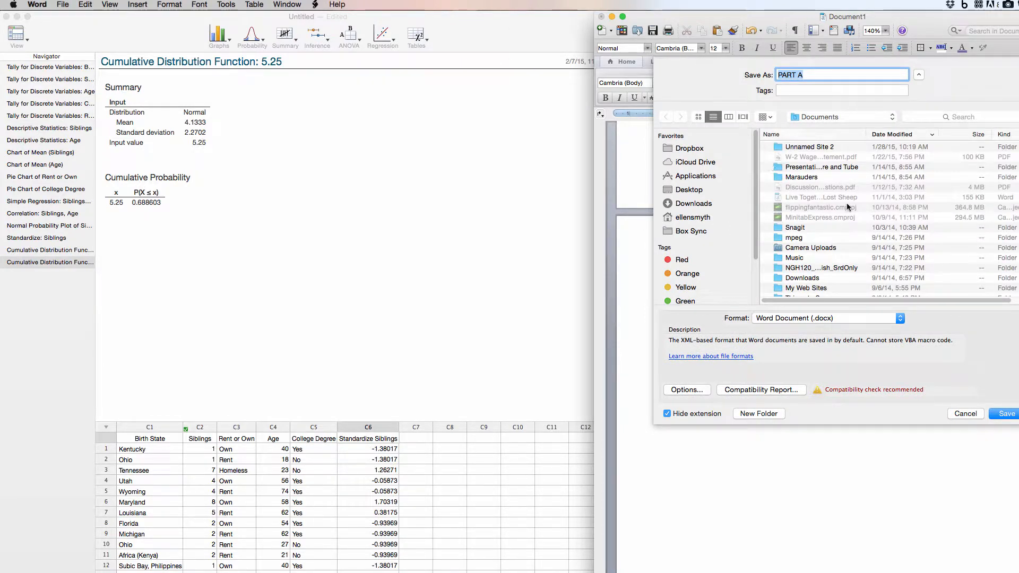
{"action": "type", "text": "Pro"}
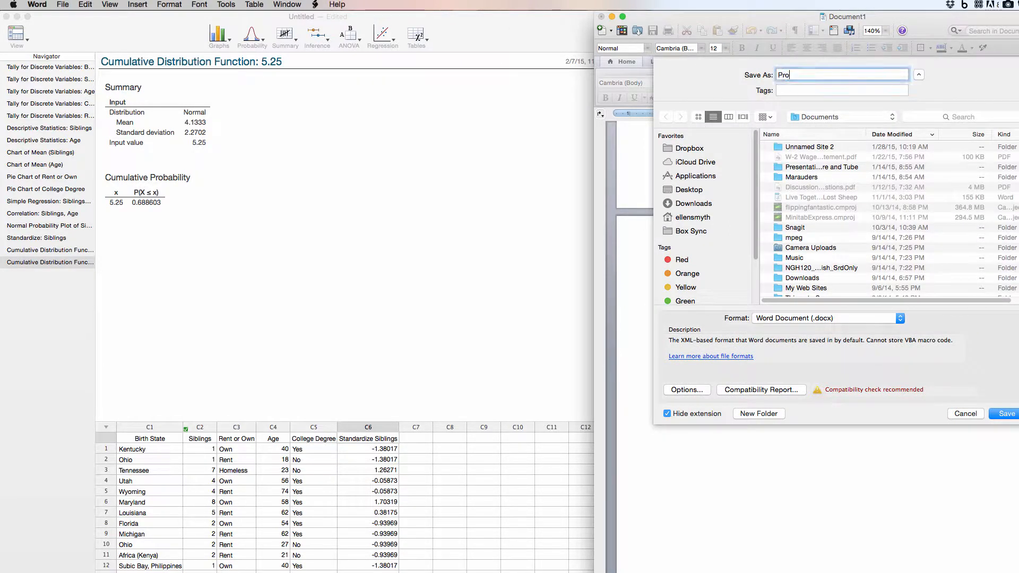
{"action": "type", "text": "ject2"}
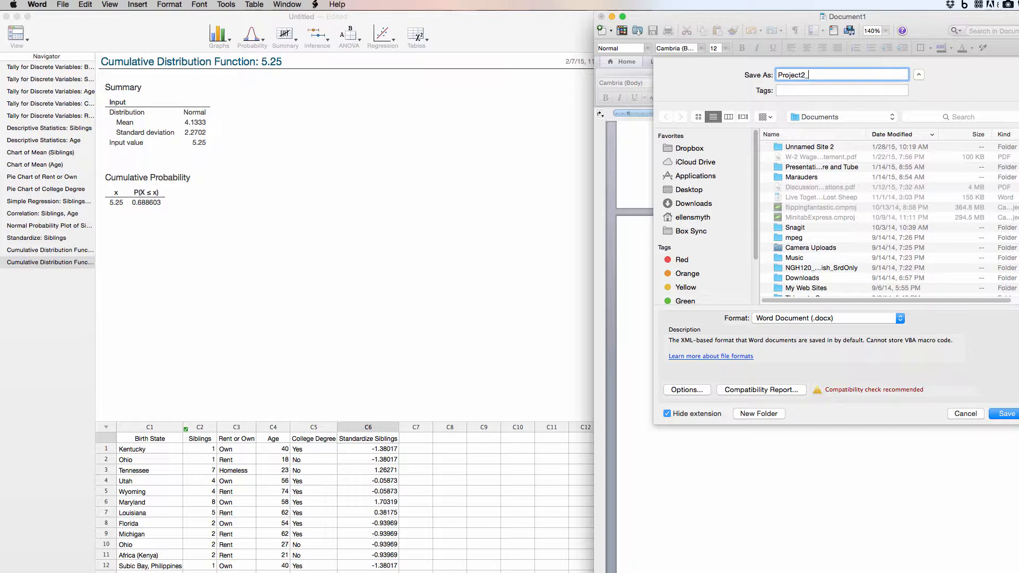
{"action": "type", "text": "_GroupEllen"}
{"action": "left_click", "coordinate": [1003, 413]}
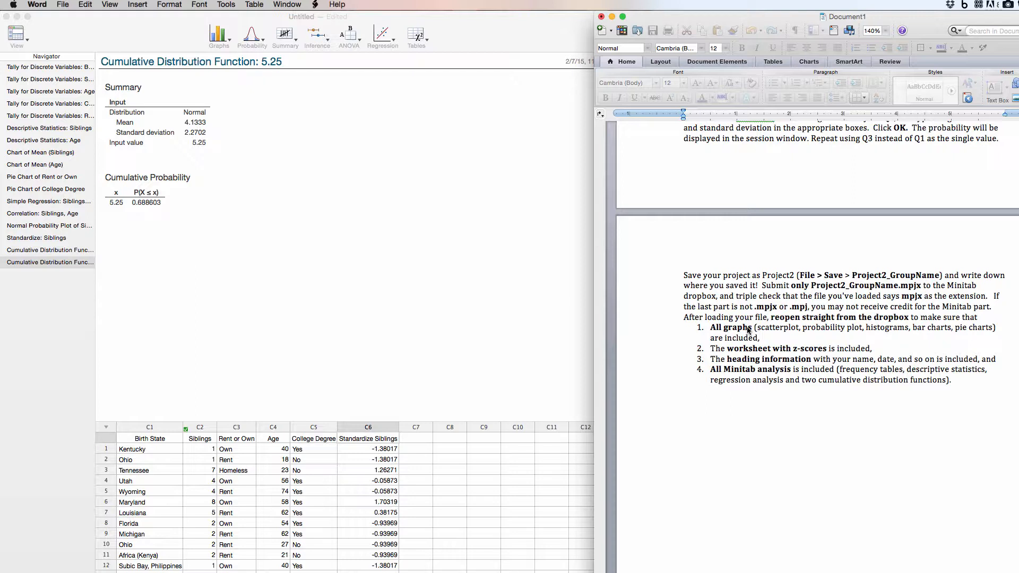
Step: Delete the heading information item from the closing checklist and make the z-scores item end with "is included, and"
{"action": "left_click", "coordinate": [762, 338]}
{"action": "left_click_drag", "start_coordinate": [762, 338], "coordinate": [699, 325]}
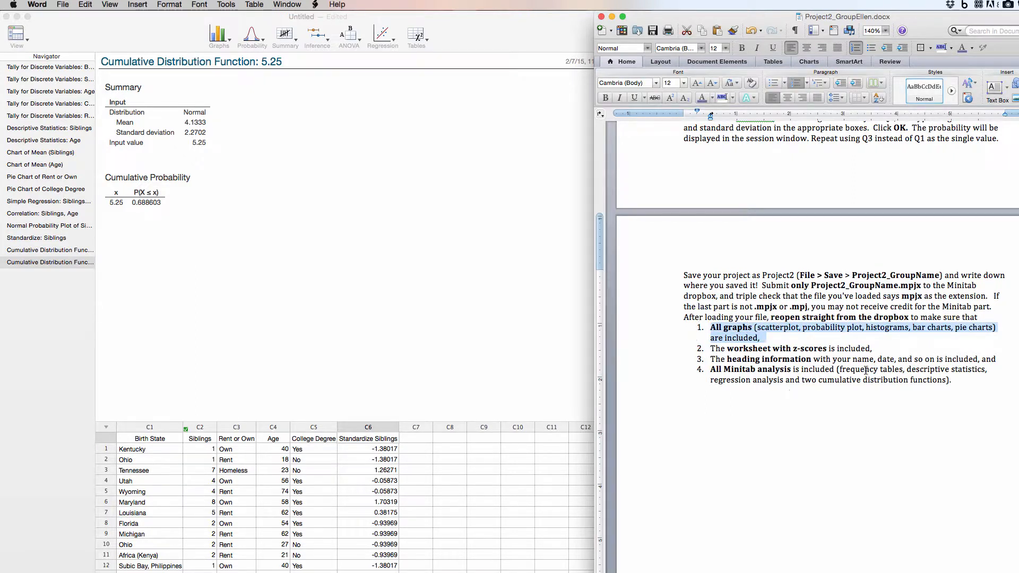
{"action": "left_click", "coordinate": [1001, 361]}
{"action": "left_click_drag", "start_coordinate": [1000, 361], "coordinate": [879, 360]}
{"action": "left_click", "coordinate": [982, 360]}
{"action": "left_click_drag", "start_coordinate": [982, 359], "coordinate": [888, 350]}
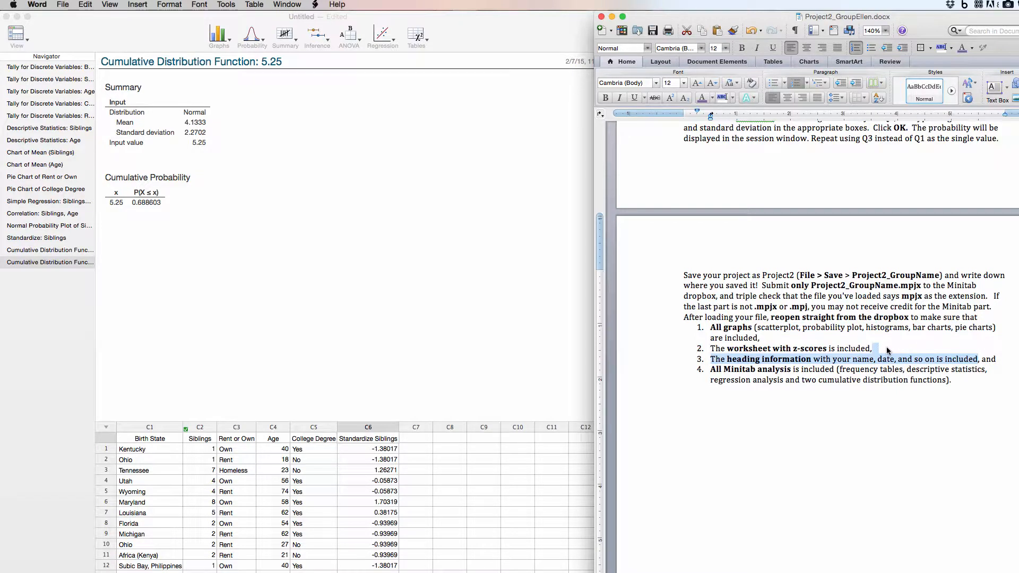
{"action": "key", "text": "BackSpace"}
{"action": "key", "text": "BackSpace"}
{"action": "key", "text": "BackSpace"}
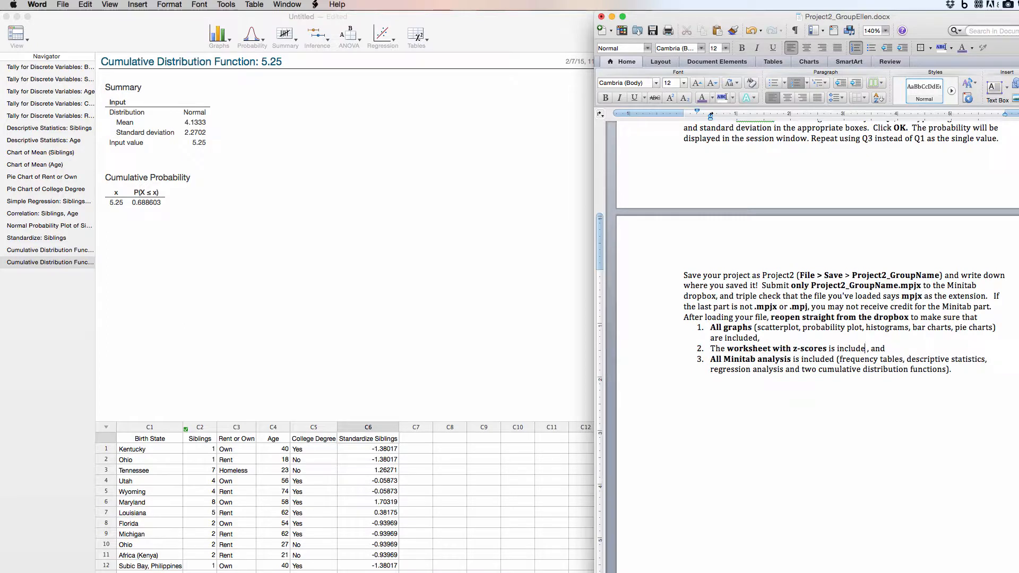
{"action": "key", "text": "BackSpace"}
{"action": "type", "text": "d"}
Step: Switch to Minitab Express and check the regression output's fitted line plot and the normal probability plot of Siblings
{"action": "left_click", "coordinate": [505, 300]}
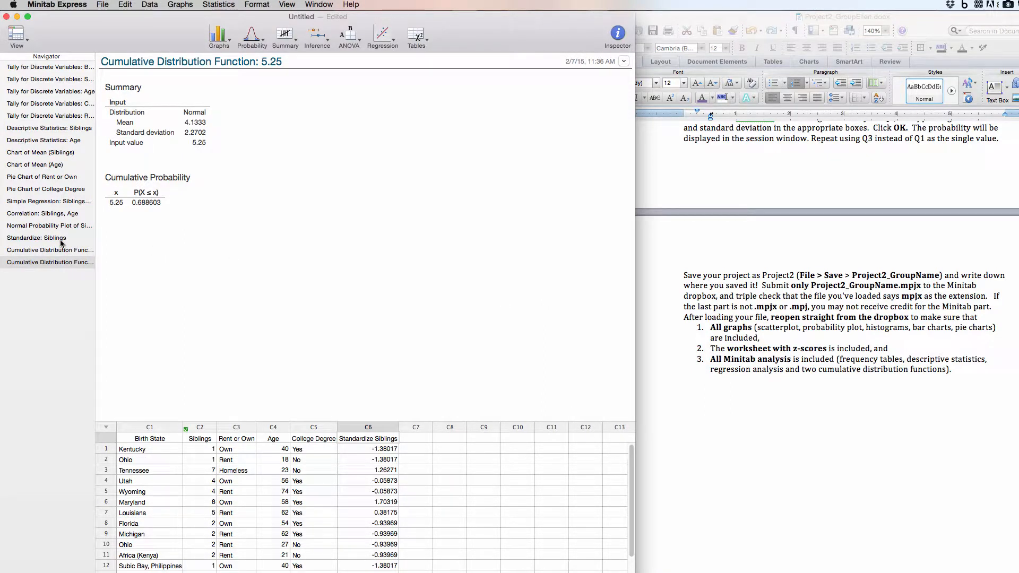
{"action": "left_click", "coordinate": [40, 203]}
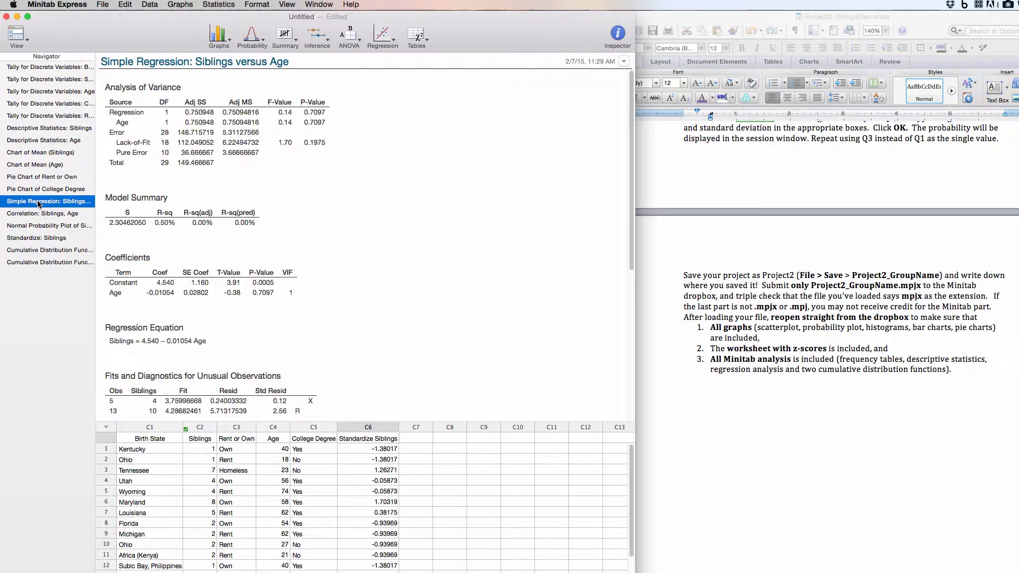
{"action": "scroll", "coordinate": [373, 248], "scroll_direction": "down", "scroll_amount": 5}
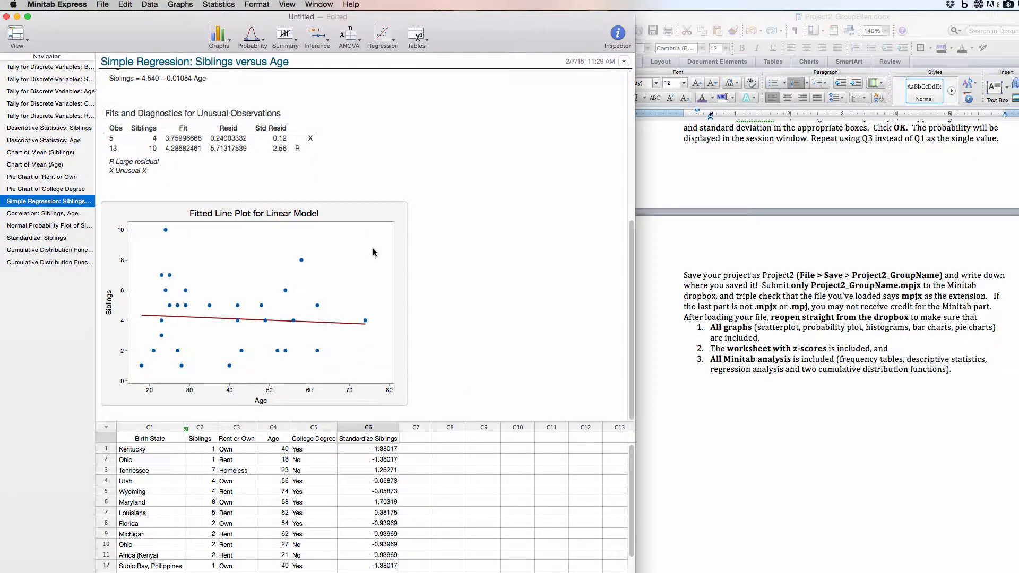
{"action": "left_click", "coordinate": [45, 228]}
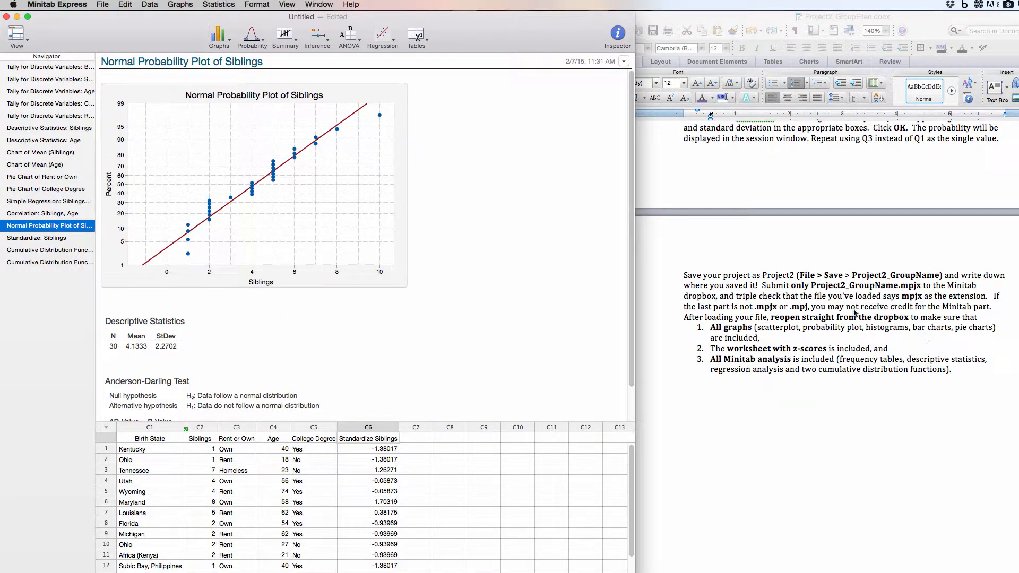
Step: Check the histogram, individual value plot and boxplot in the descriptive statistics output for both Siblings and Age
{"action": "left_click", "coordinate": [37, 130]}
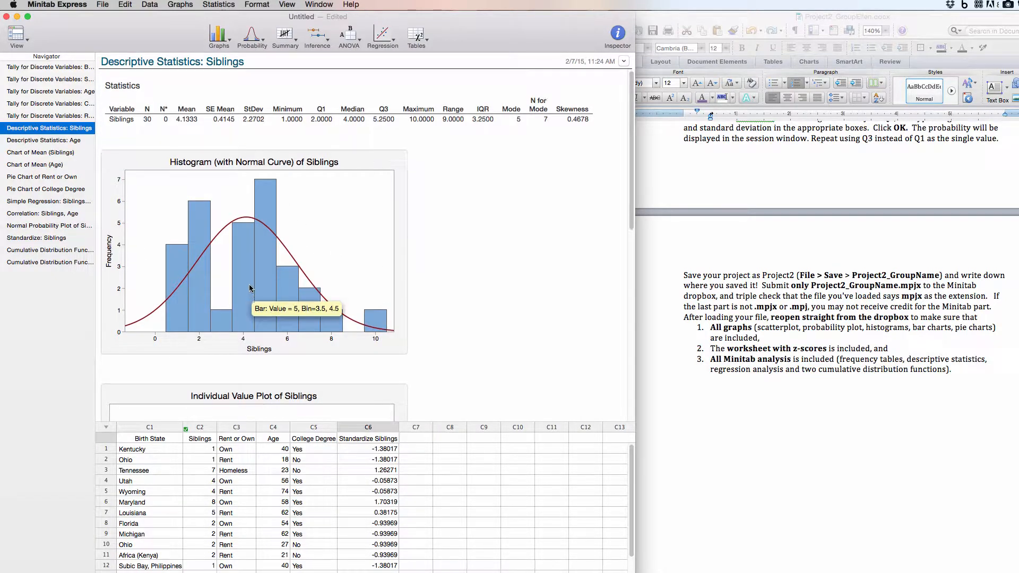
{"action": "scroll", "coordinate": [250, 289], "scroll_direction": "down", "scroll_amount": 3}
{"action": "scroll", "coordinate": [250, 288], "scroll_direction": "down", "scroll_amount": 15}
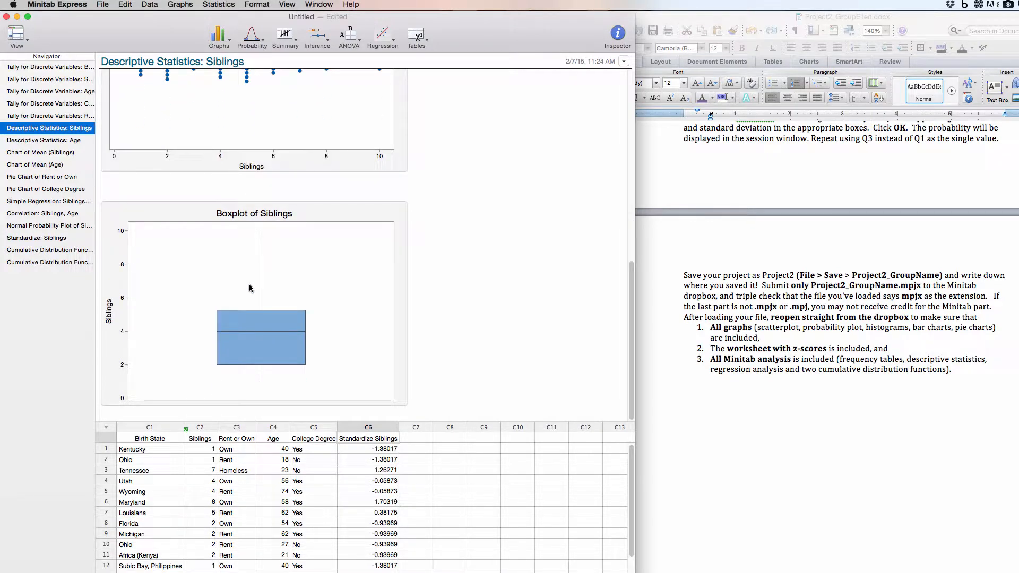
{"action": "scroll", "coordinate": [249, 285], "scroll_direction": "up", "scroll_amount": 18}
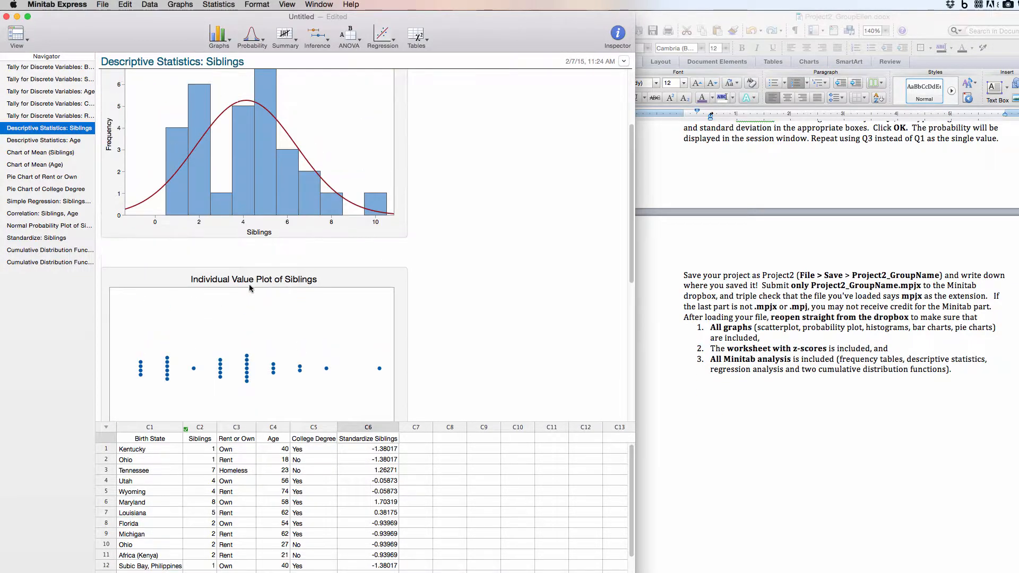
{"action": "left_click", "coordinate": [75, 141]}
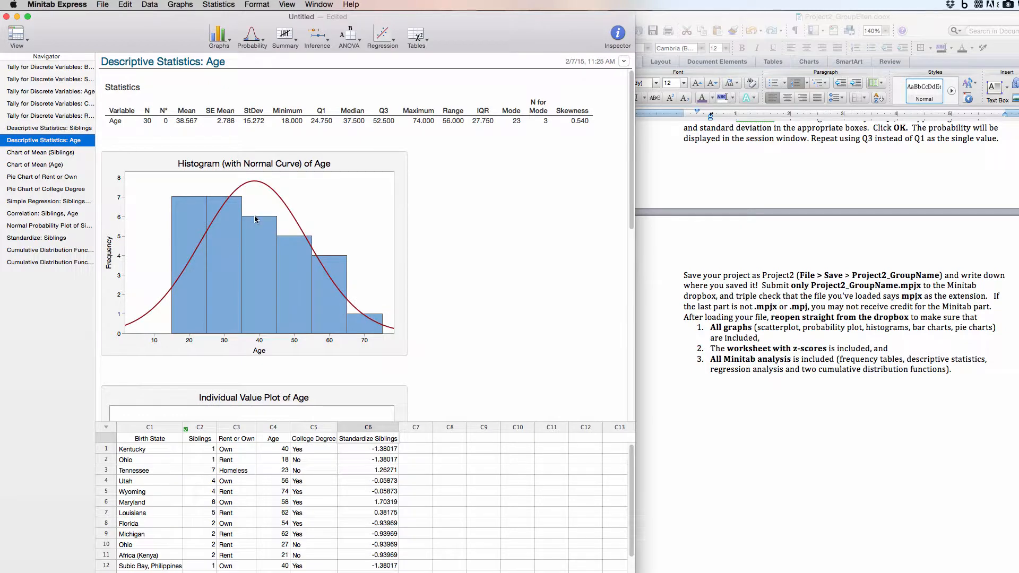
{"action": "scroll", "coordinate": [255, 213], "scroll_direction": "down", "scroll_amount": 8}
{"action": "scroll", "coordinate": [255, 210], "scroll_direction": "down", "scroll_amount": 5}
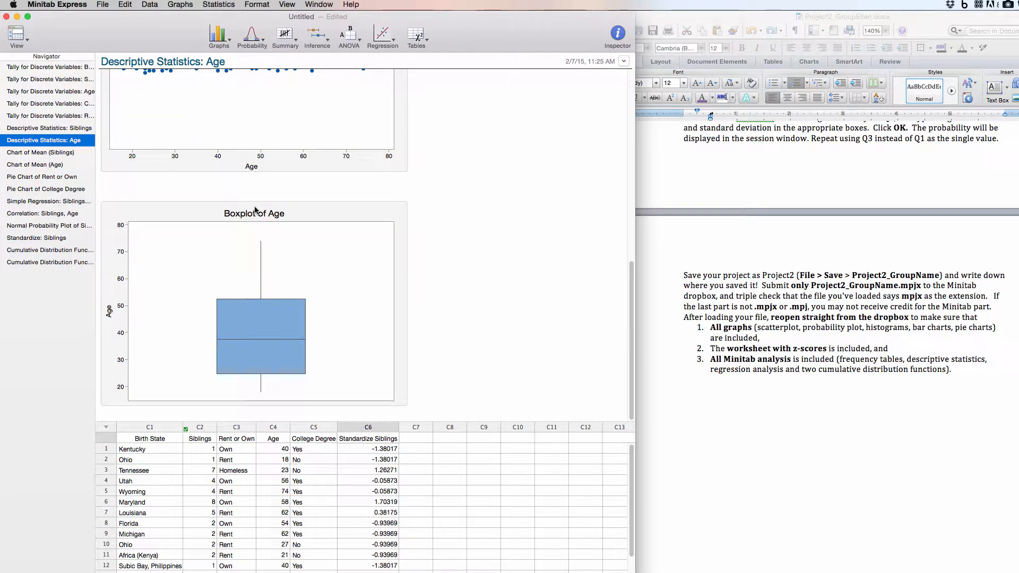
Step: Check the mean bar charts for Siblings and Age and the pie charts for Rent or Own and College Degree
{"action": "left_click", "coordinate": [56, 154]}
{"action": "left_click", "coordinate": [55, 165]}
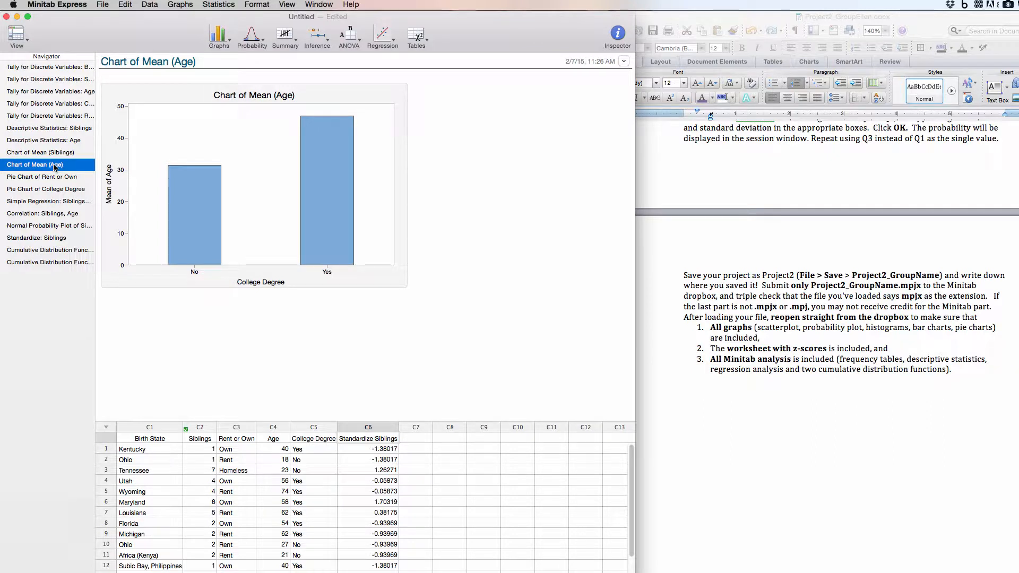
{"action": "left_click", "coordinate": [44, 180]}
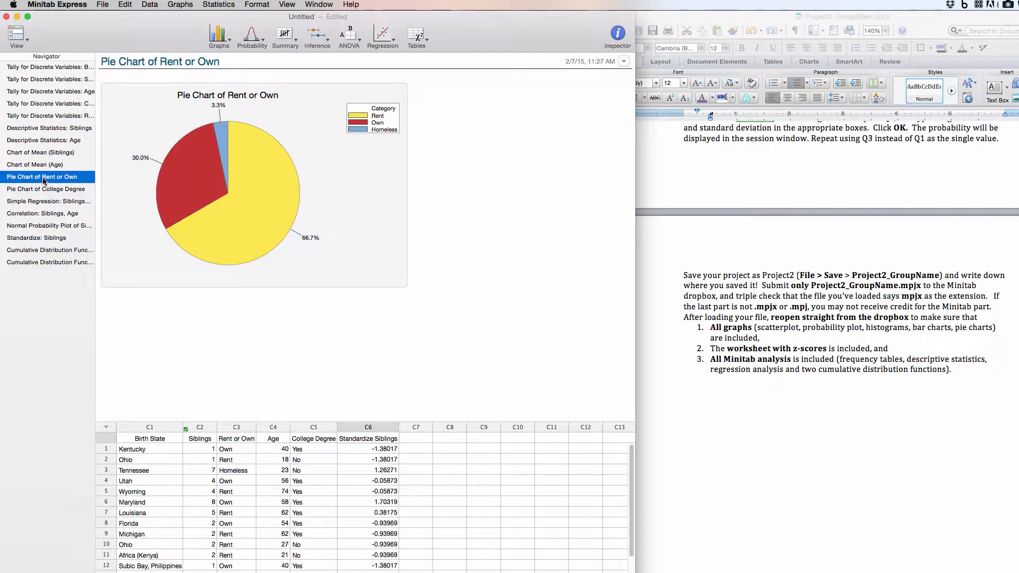
{"action": "left_click", "coordinate": [46, 190]}
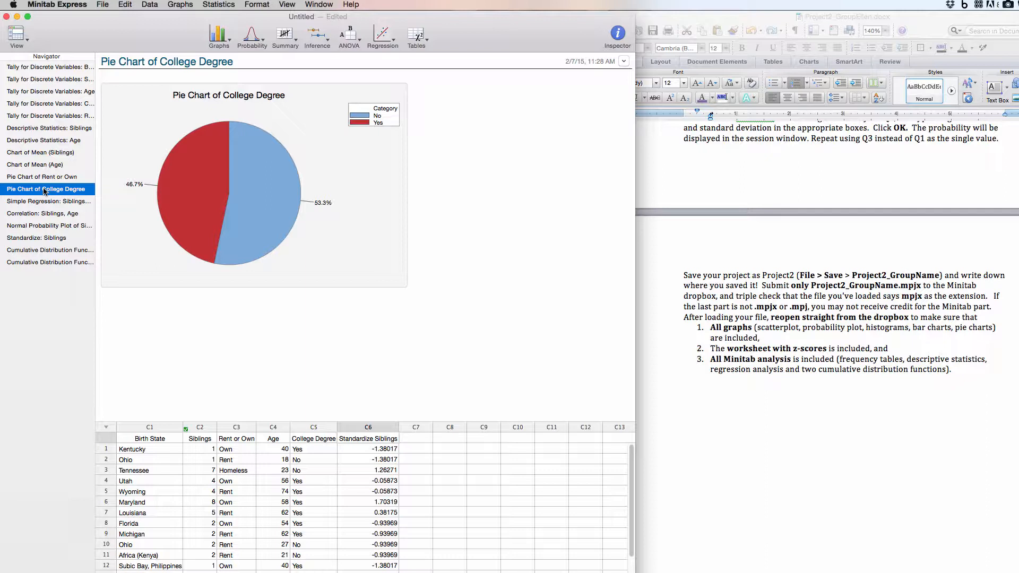
Step: Check all five discrete variable tallies, from Birth State to Rent or Own, and the Standardize Siblings z-scores in the worksheet
{"action": "left_click", "coordinate": [39, 69]}
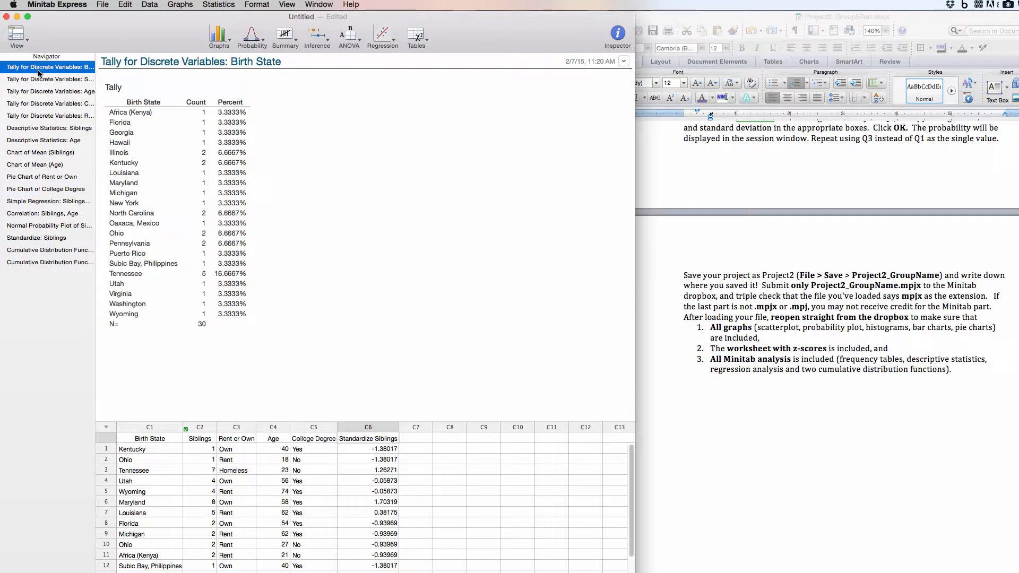
{"action": "left_click", "coordinate": [41, 79]}
{"action": "left_click", "coordinate": [43, 92]}
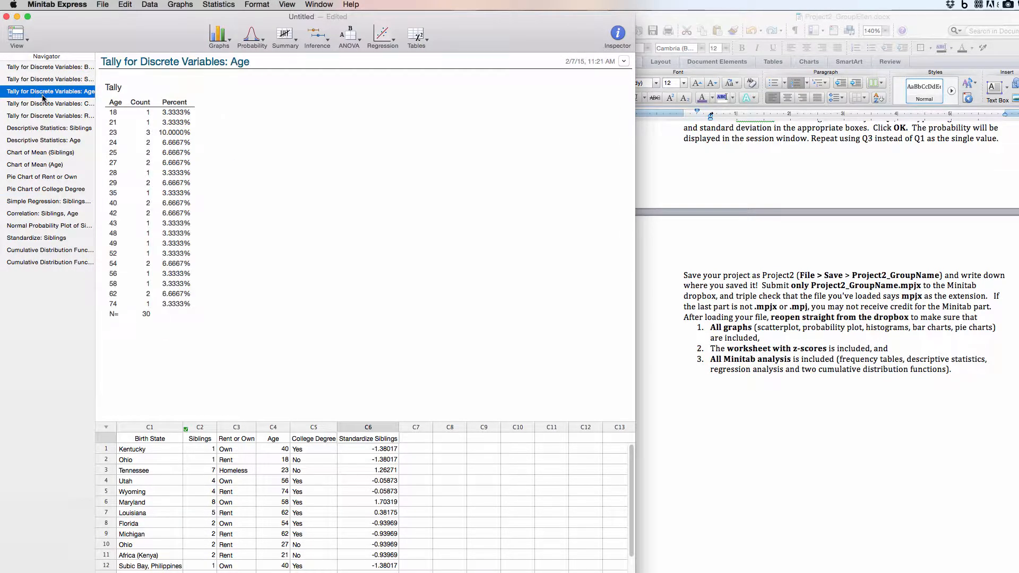
{"action": "left_click", "coordinate": [43, 104]}
{"action": "left_click", "coordinate": [40, 117]}
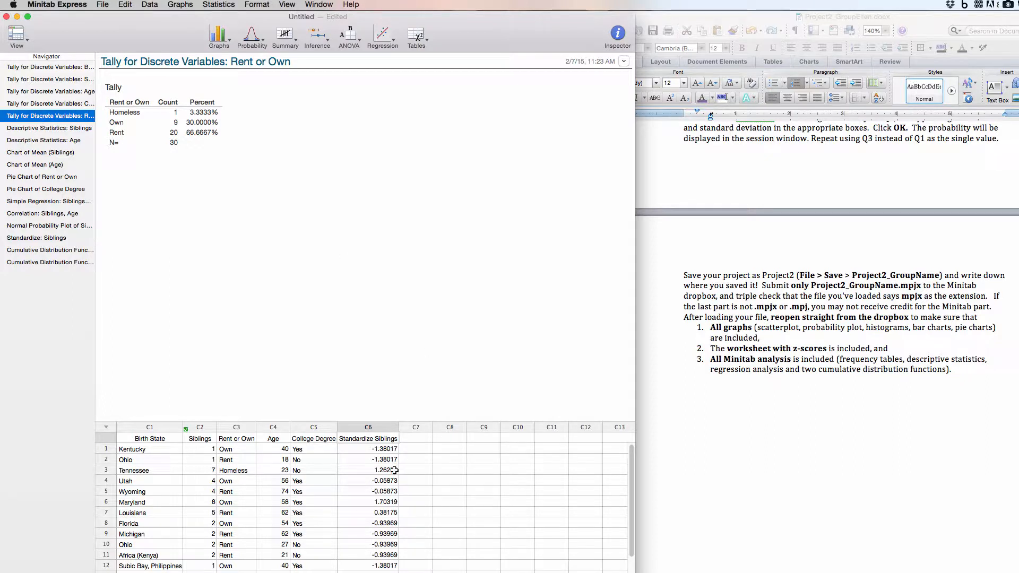
{"action": "left_click", "coordinate": [376, 449]}
{"action": "scroll", "coordinate": [376, 446], "scroll_direction": "down", "scroll_amount": 1}
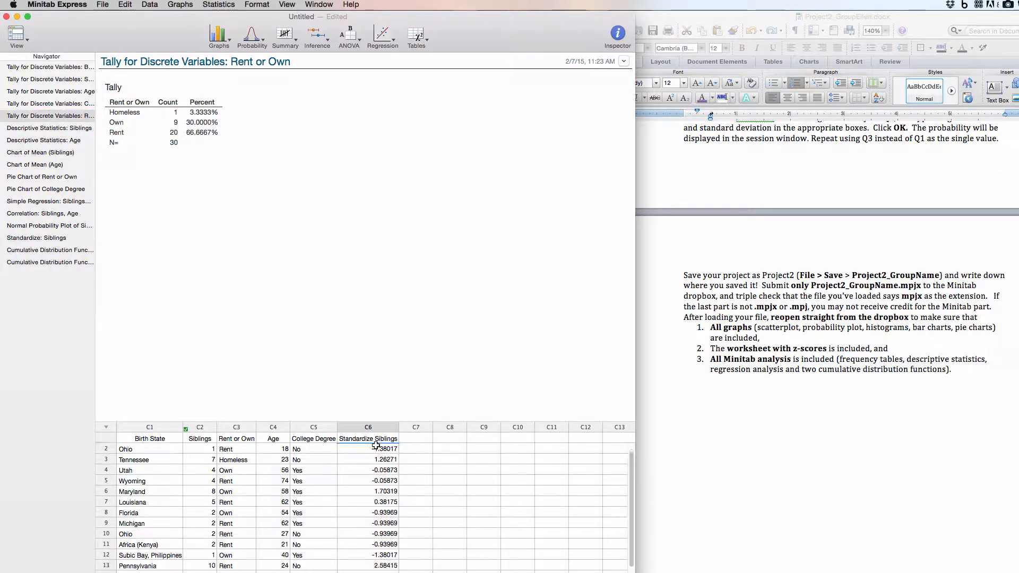
{"action": "scroll", "coordinate": [376, 446], "scroll_direction": "down", "scroll_amount": 2}
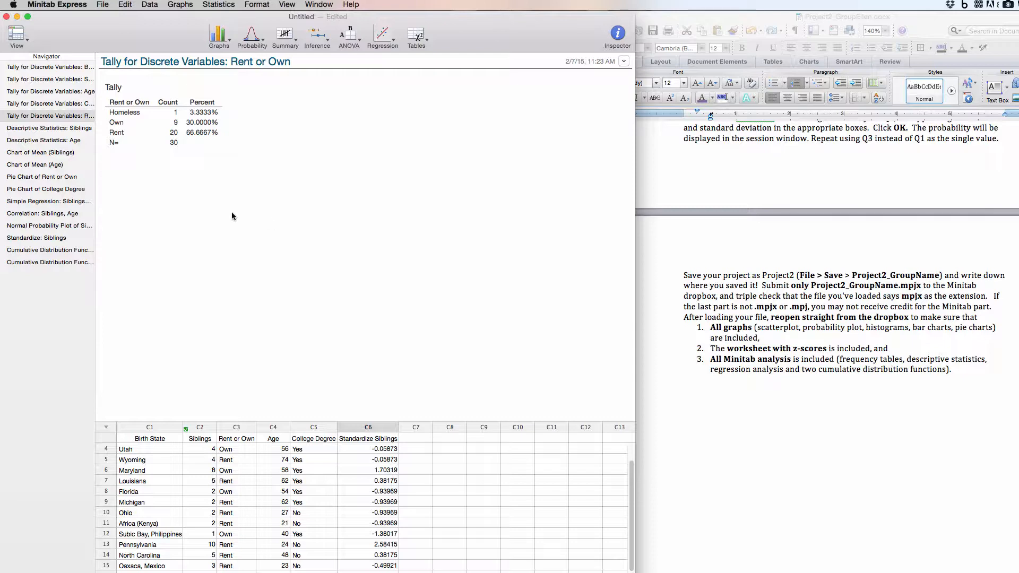
Step: Review the Siblings and Age descriptive statistics, the simple regression, the correlation and both cumulative distribution function results
{"action": "left_click", "coordinate": [30, 130]}
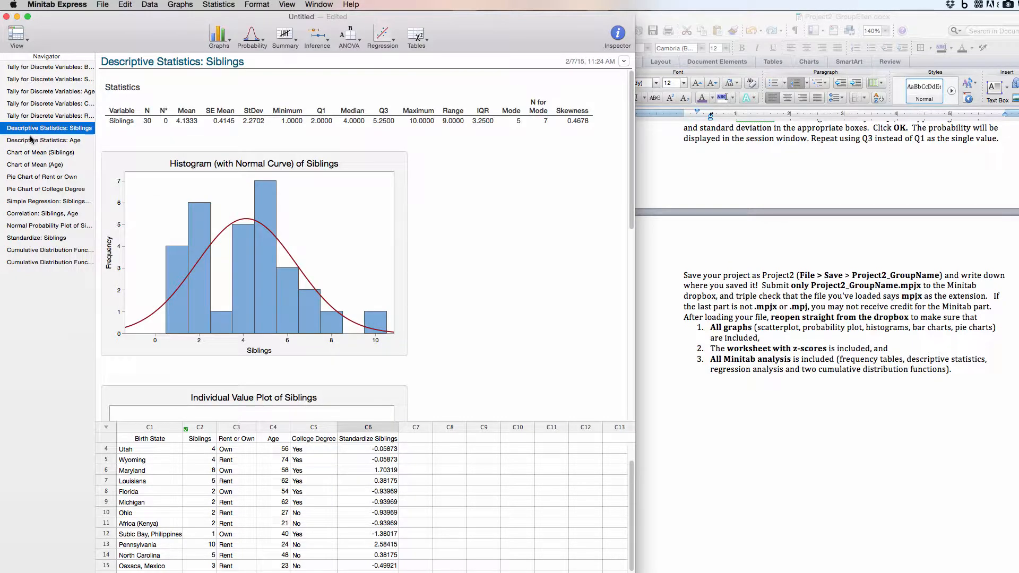
{"action": "left_click", "coordinate": [31, 143]}
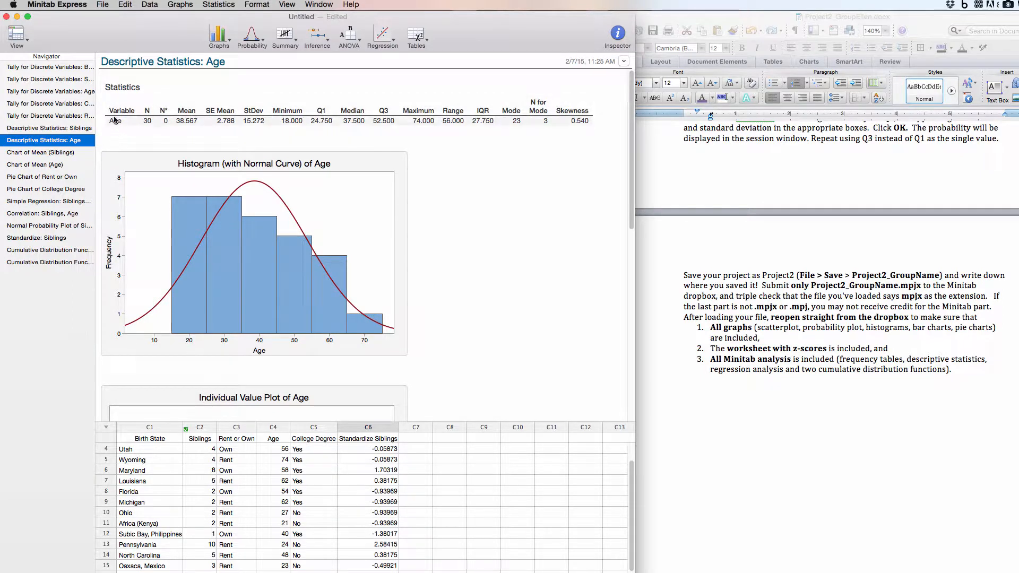
{"action": "left_click", "coordinate": [44, 131]}
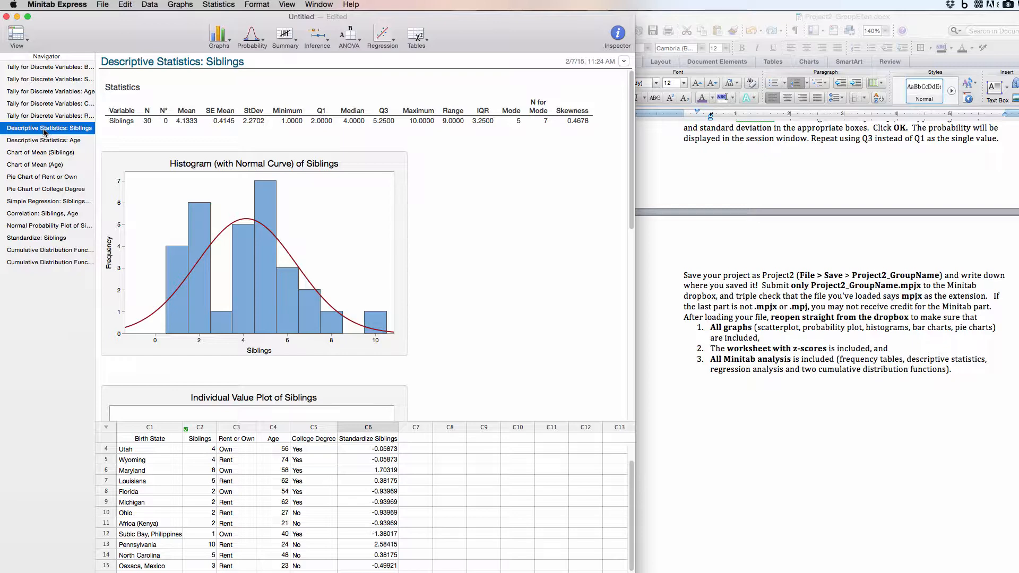
{"action": "left_click", "coordinate": [45, 202]}
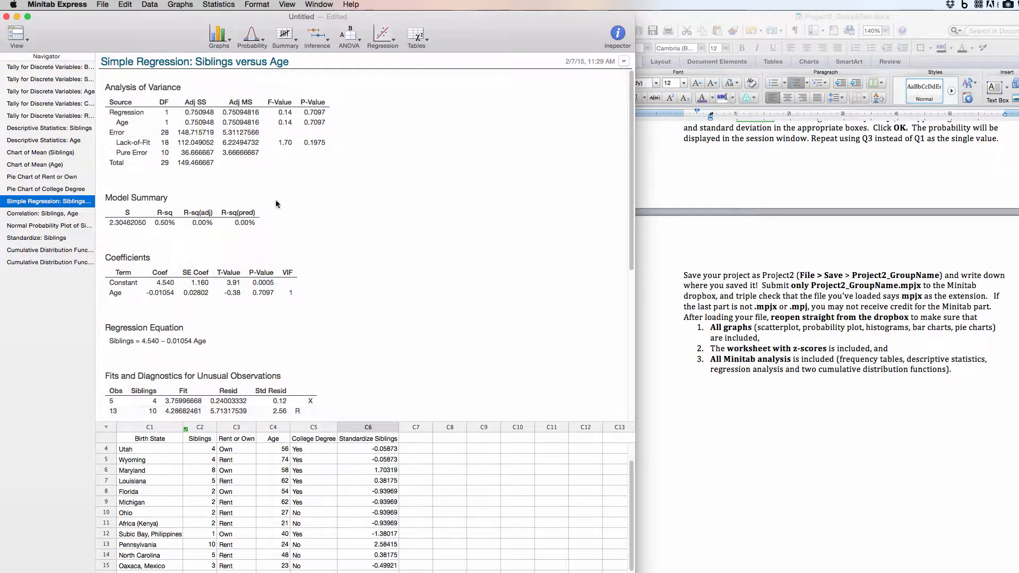
{"action": "left_click", "coordinate": [42, 214]}
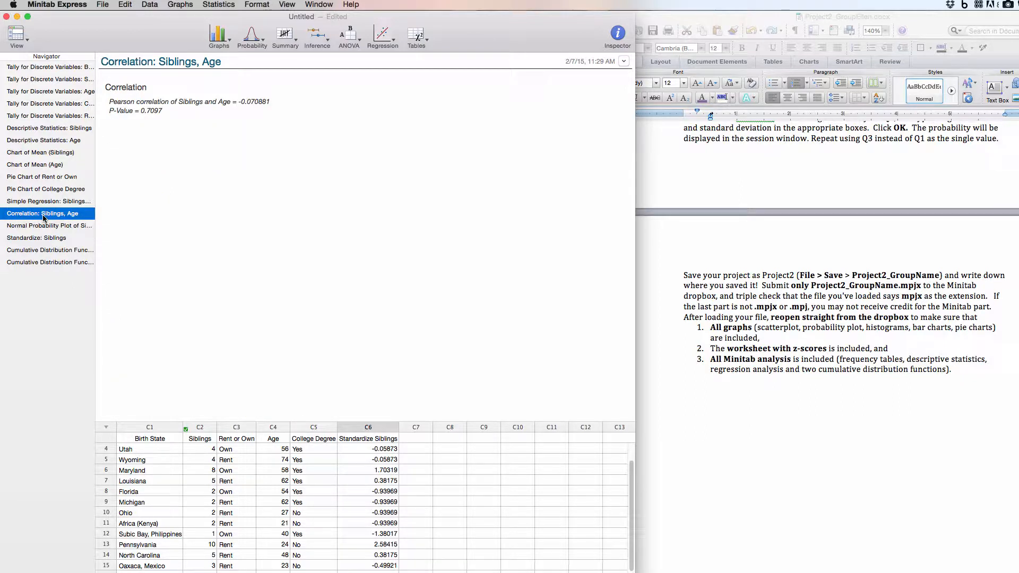
{"action": "left_click", "coordinate": [40, 252]}
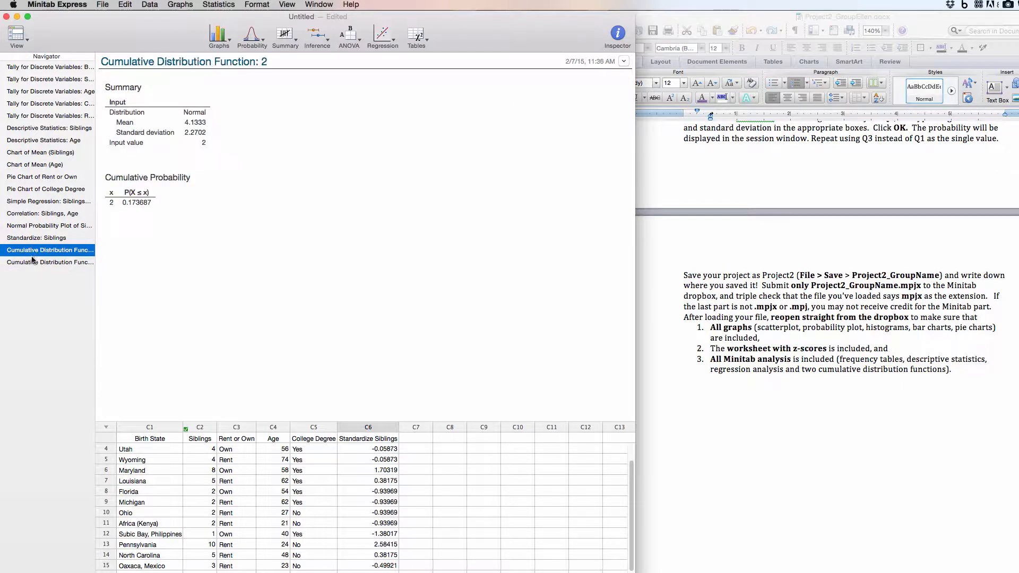
{"action": "left_click", "coordinate": [31, 262]}
{"action": "left_click", "coordinate": [23, 254]}
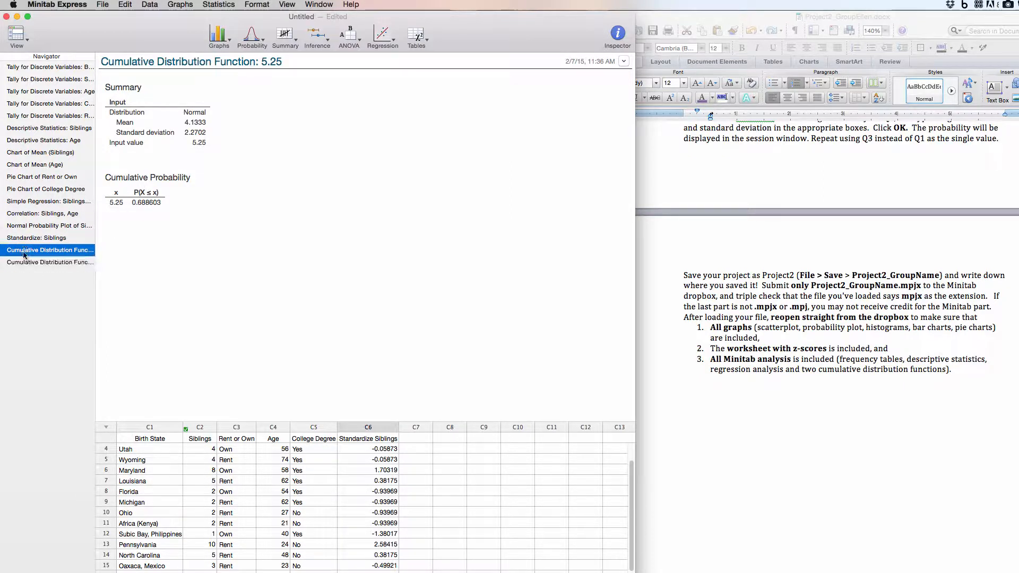